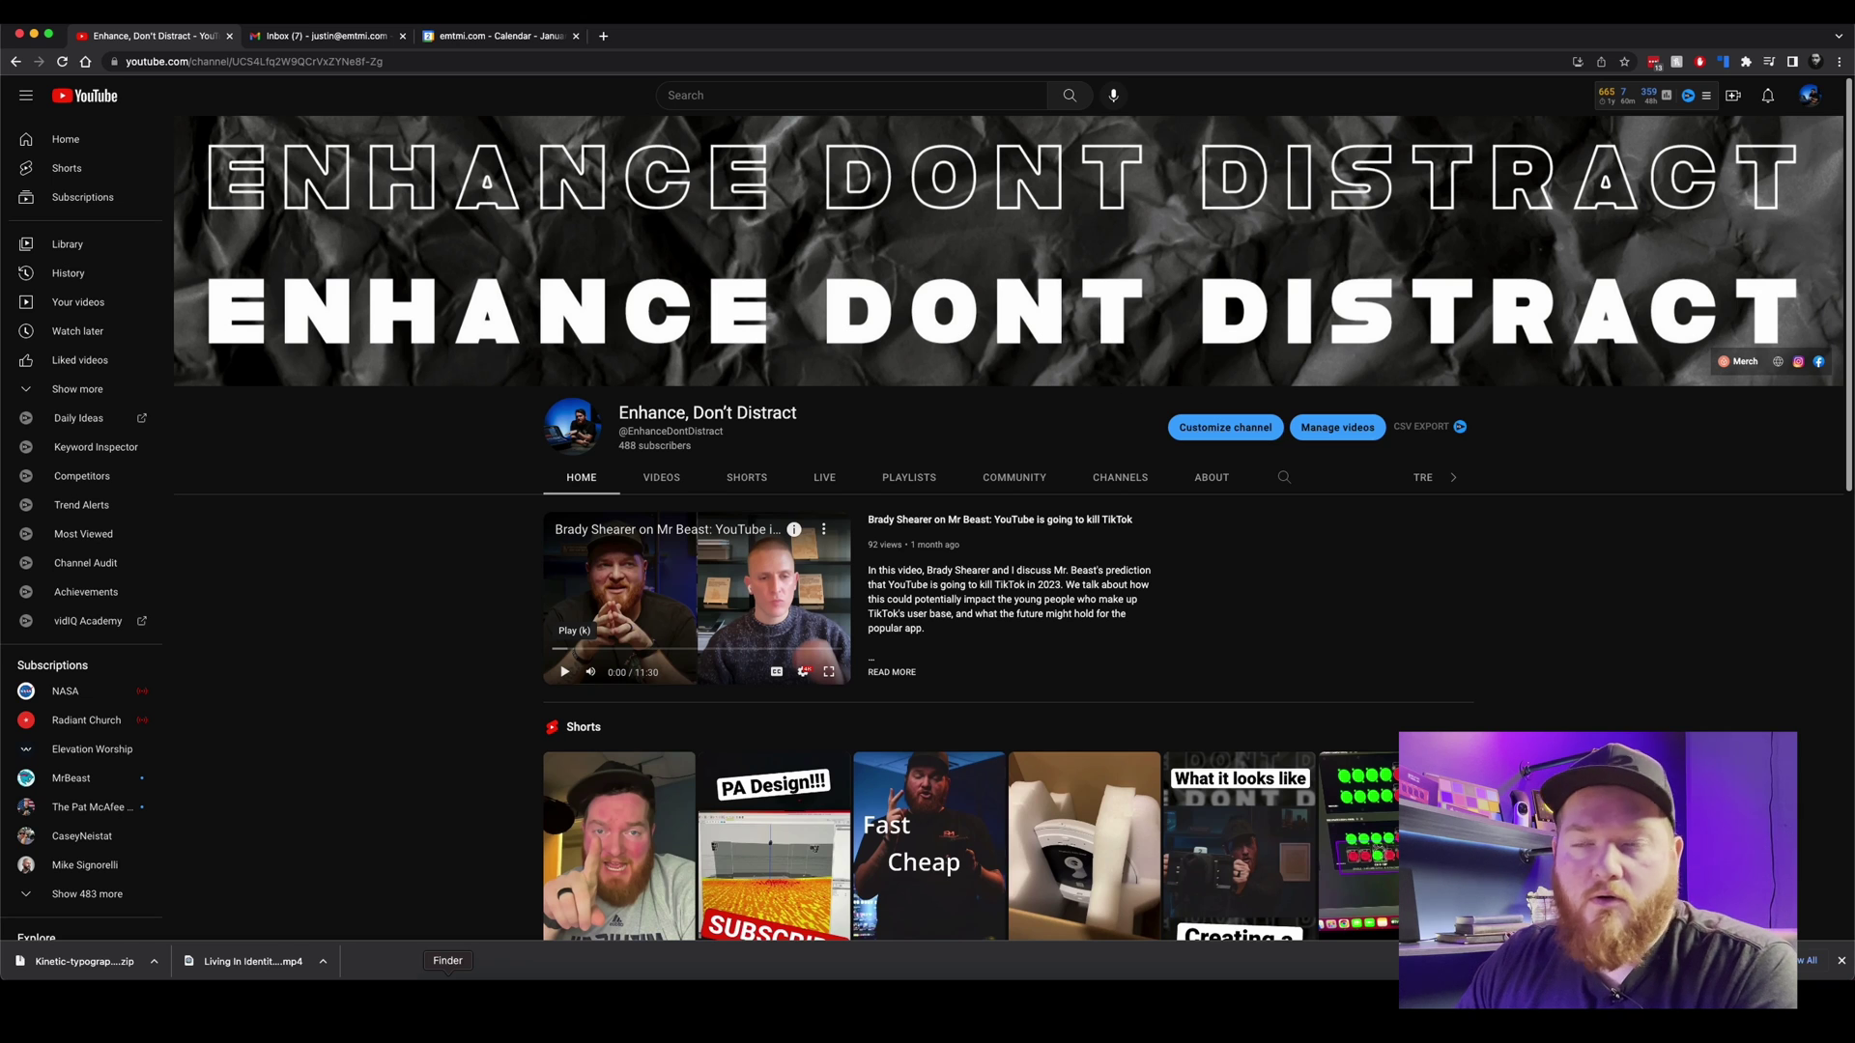
# Step: Open a Finder window showing the Desktop over the YouTube channel page
pyautogui.click(447, 978)
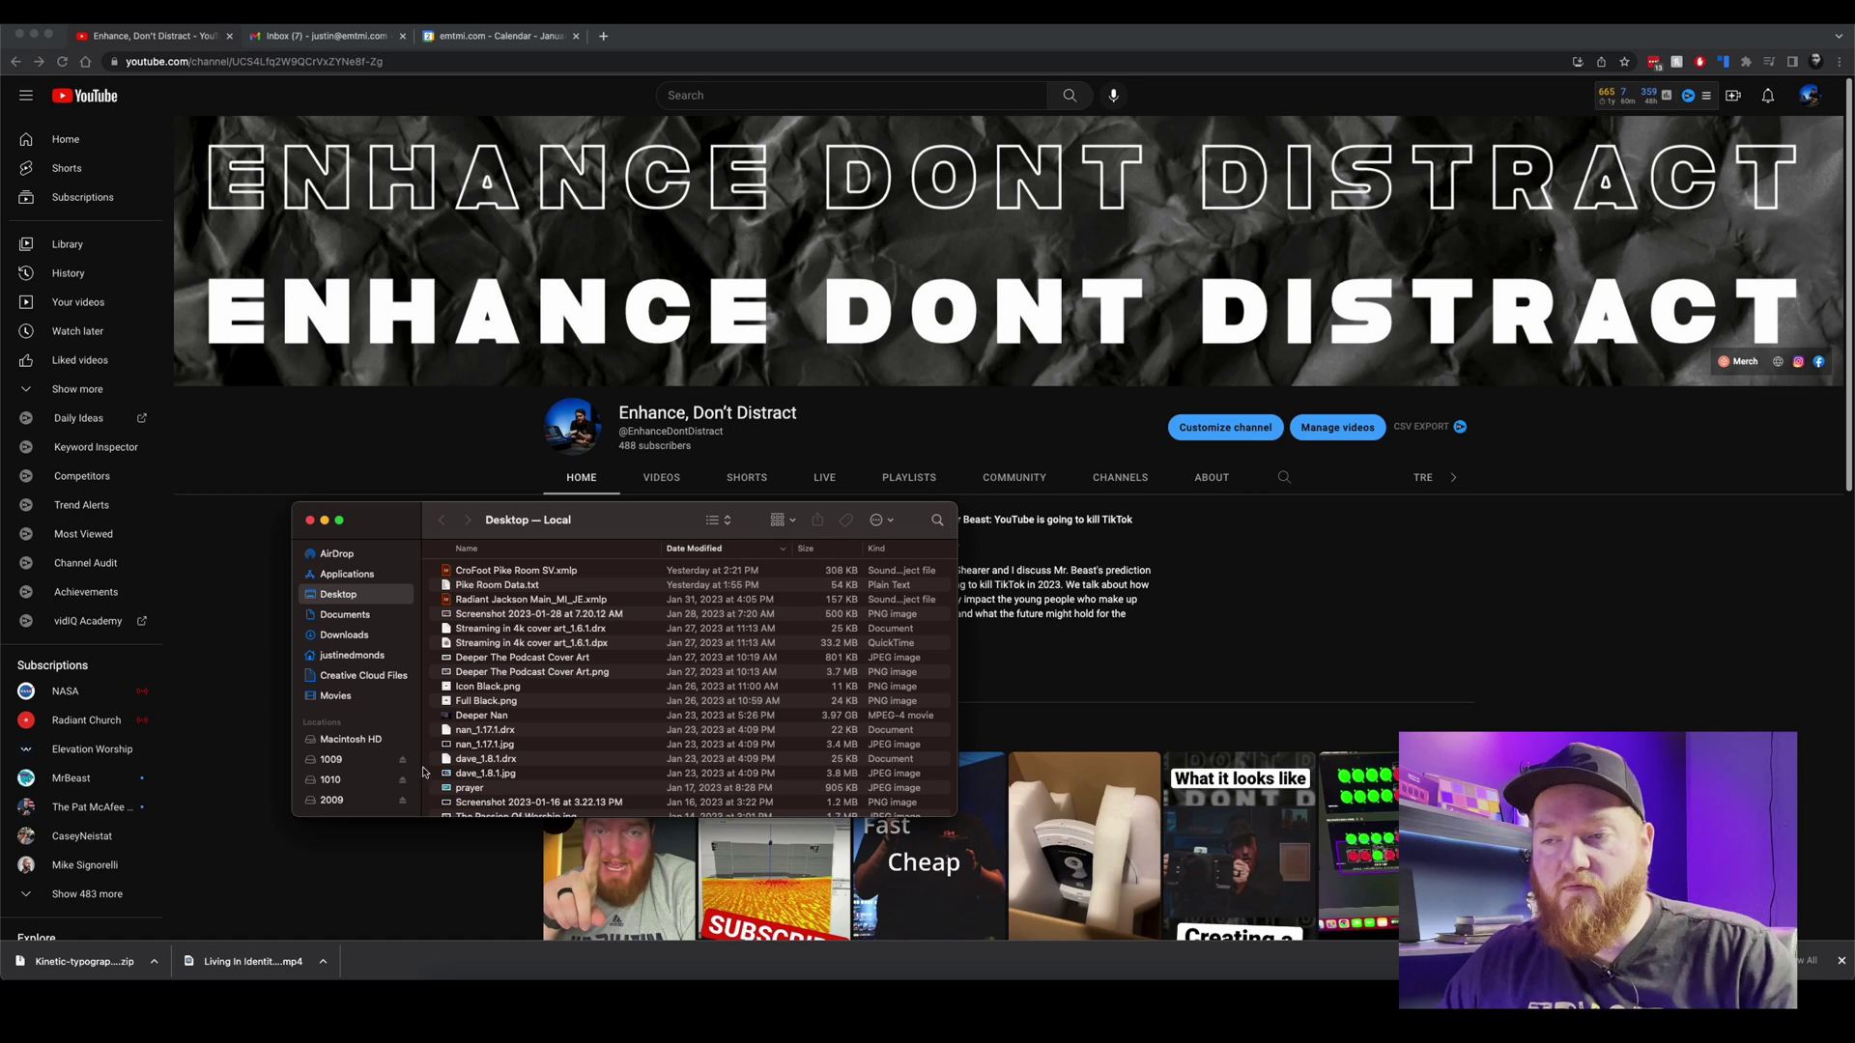
# Step: Browse the 1009, 1010 and 2009 drives, then open the Deeper folder on 1009
pyautogui.click(348, 762)
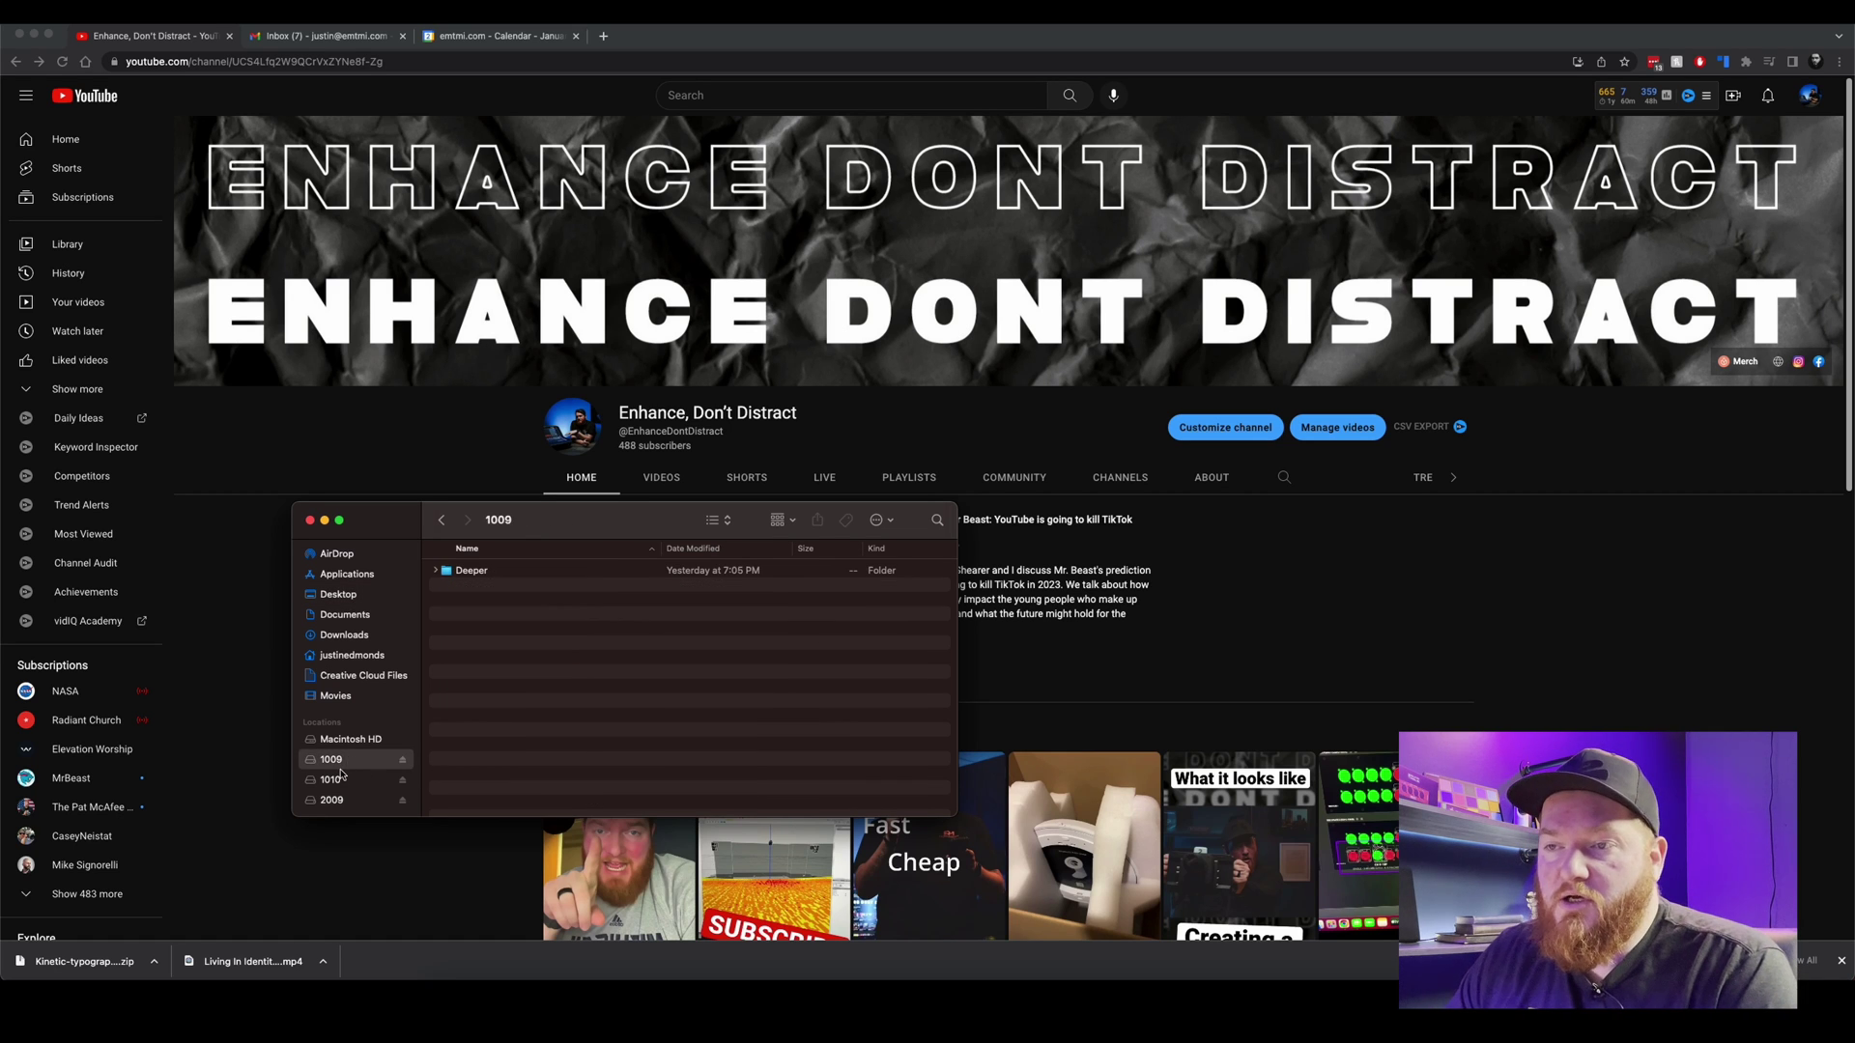
pyautogui.click(337, 782)
pyautogui.click(343, 799)
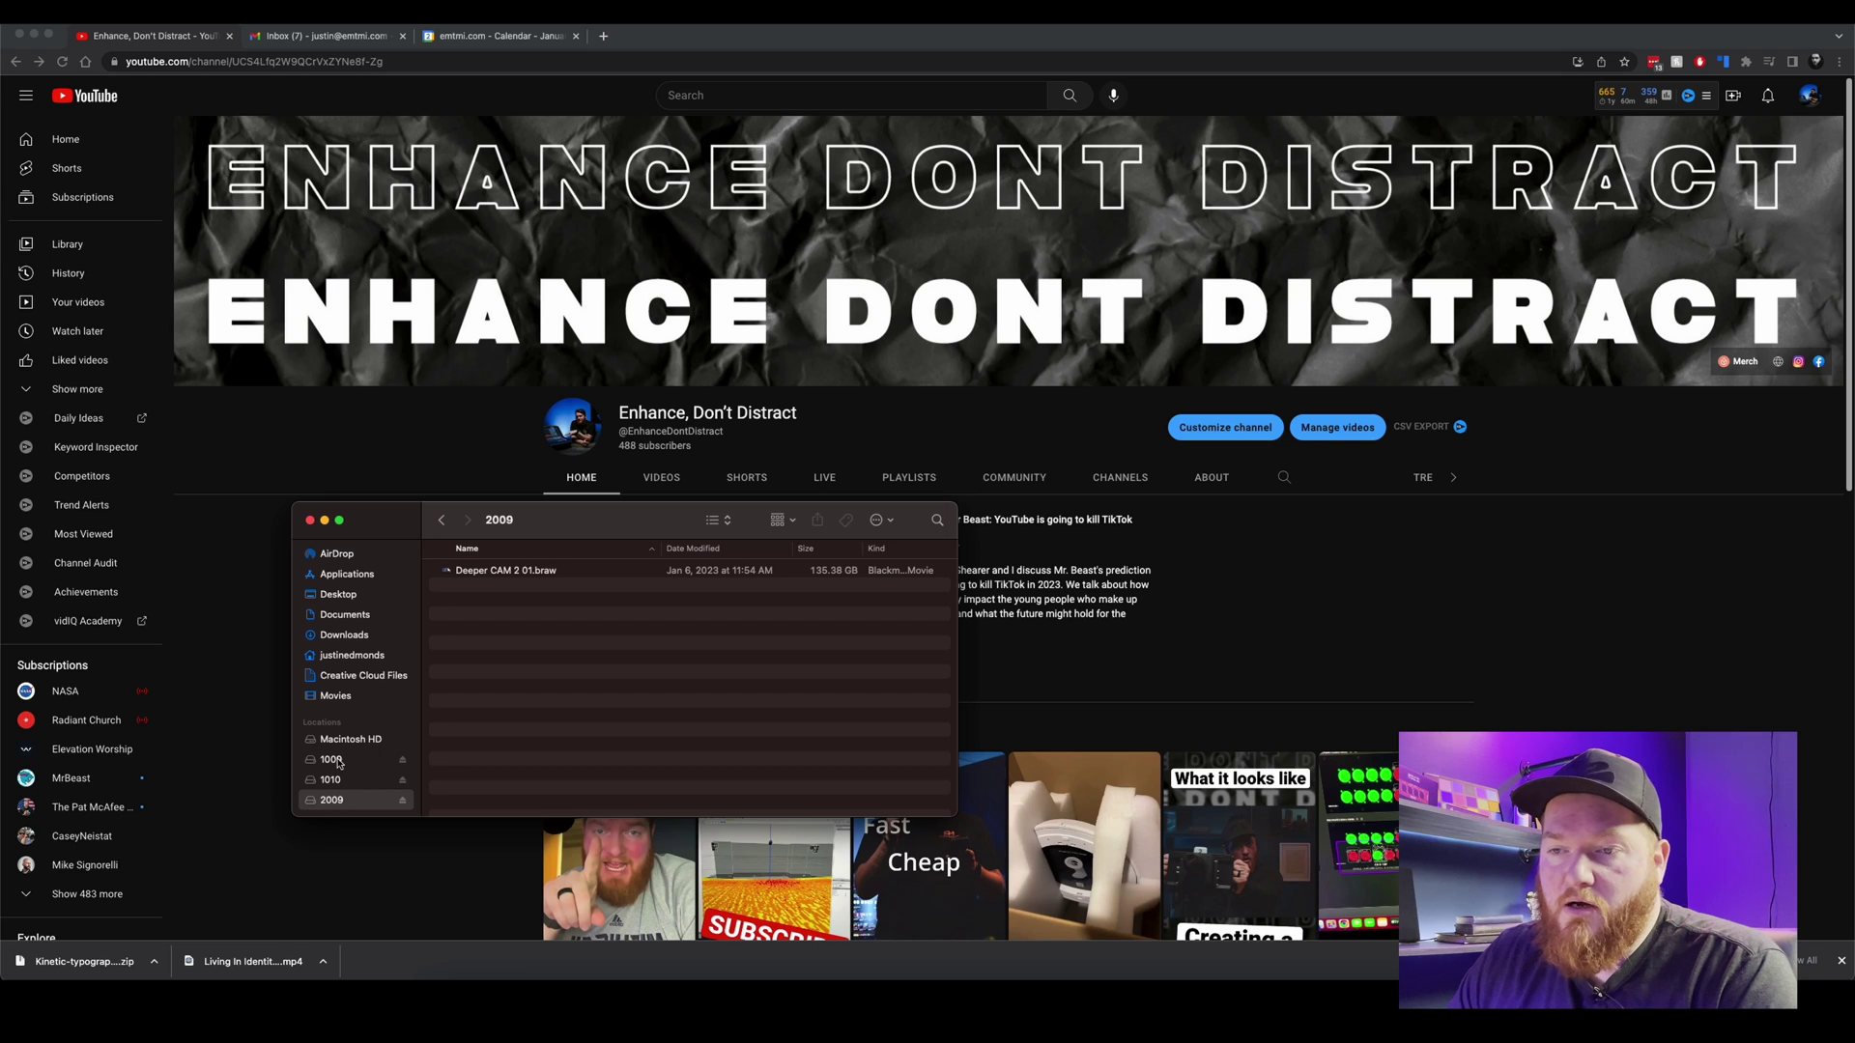
pyautogui.click(340, 761)
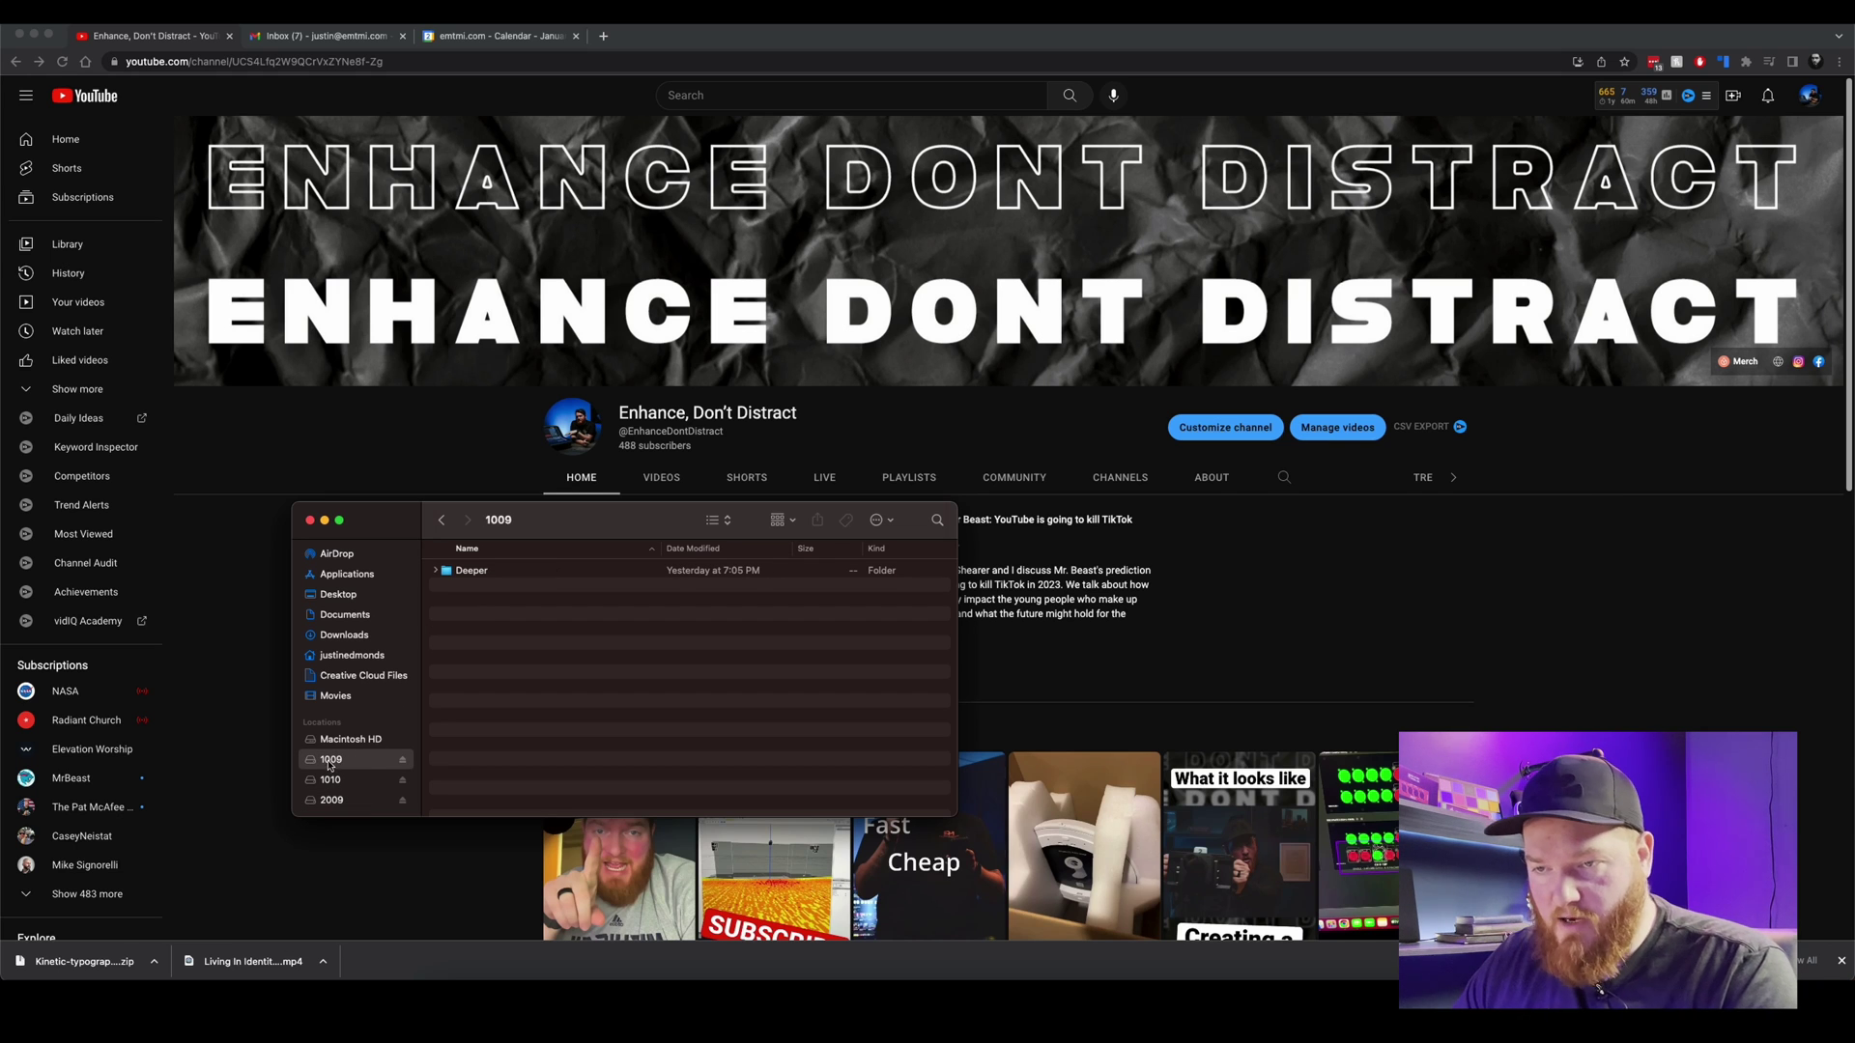
pyautogui.click(460, 578)
pyautogui.doubleClick(454, 577)
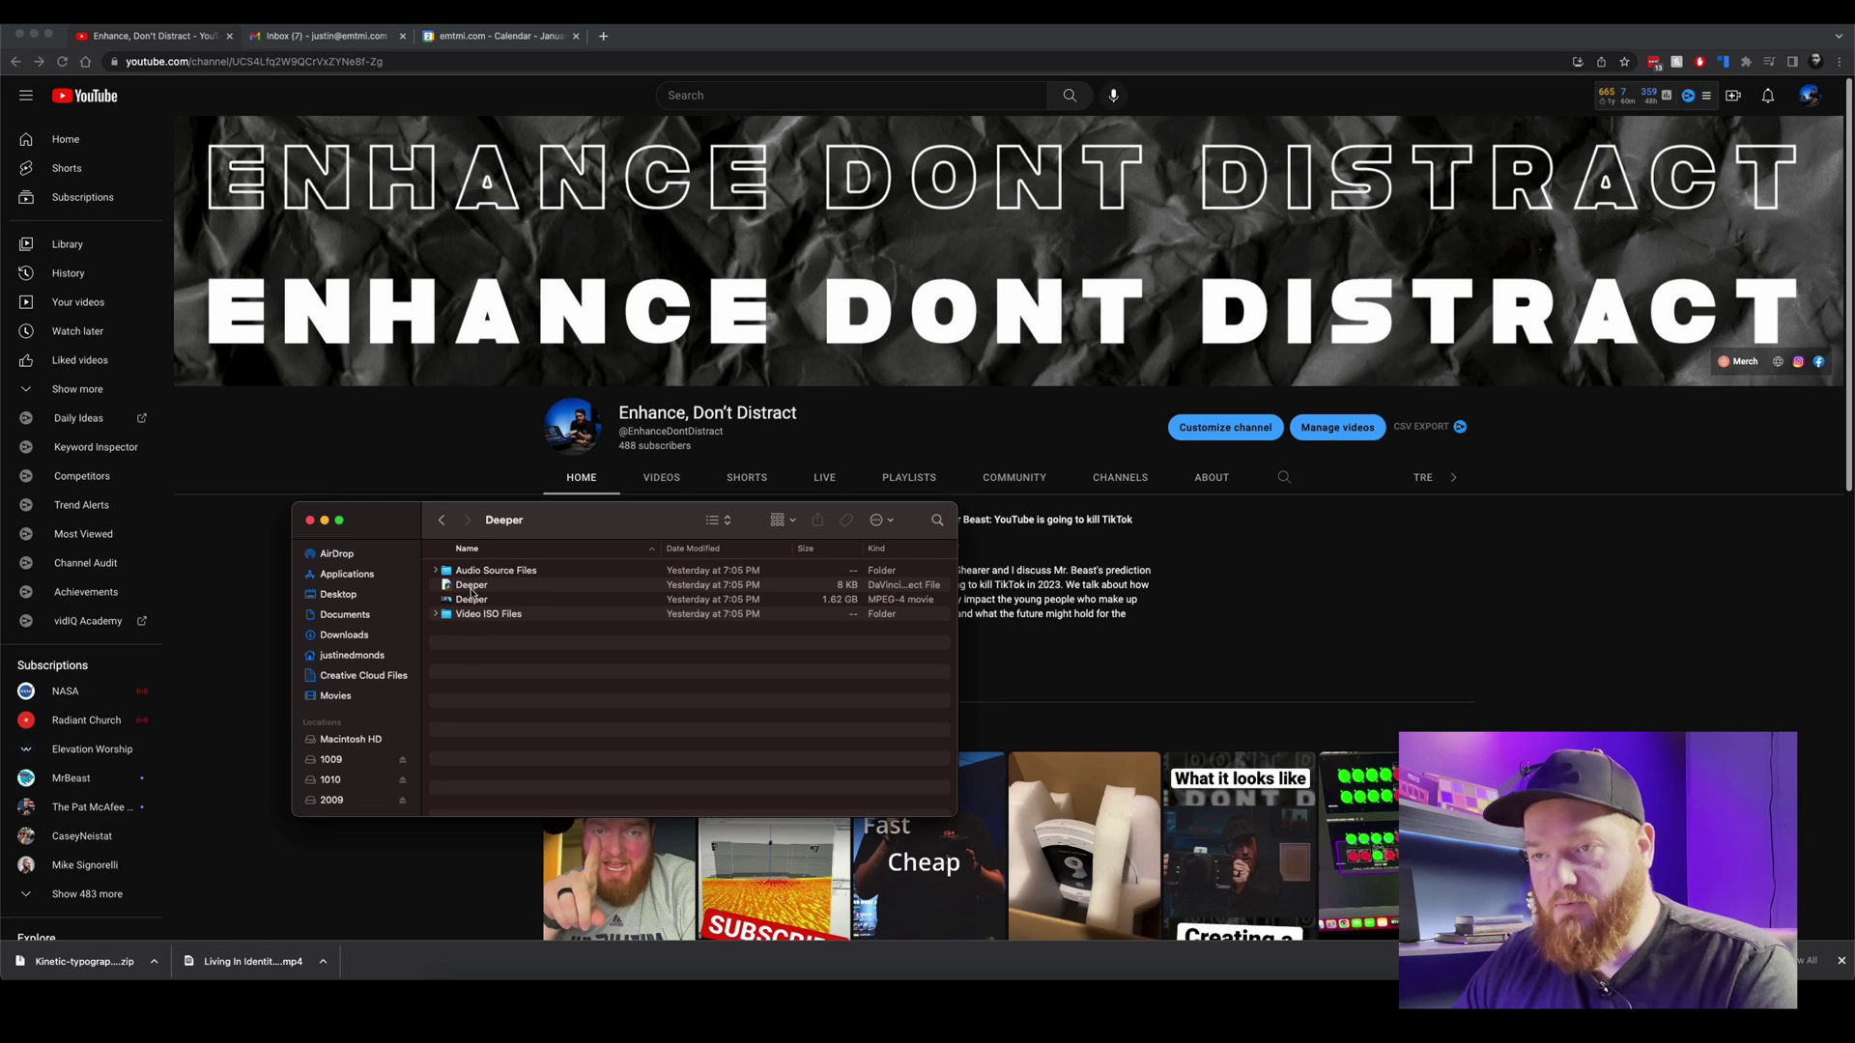
# Step: Look over the CAM 1–4 and MIC 1–2 audio files, then open Video ISO Files
pyautogui.doubleClick(447, 572)
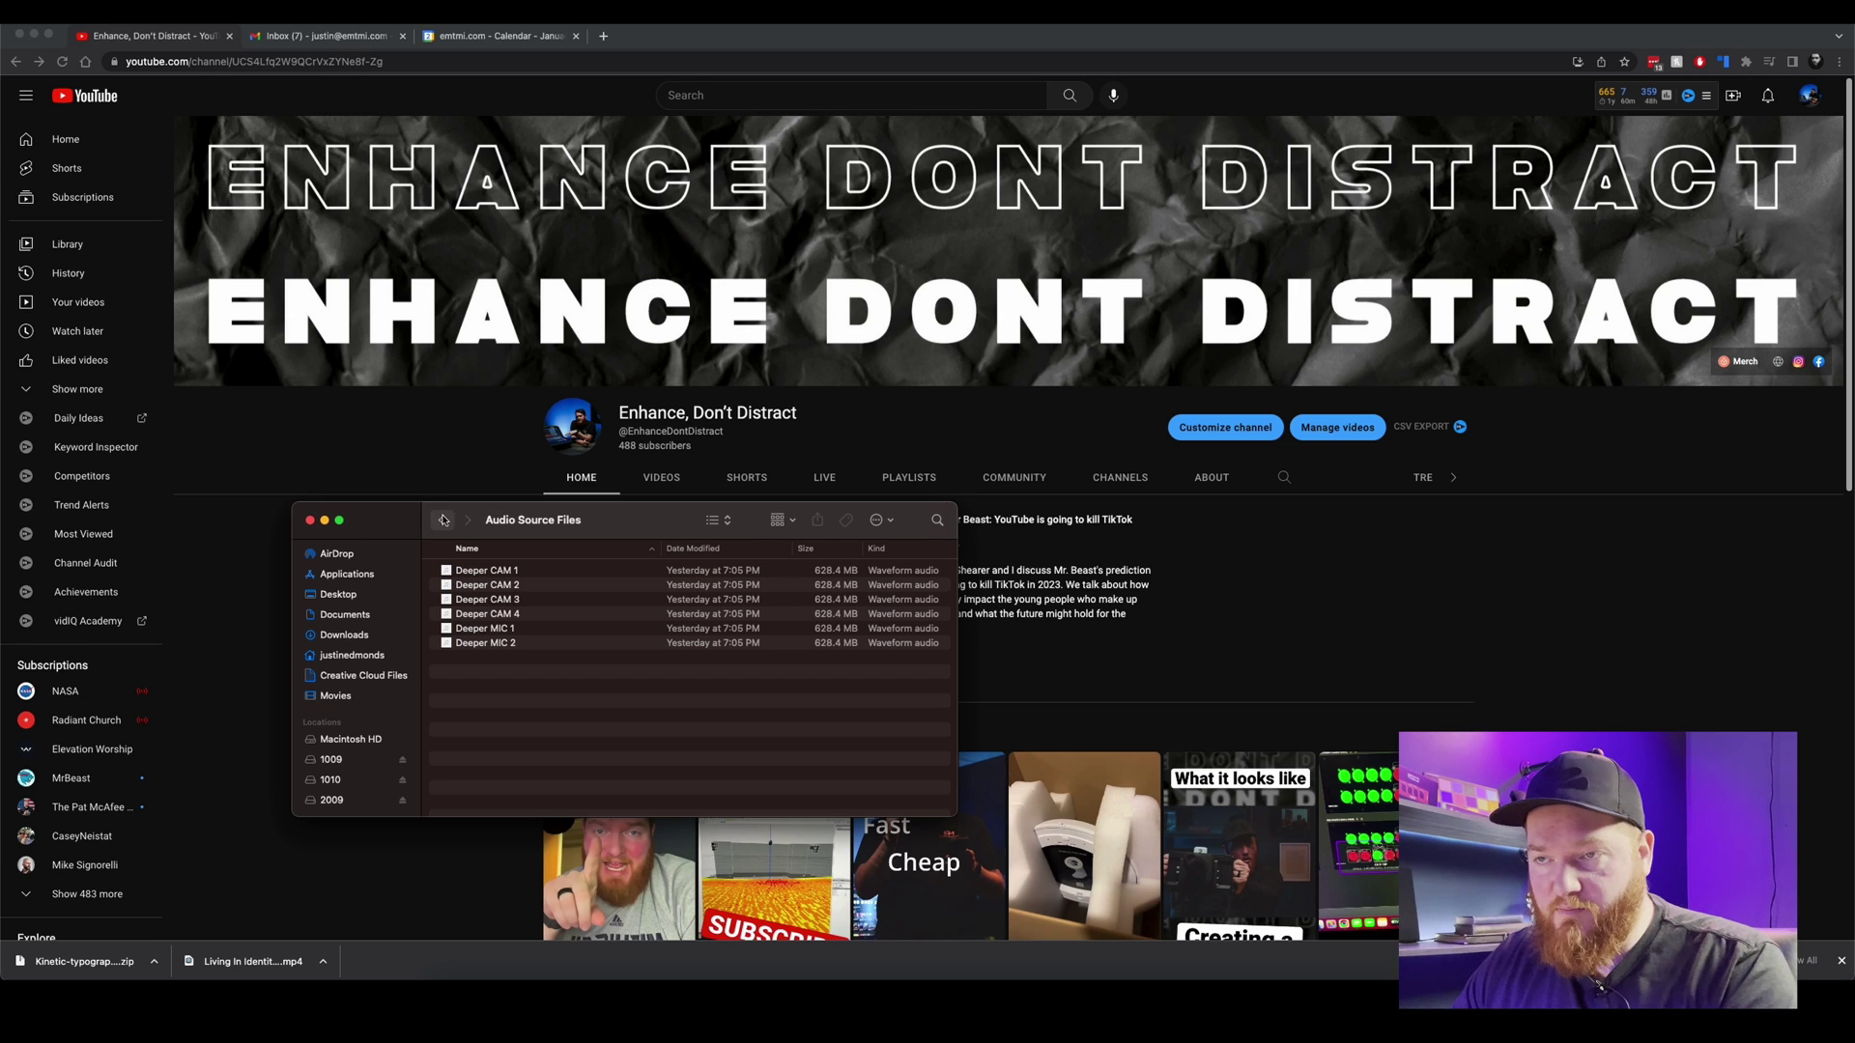
pyautogui.click(473, 572)
pyautogui.click(473, 586)
pyautogui.click(473, 601)
pyautogui.click(473, 615)
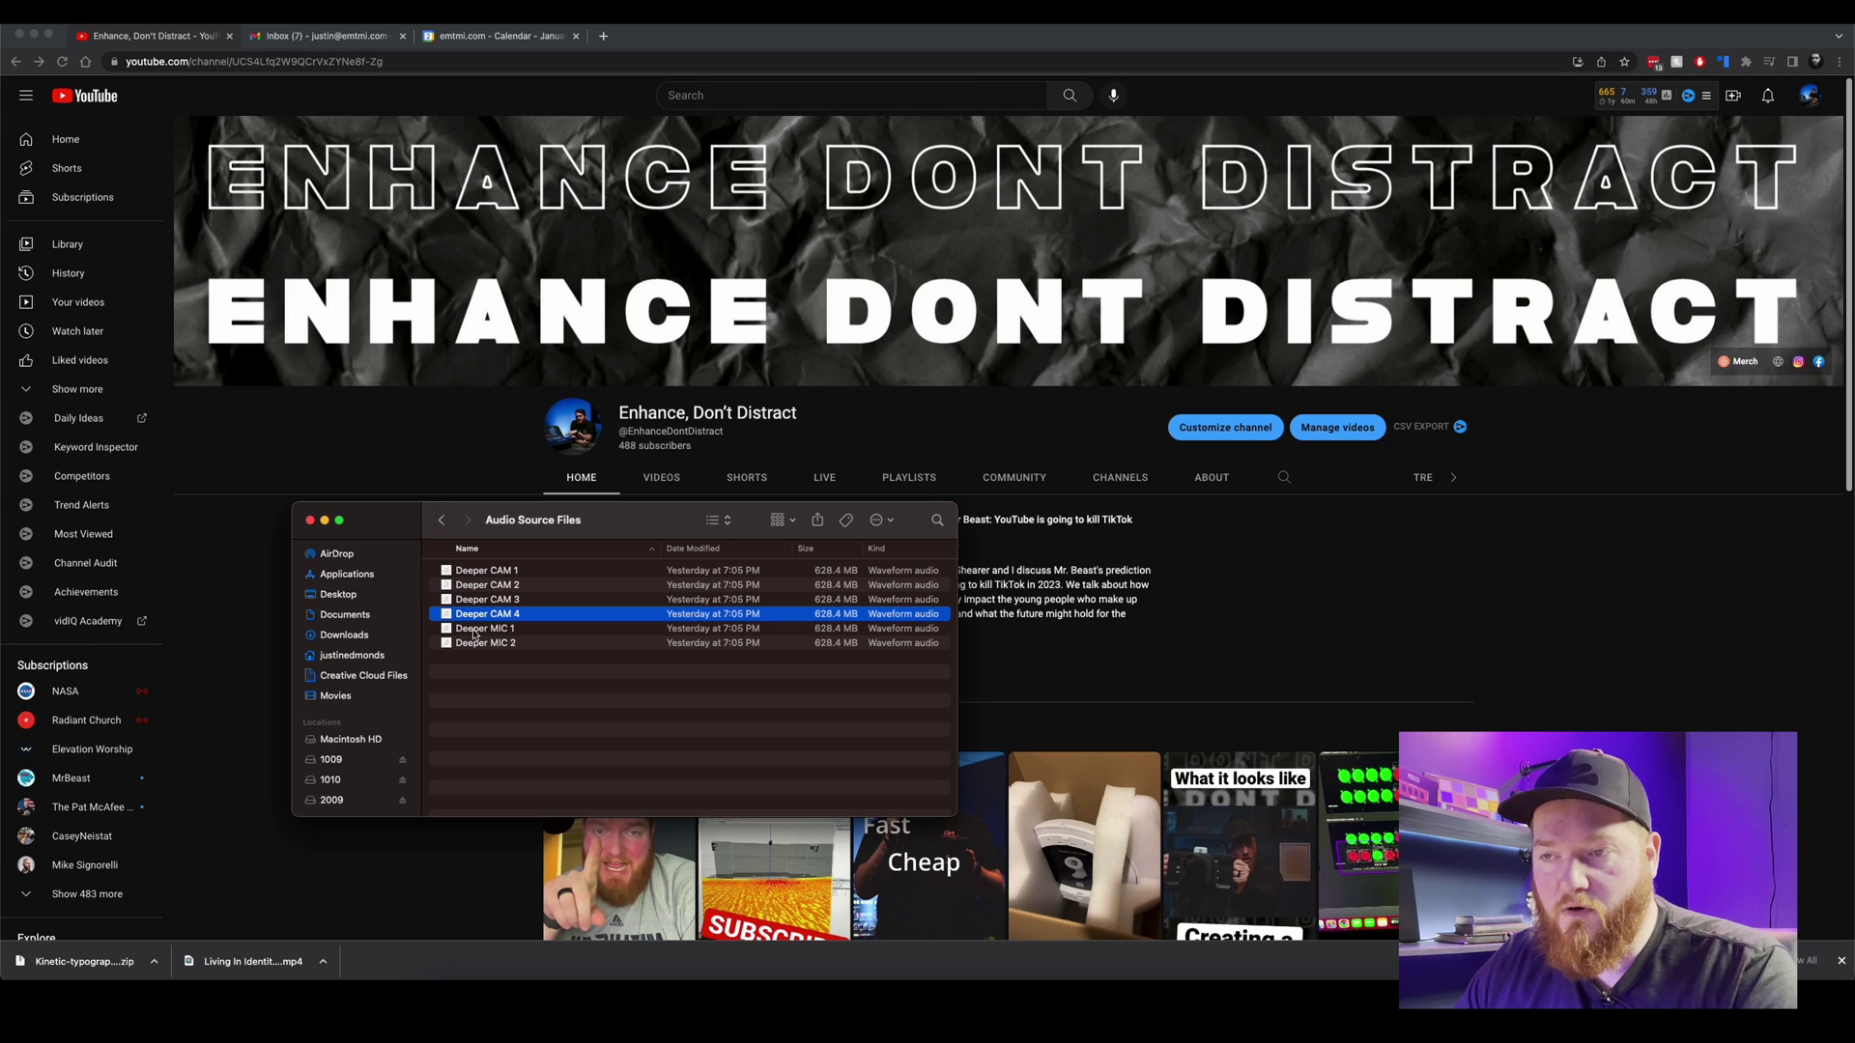
pyautogui.click(474, 631)
pyautogui.click(474, 645)
pyautogui.click(442, 522)
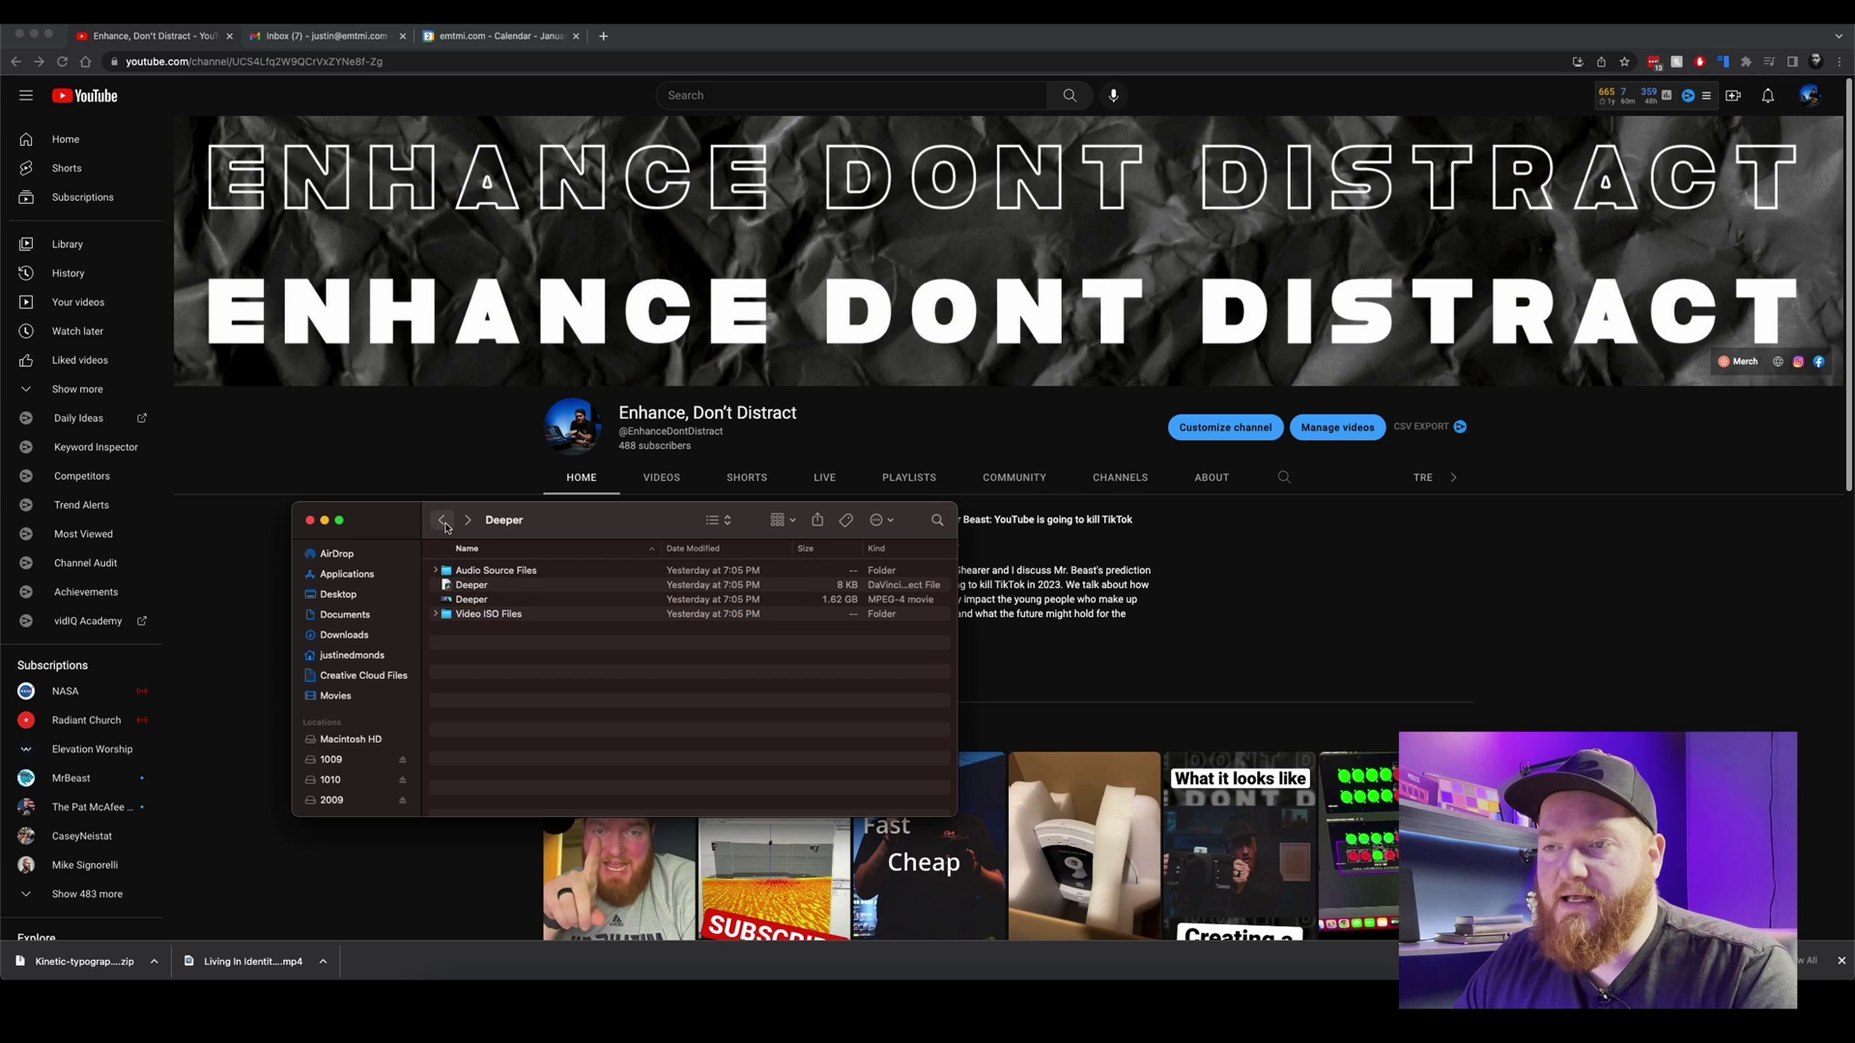
pyautogui.doubleClick(448, 616)
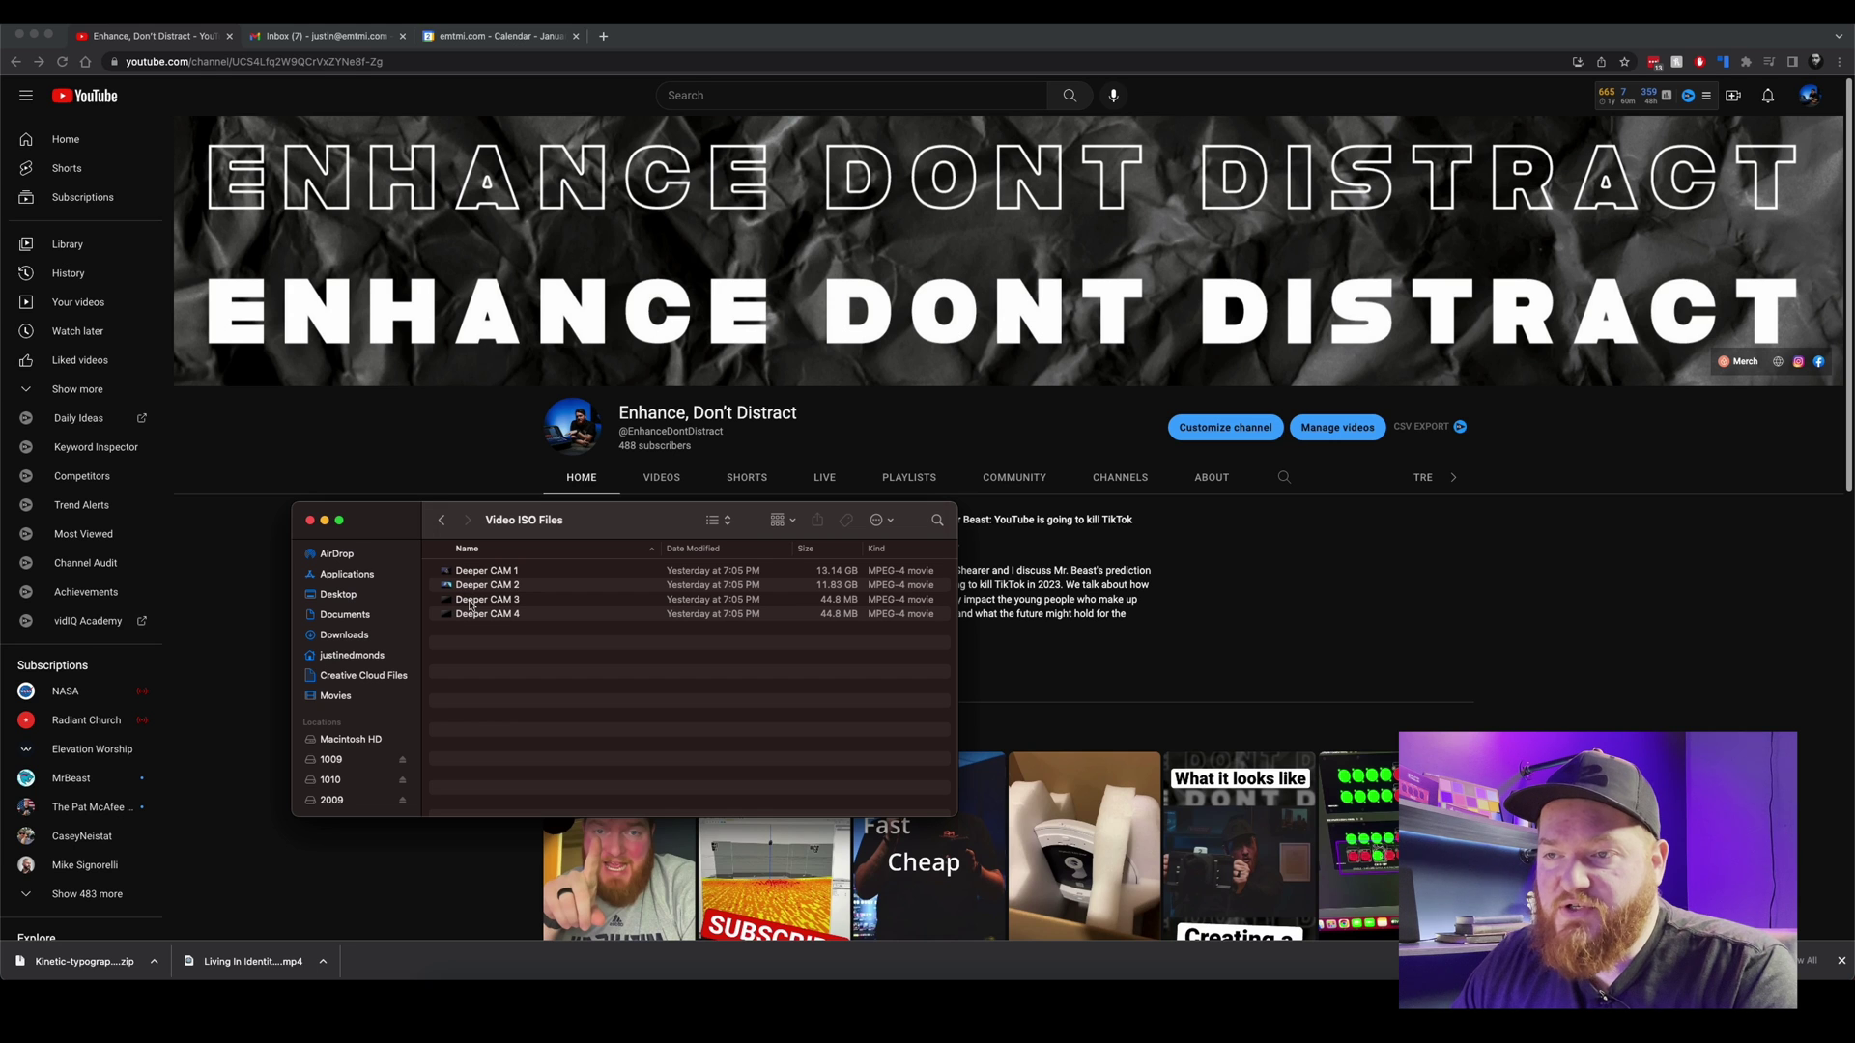
# Step: Quick Look the Deeper CAM 3 movie
pyautogui.click(472, 600)
pyautogui.press('space')
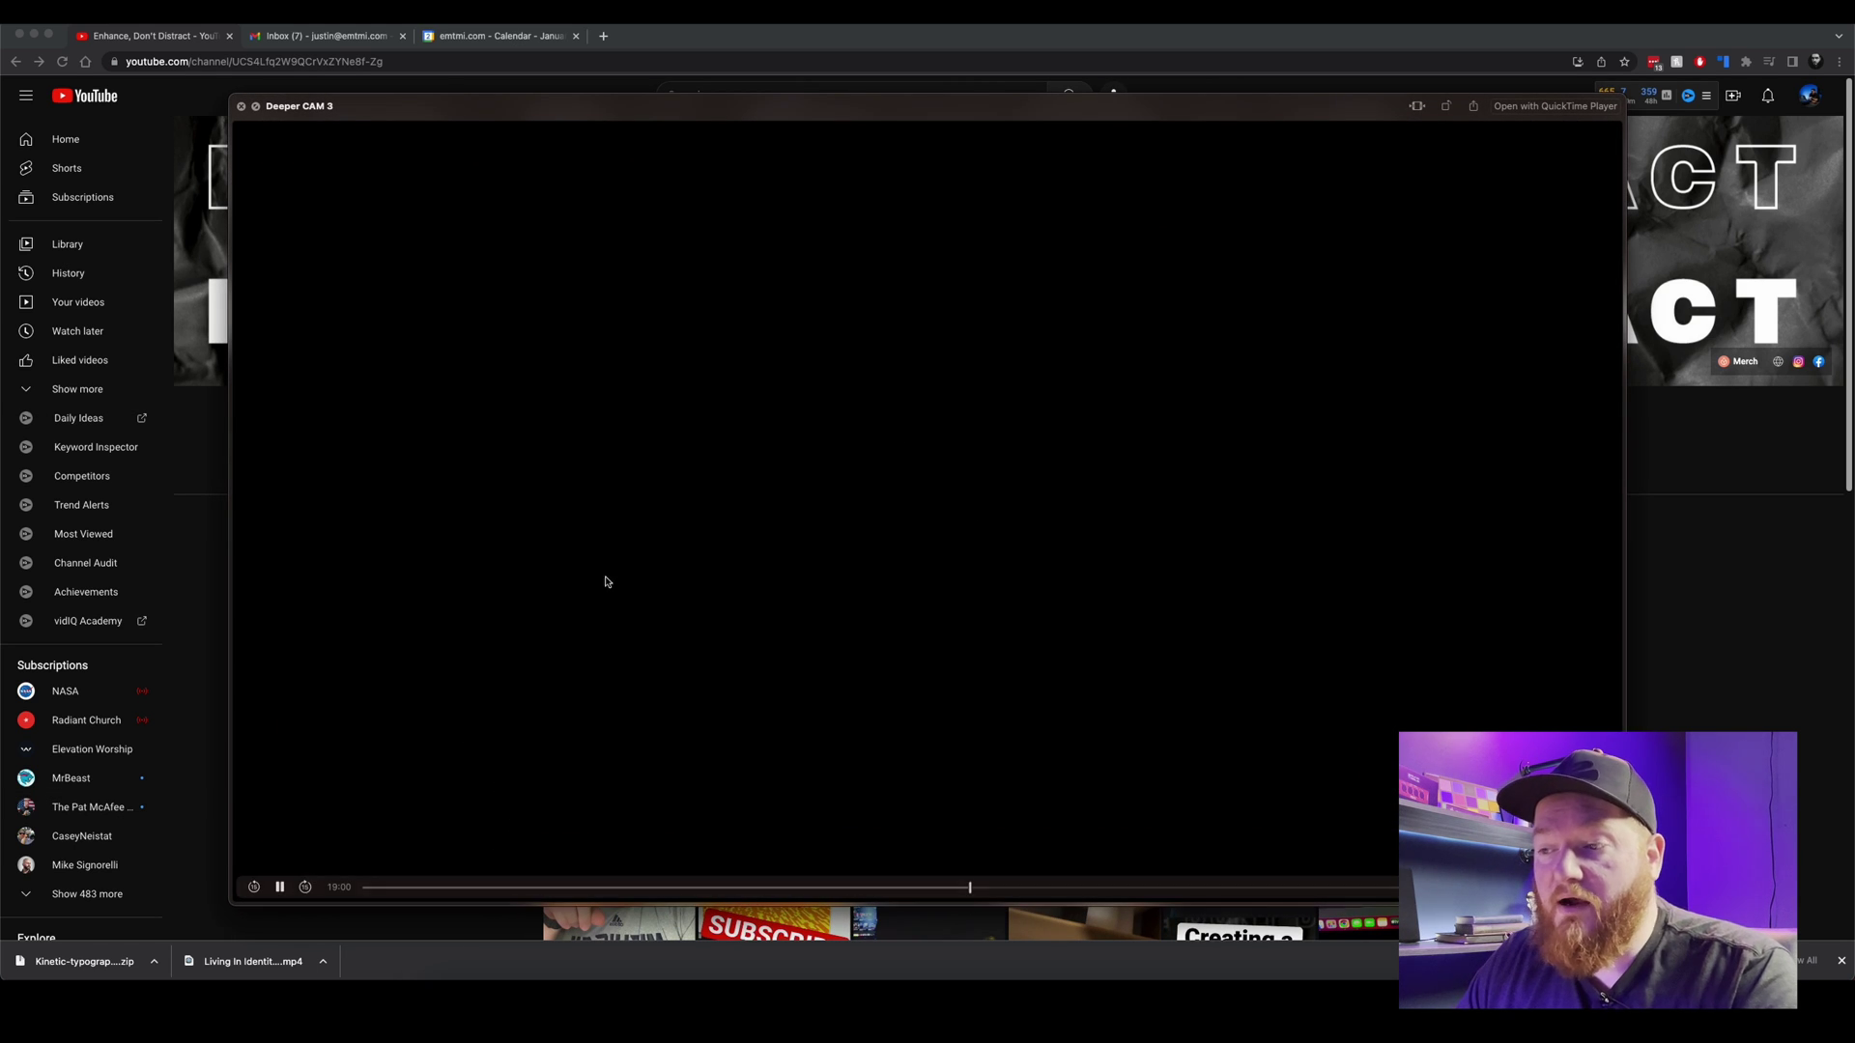
pyautogui.press('space')
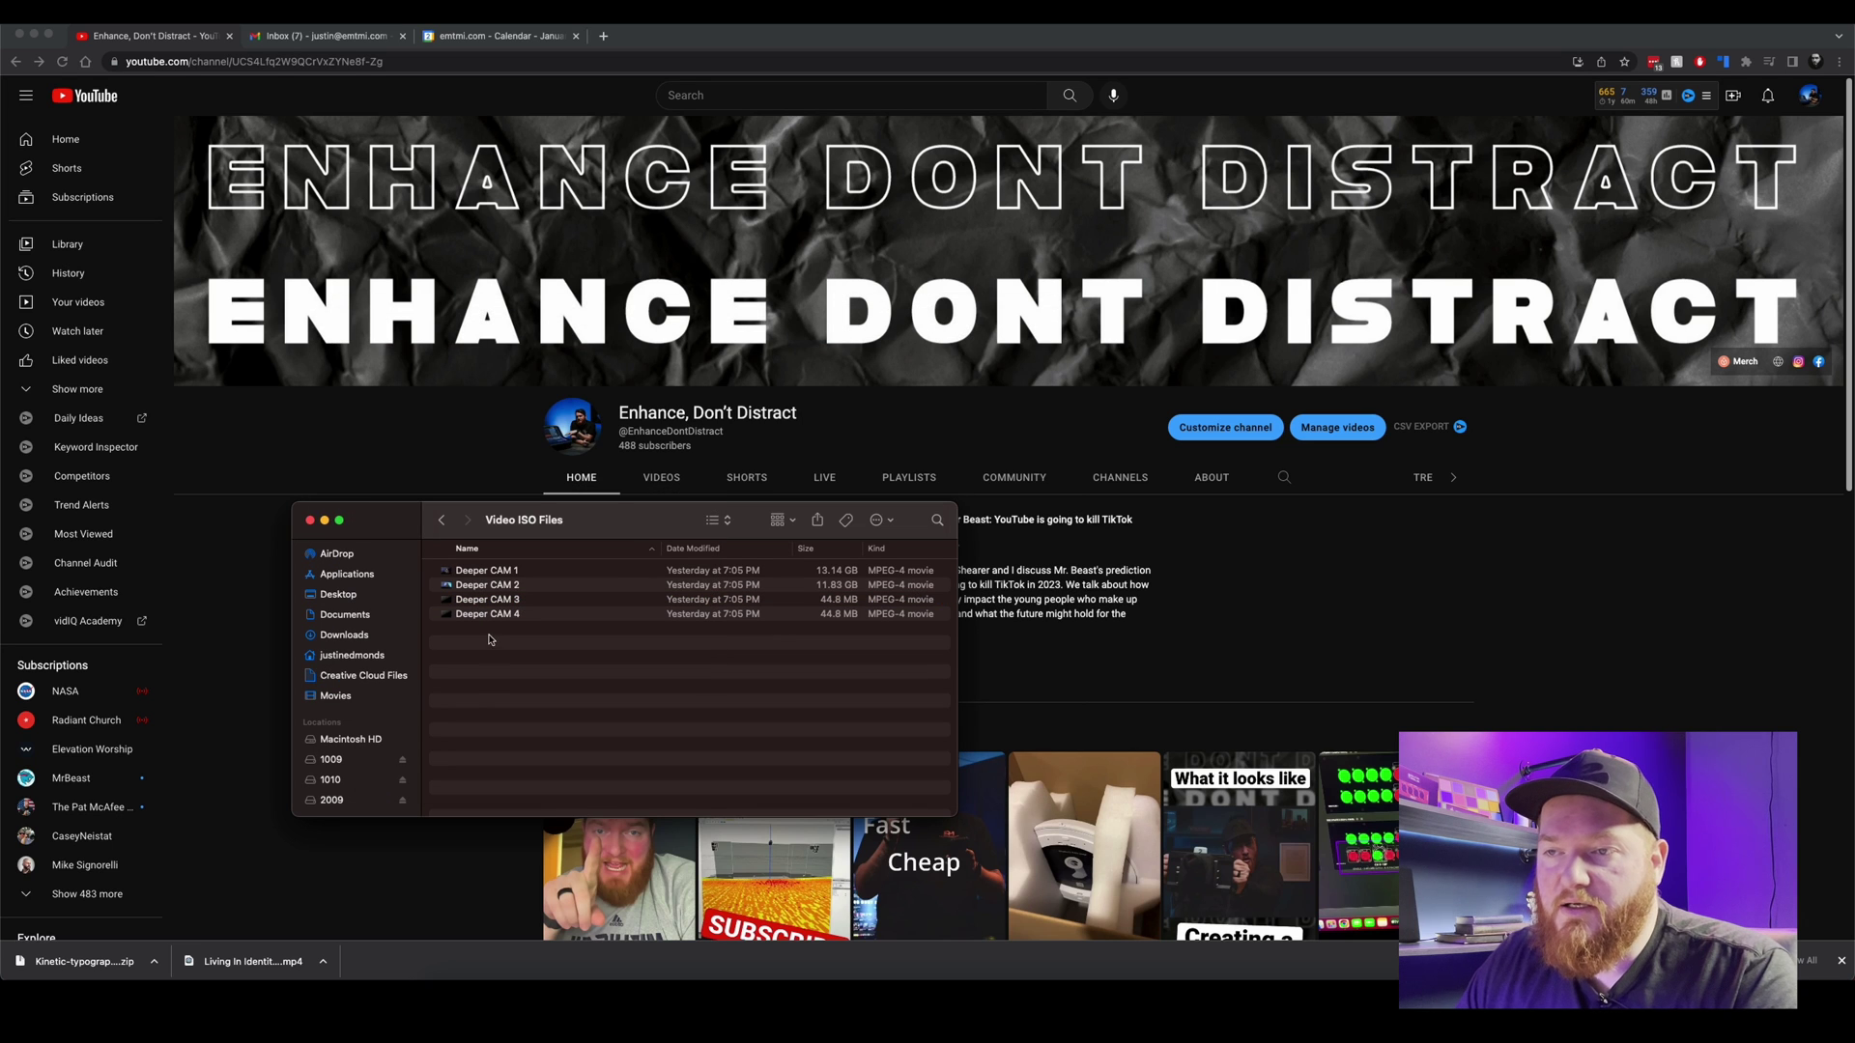
pyautogui.click(491, 640)
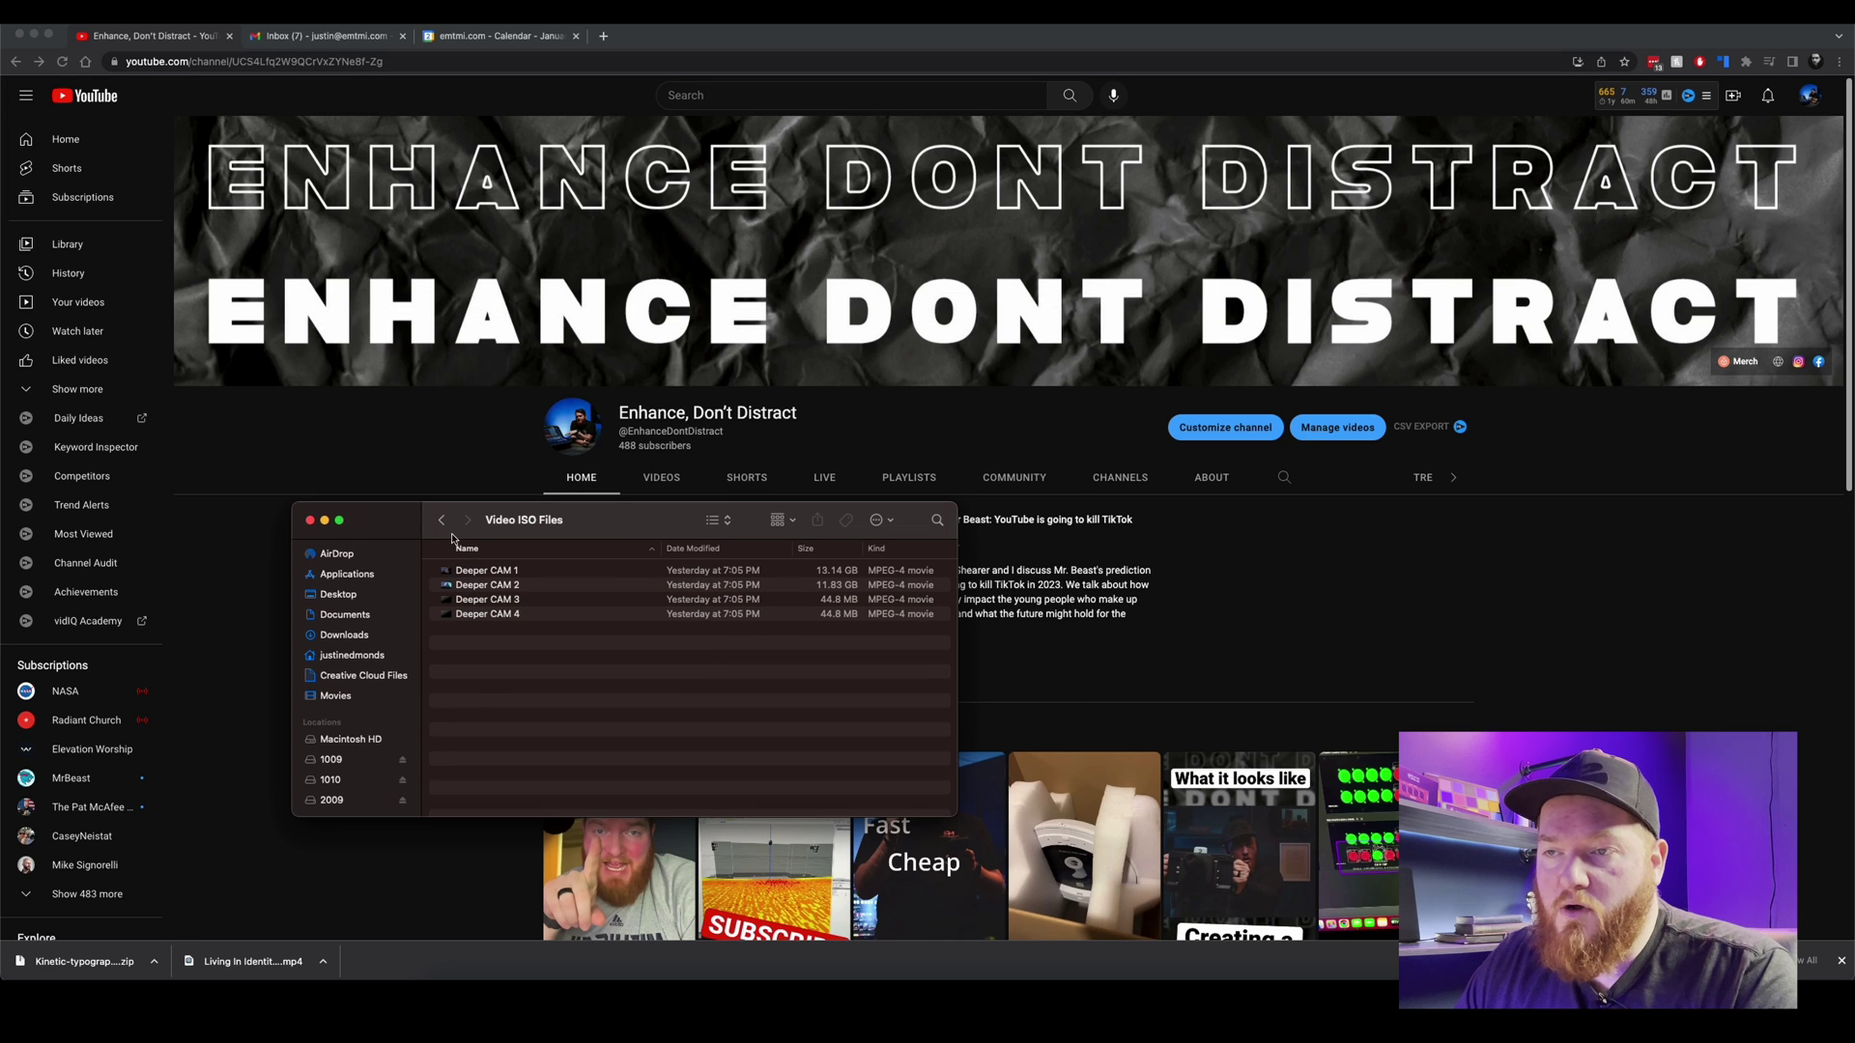
# Step: Open the 1010 drive in a new tab and select Deeper CAM 1 01.braw
pyautogui.keyDown('super'); pyautogui.click(332, 781); pyautogui.keyUp('super')
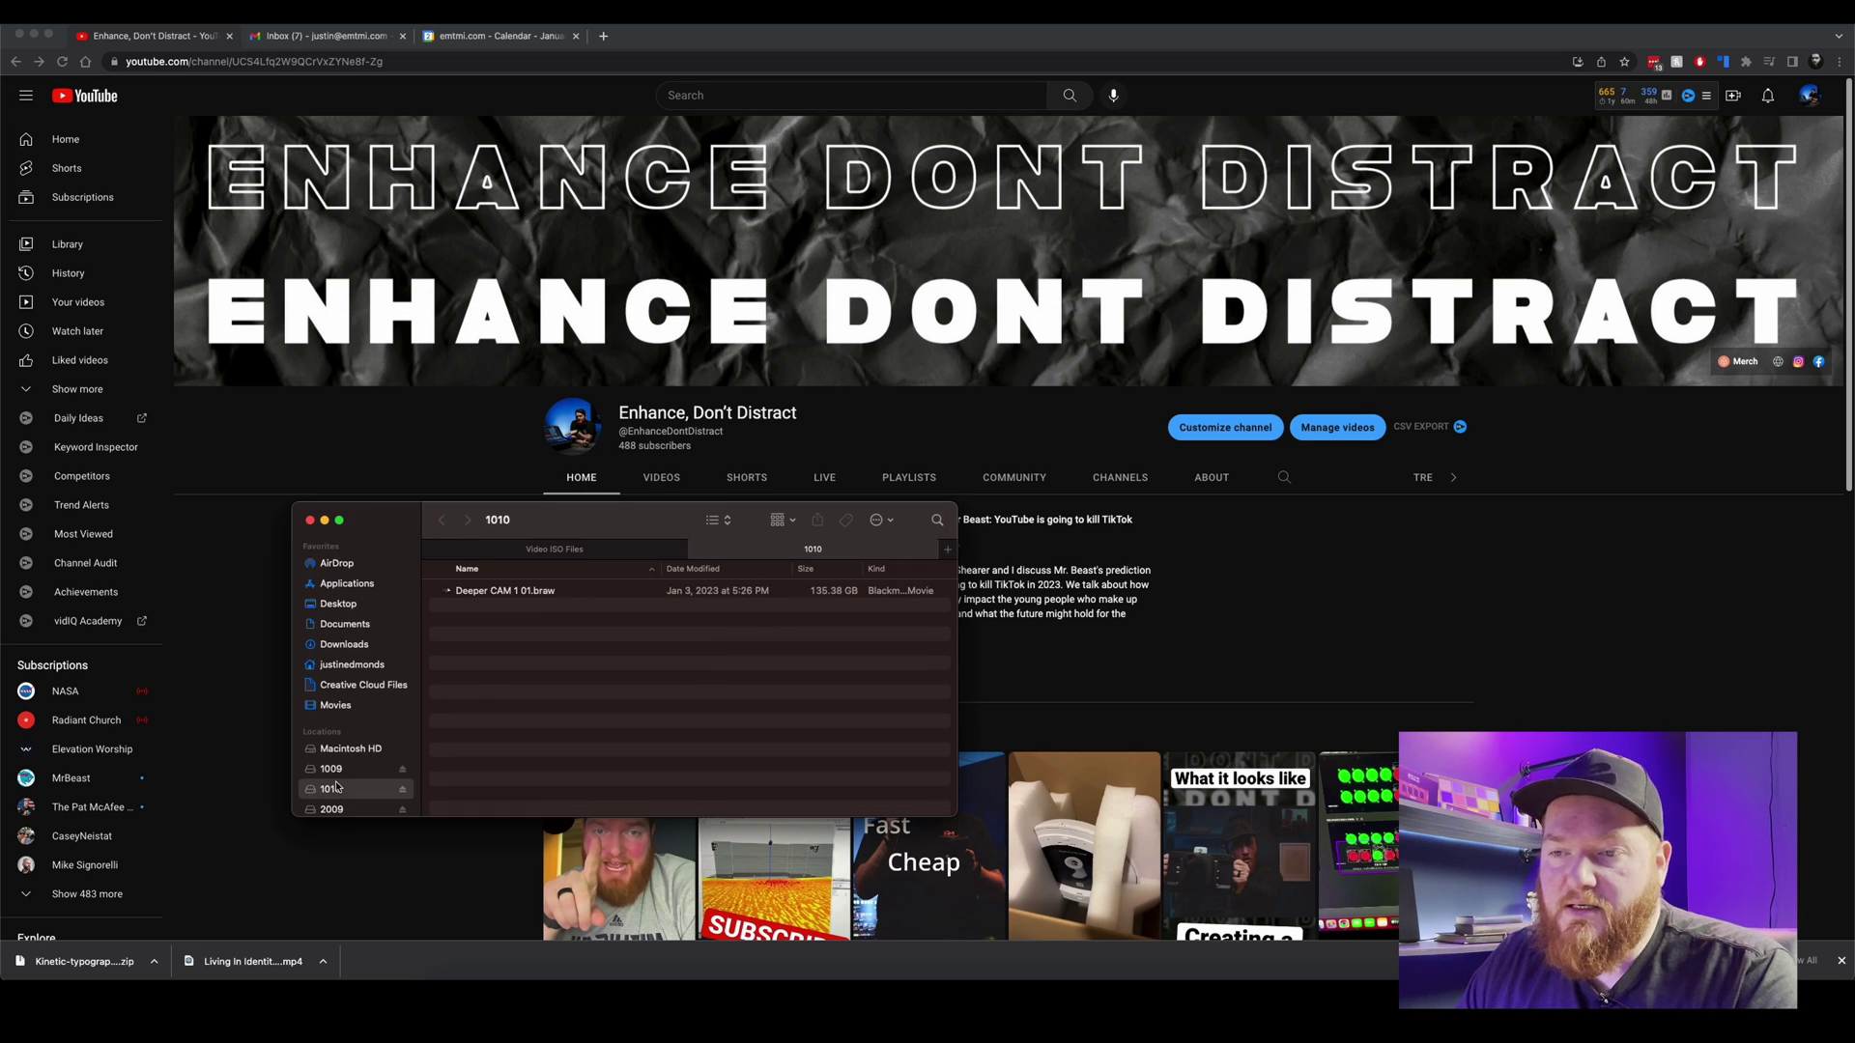
pyautogui.click(498, 596)
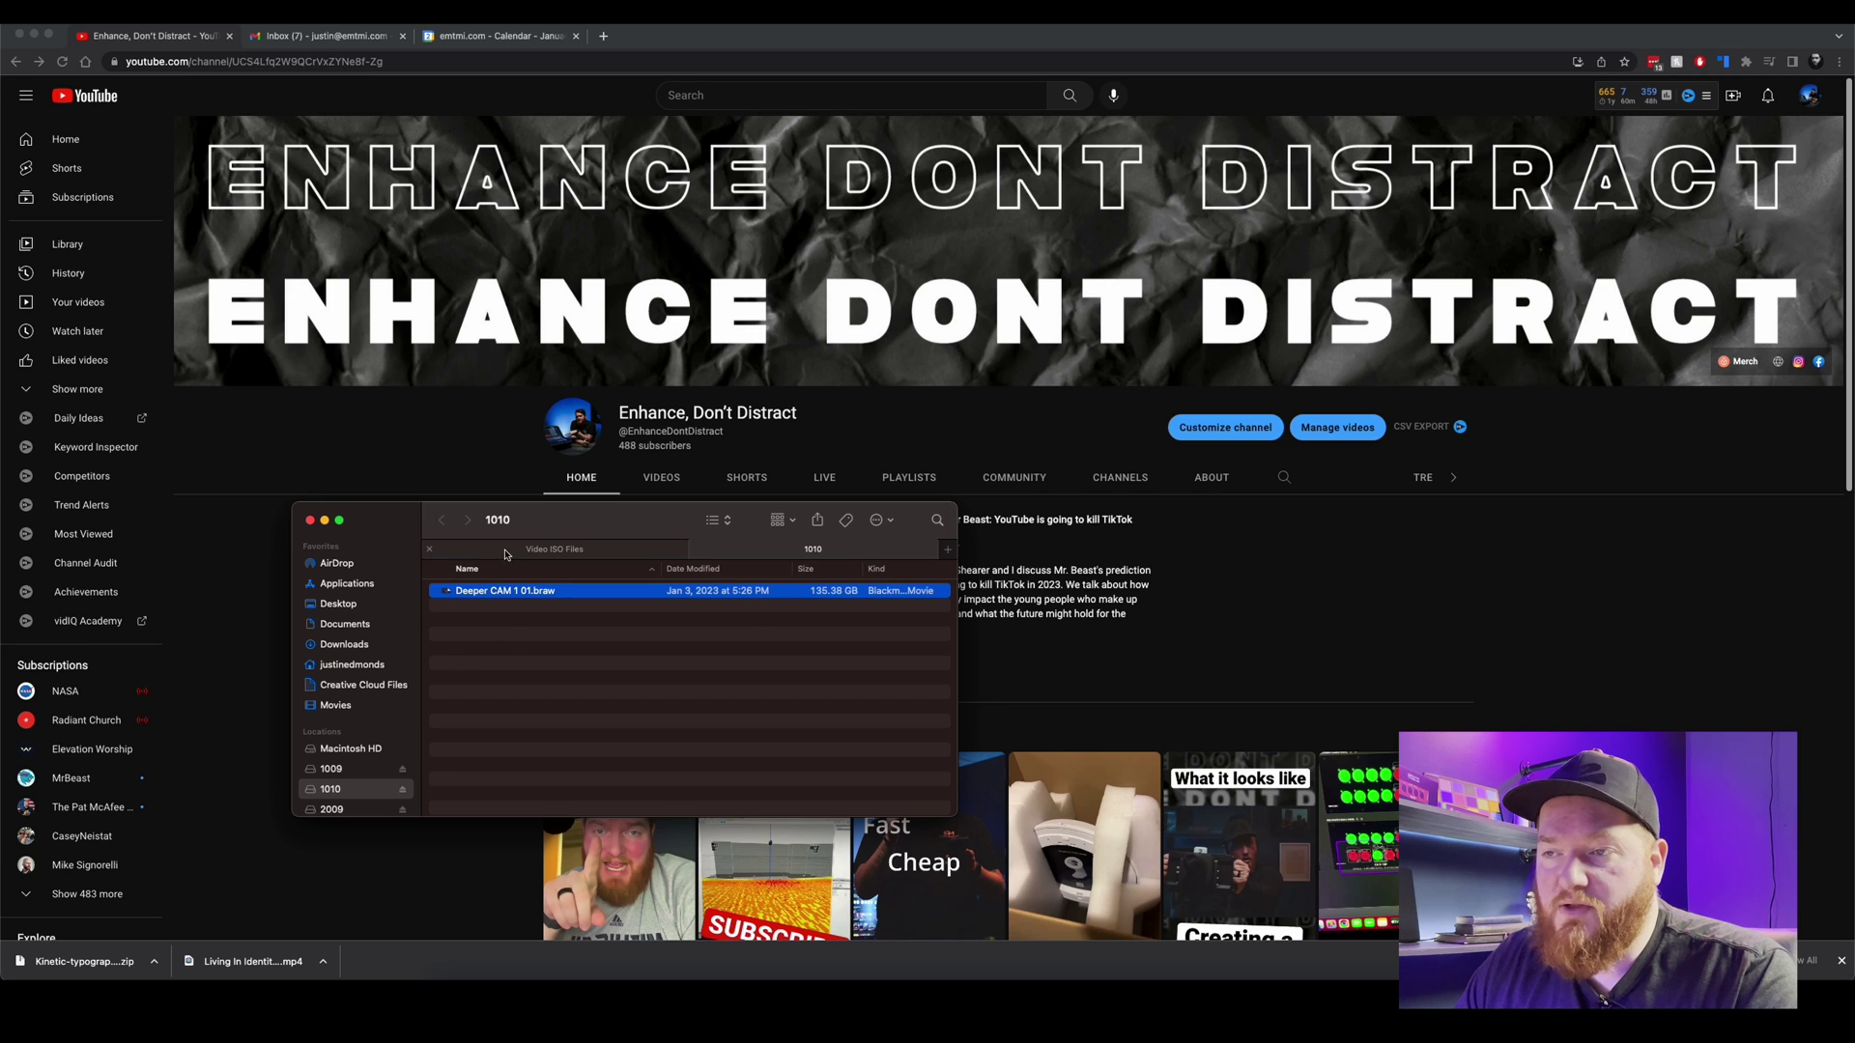
pyautogui.click(504, 554)
# Step: Preview the Deeper movie at 08:45, then reopen the Video ISO Files folder
pyautogui.press('super+bracketleft')
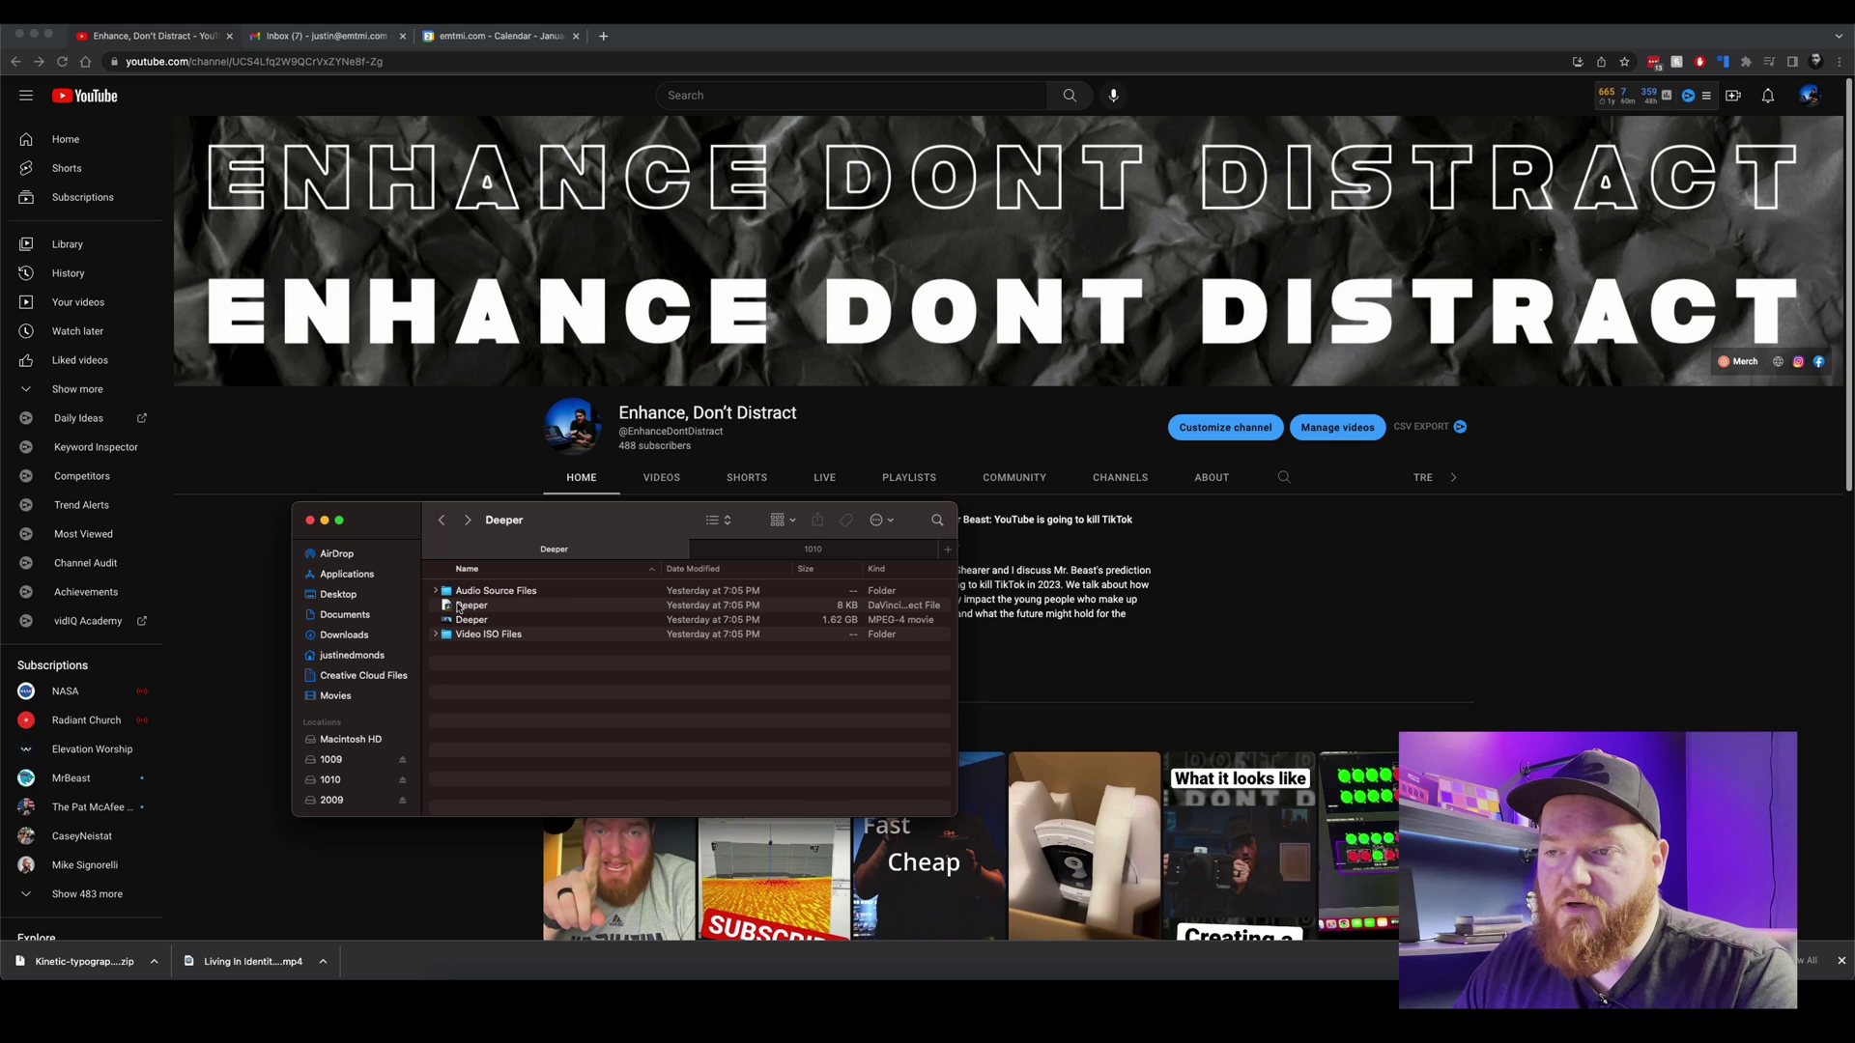
pyautogui.click(468, 620)
pyautogui.press('space')
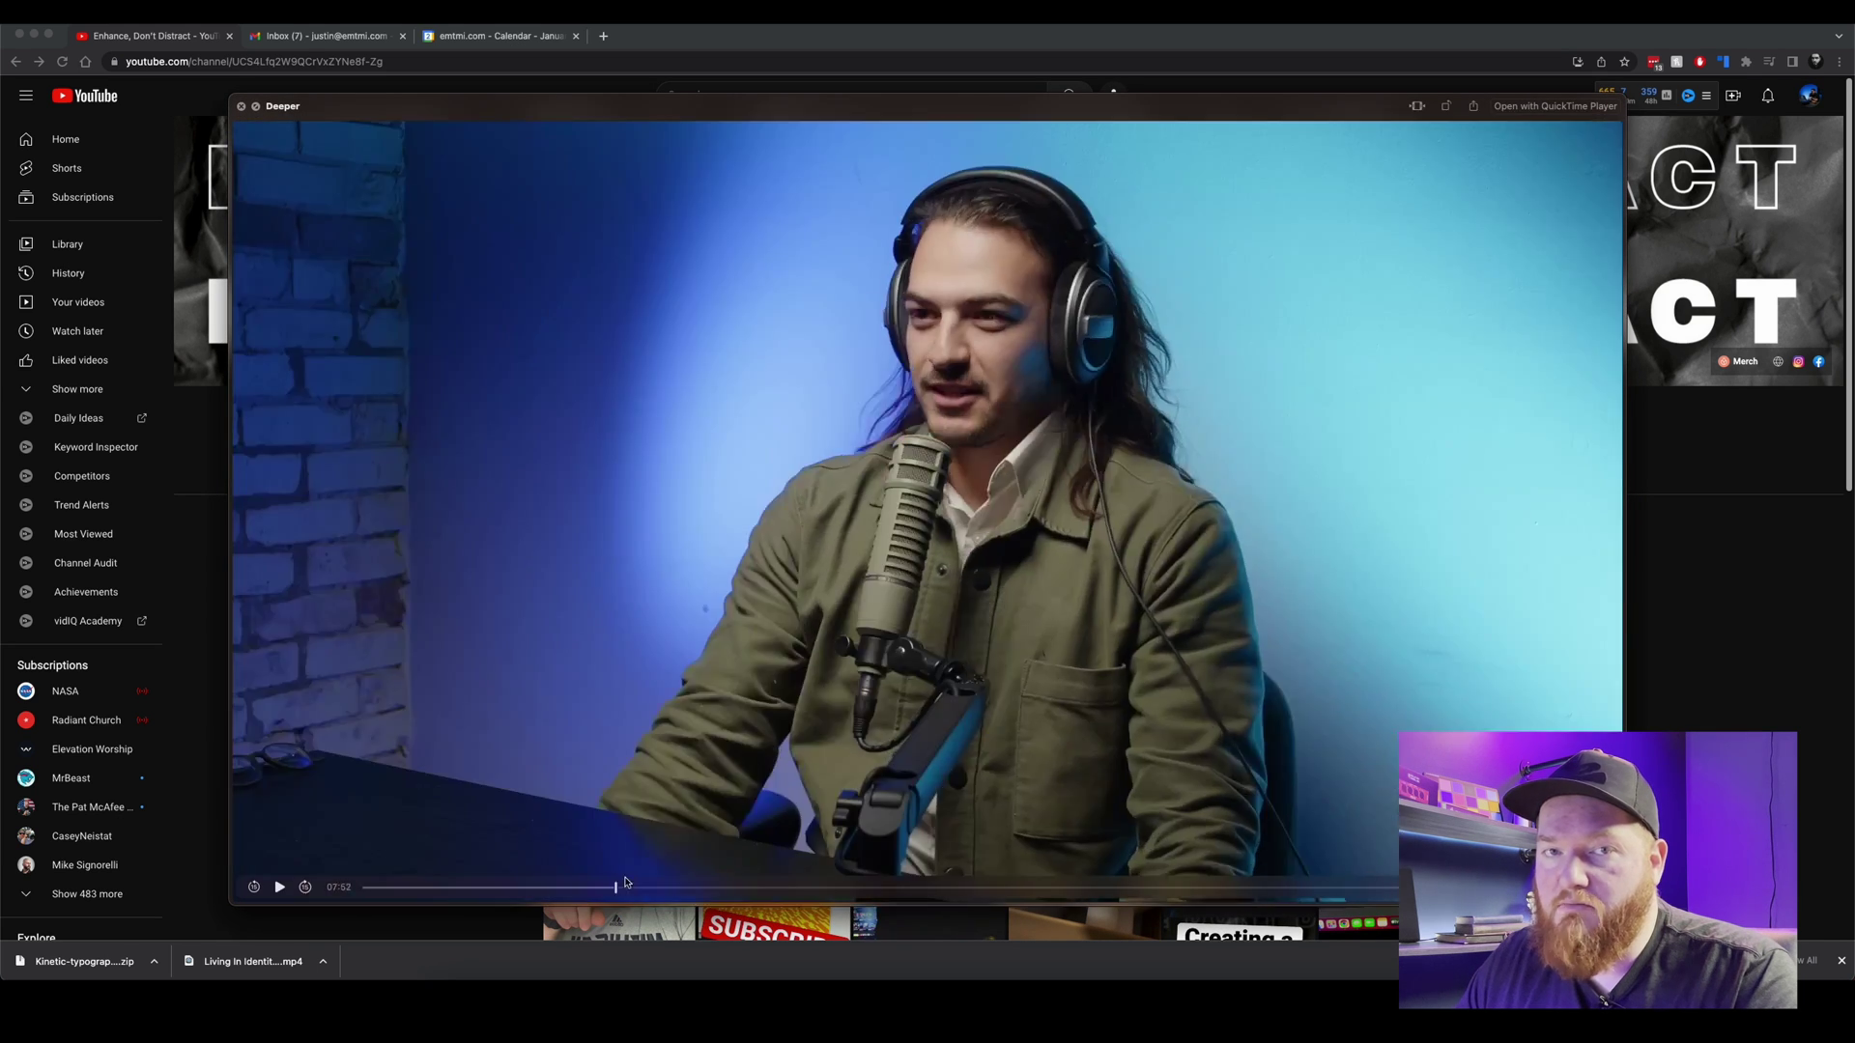
pyautogui.click(642, 883)
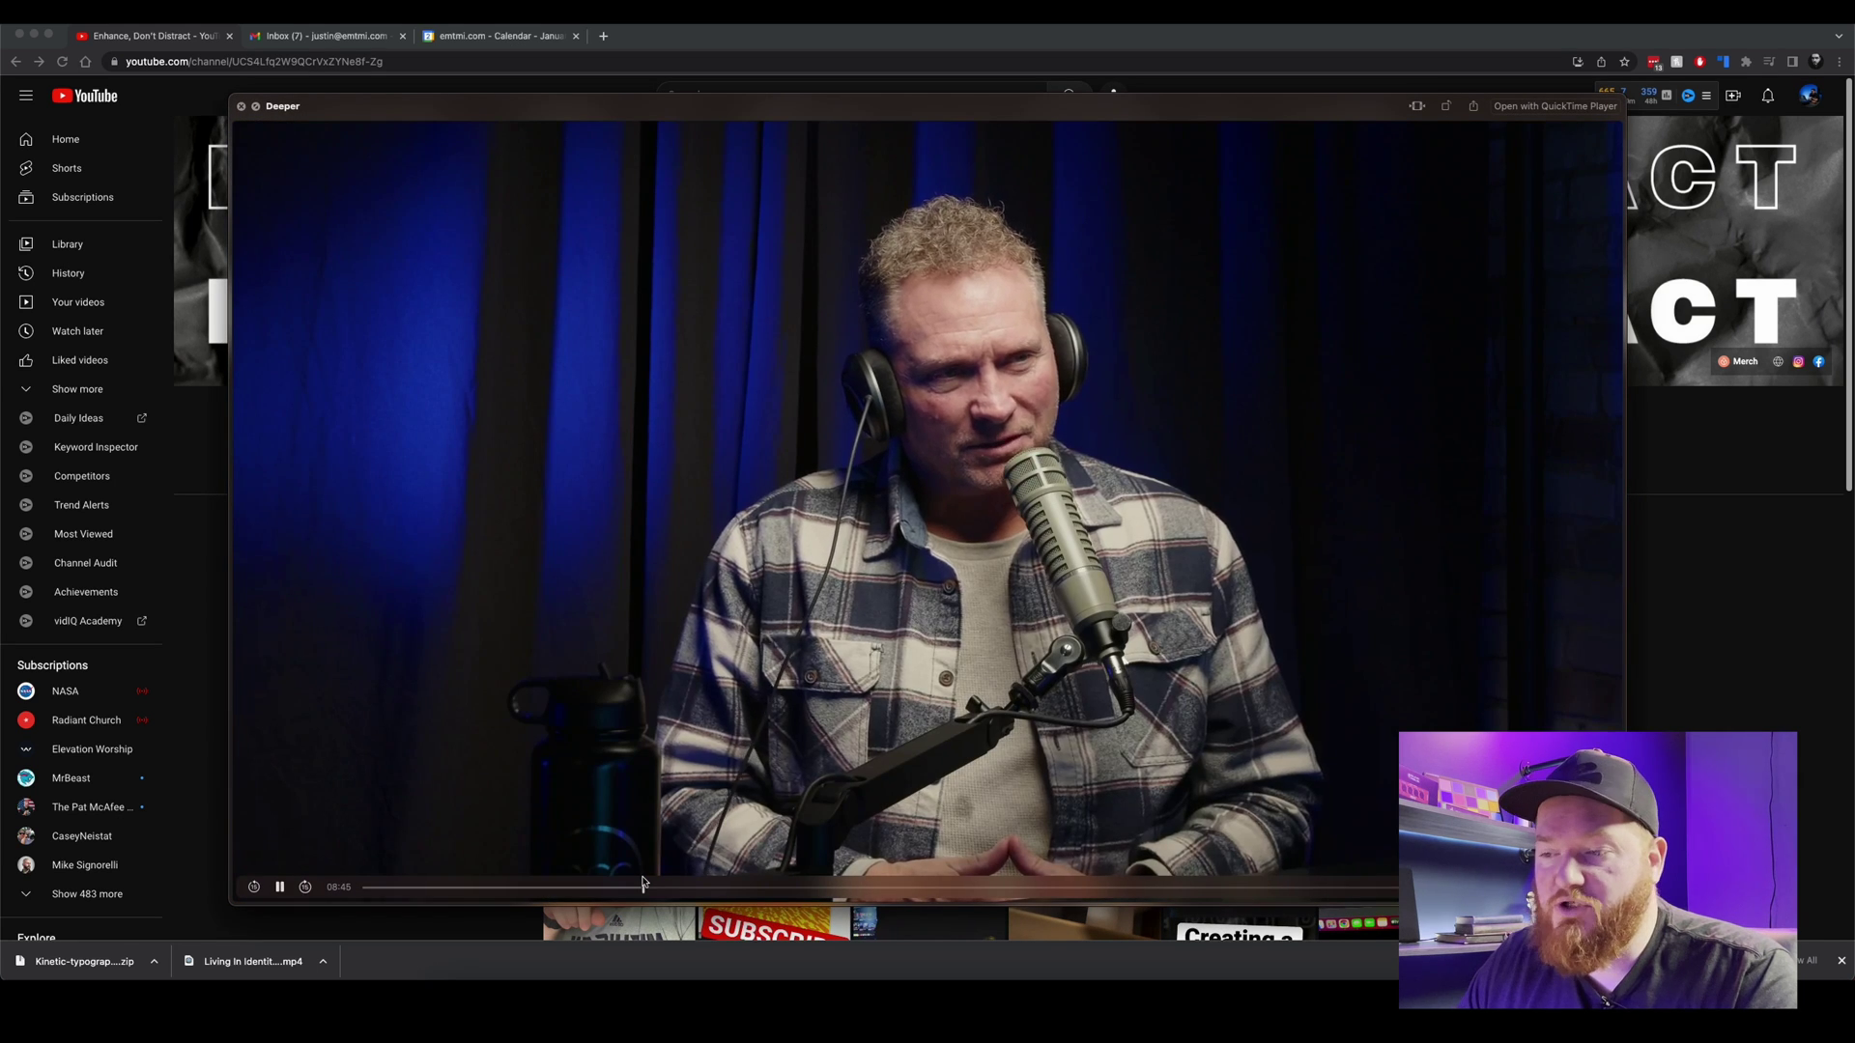
pyautogui.press('space')
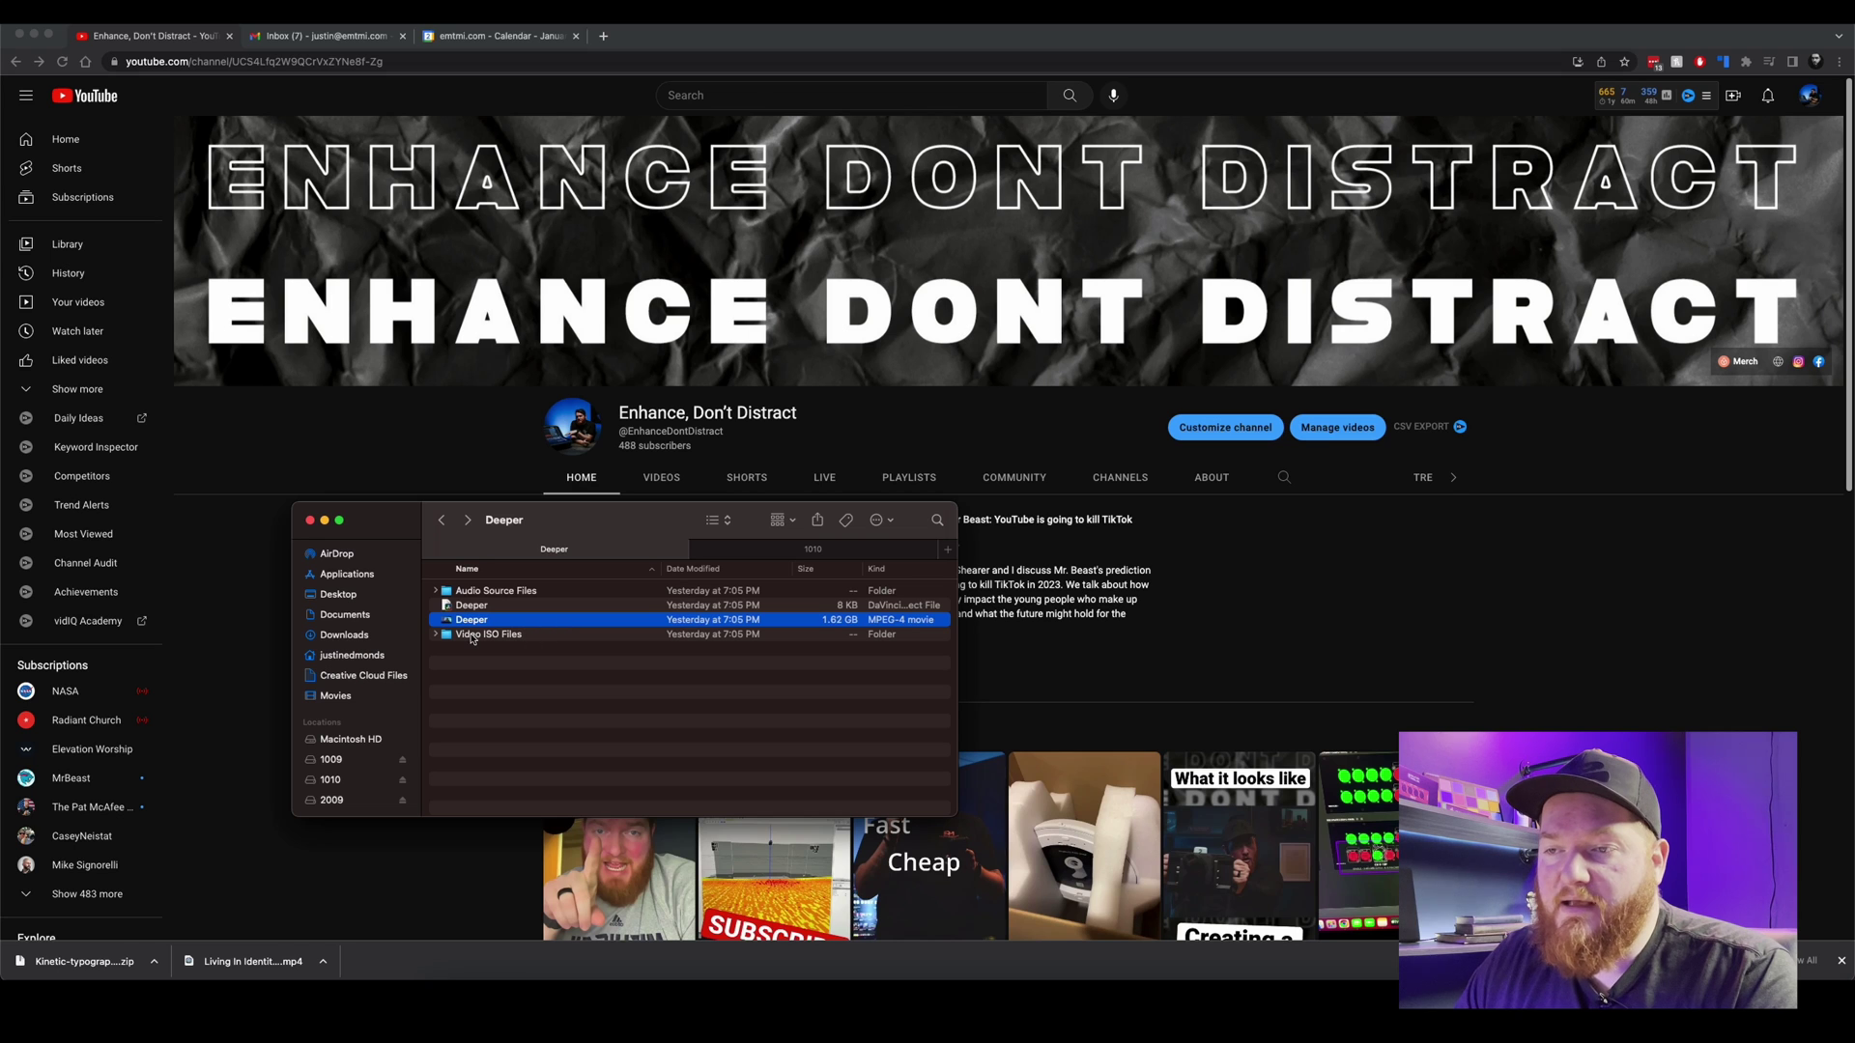
pyautogui.doubleClick(472, 636)
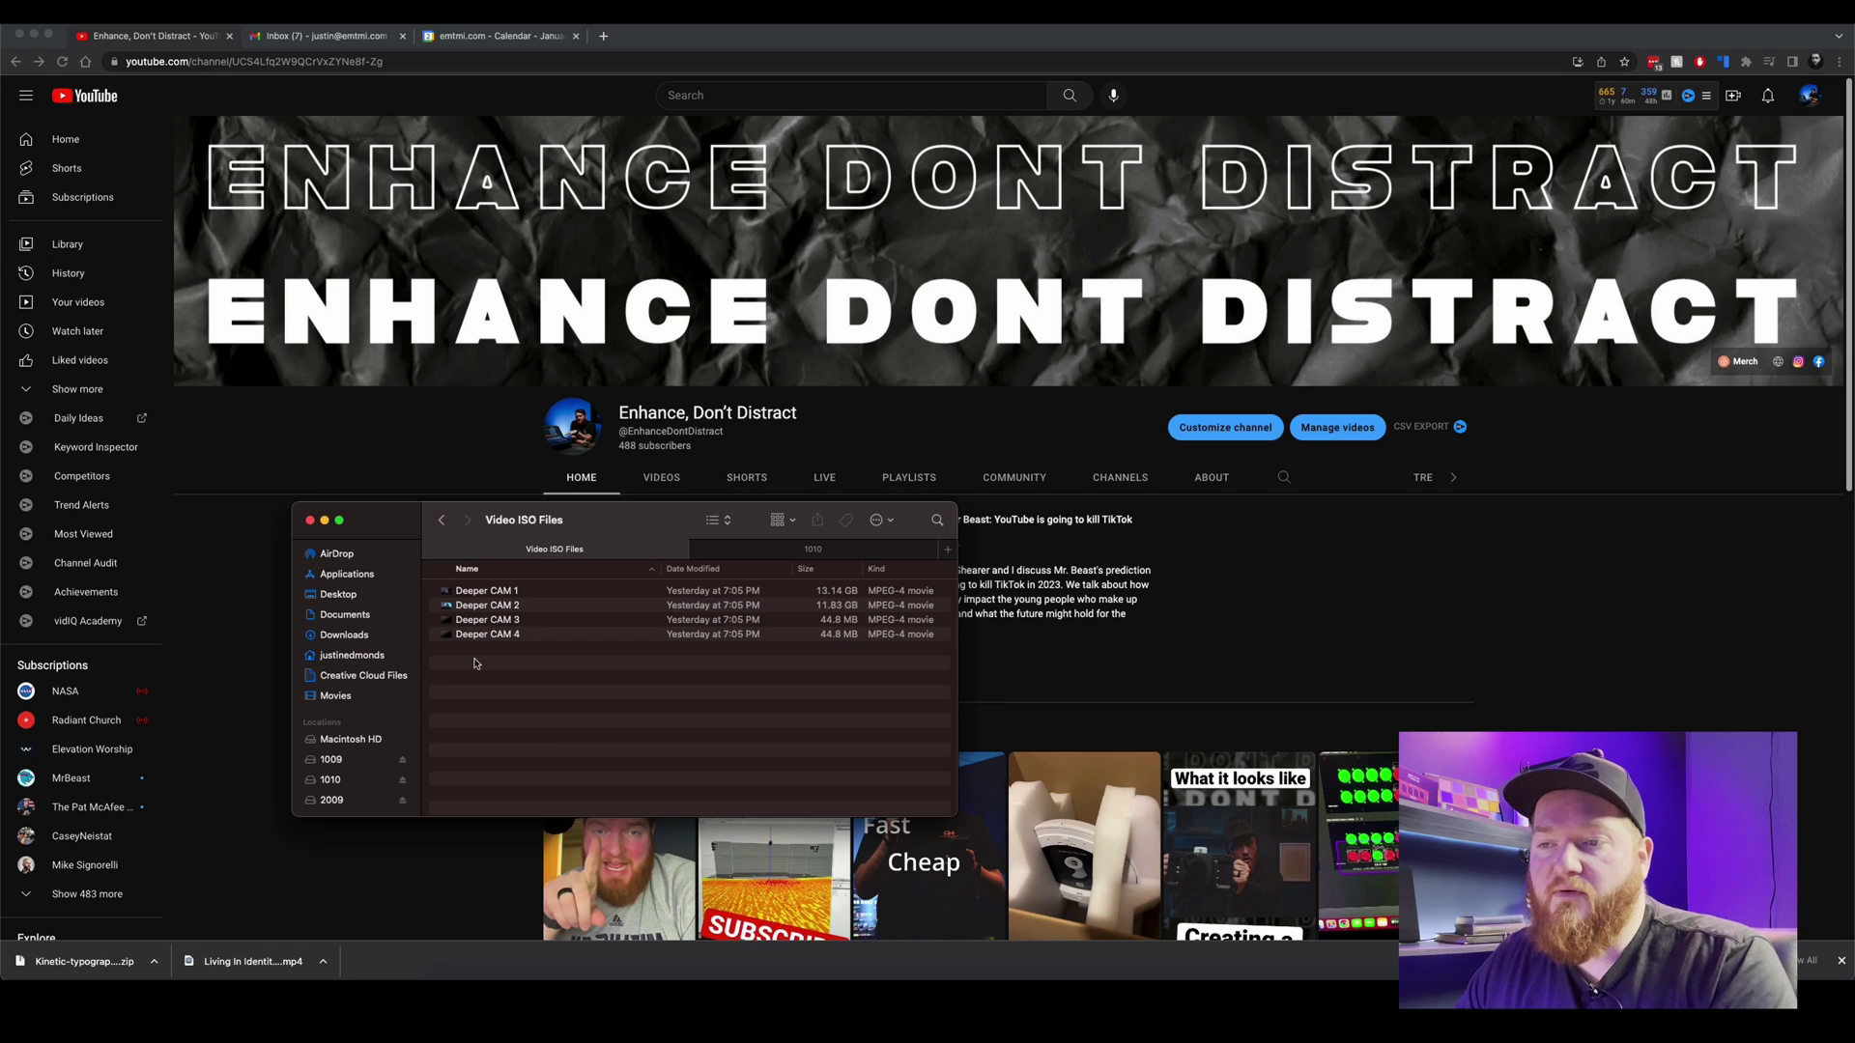
# Step: Copy Deeper CAM 1 01.braw from the 1010 drive into Video ISO Files
pyautogui.click(781, 557)
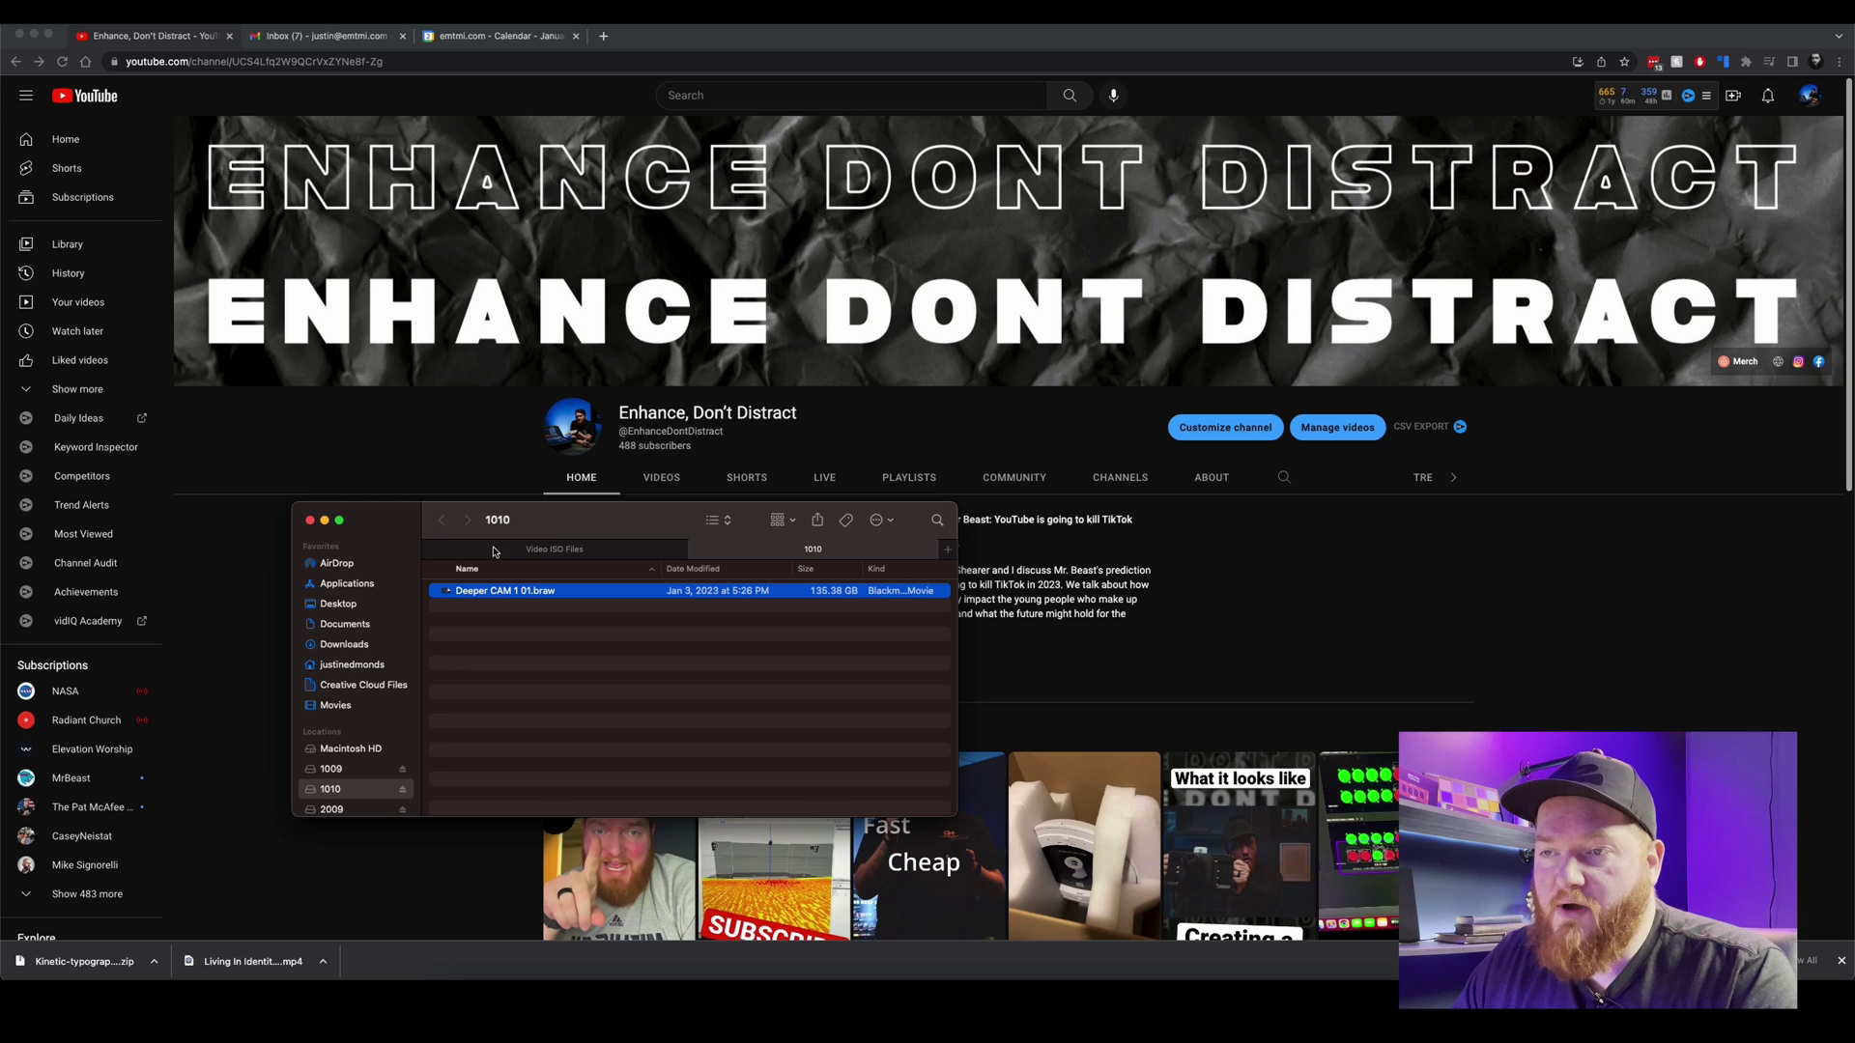
pyautogui.moveTo(492, 551); pyautogui.dragTo(516, 676)
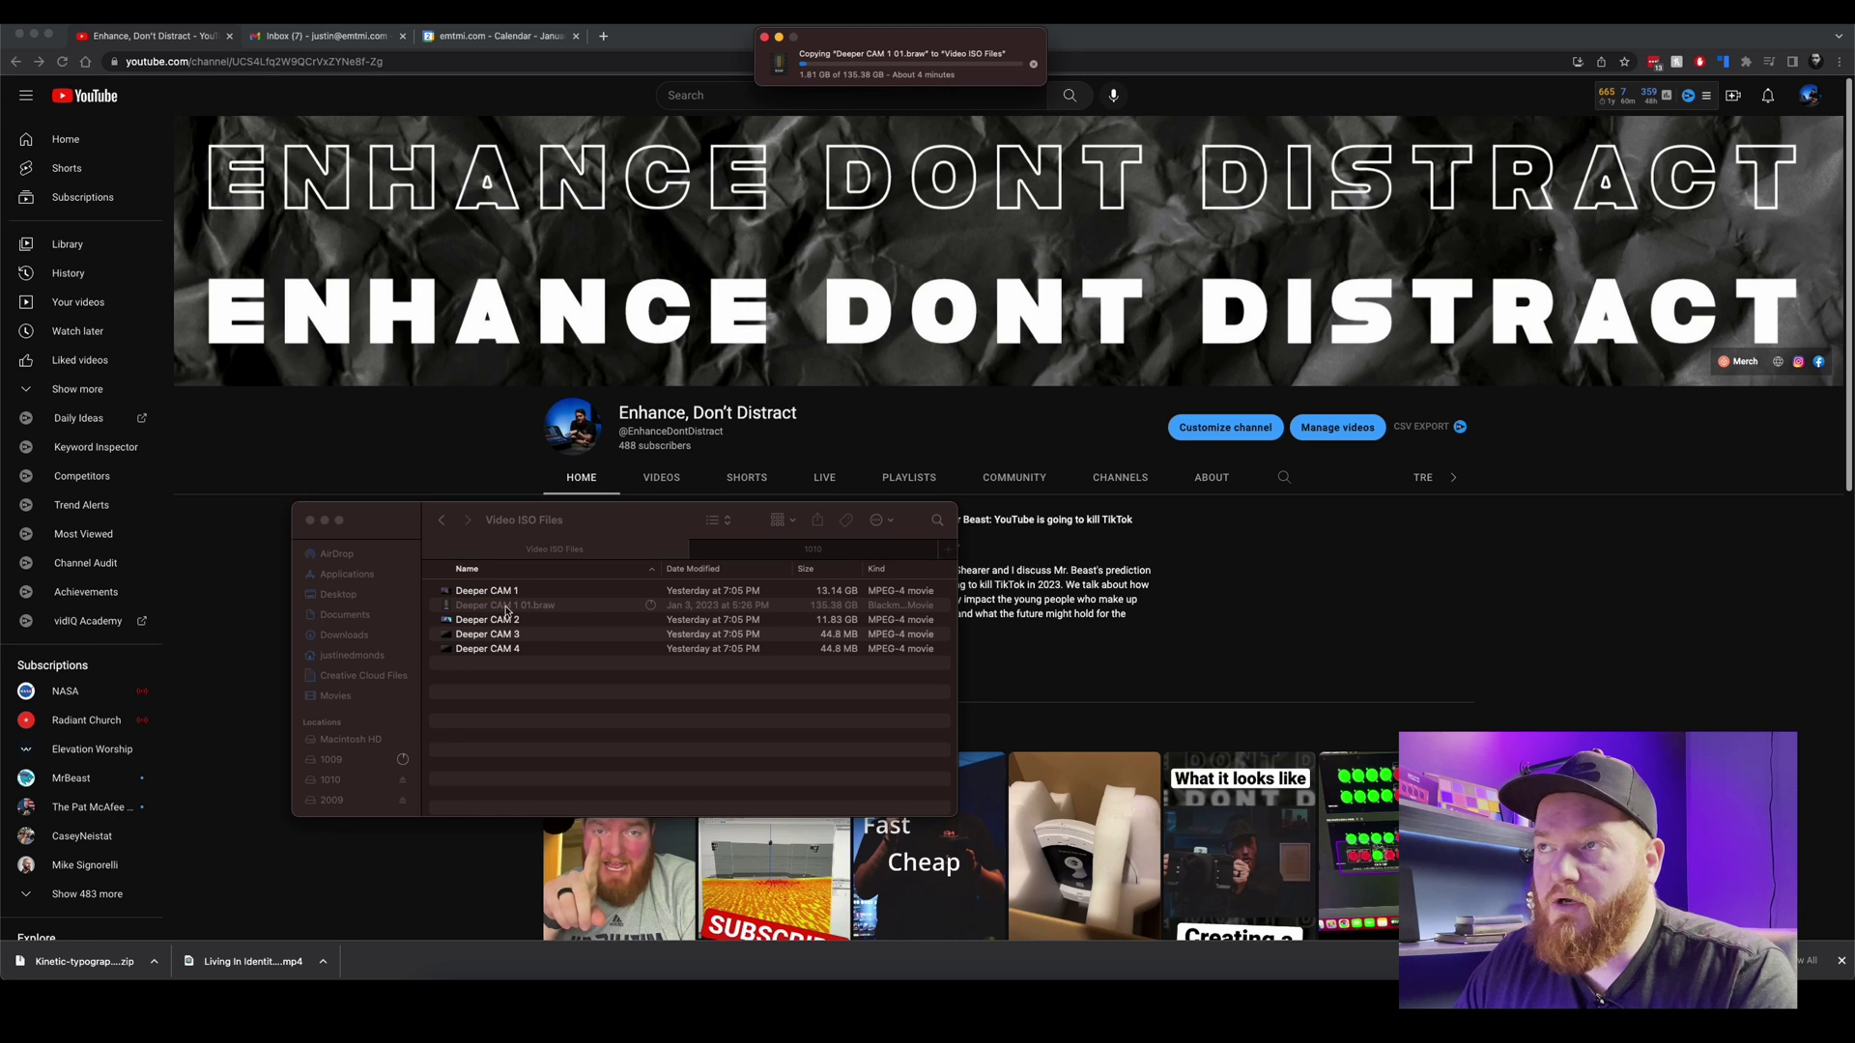
pyautogui.moveTo(867, 71); pyautogui.dragTo(674, 310)
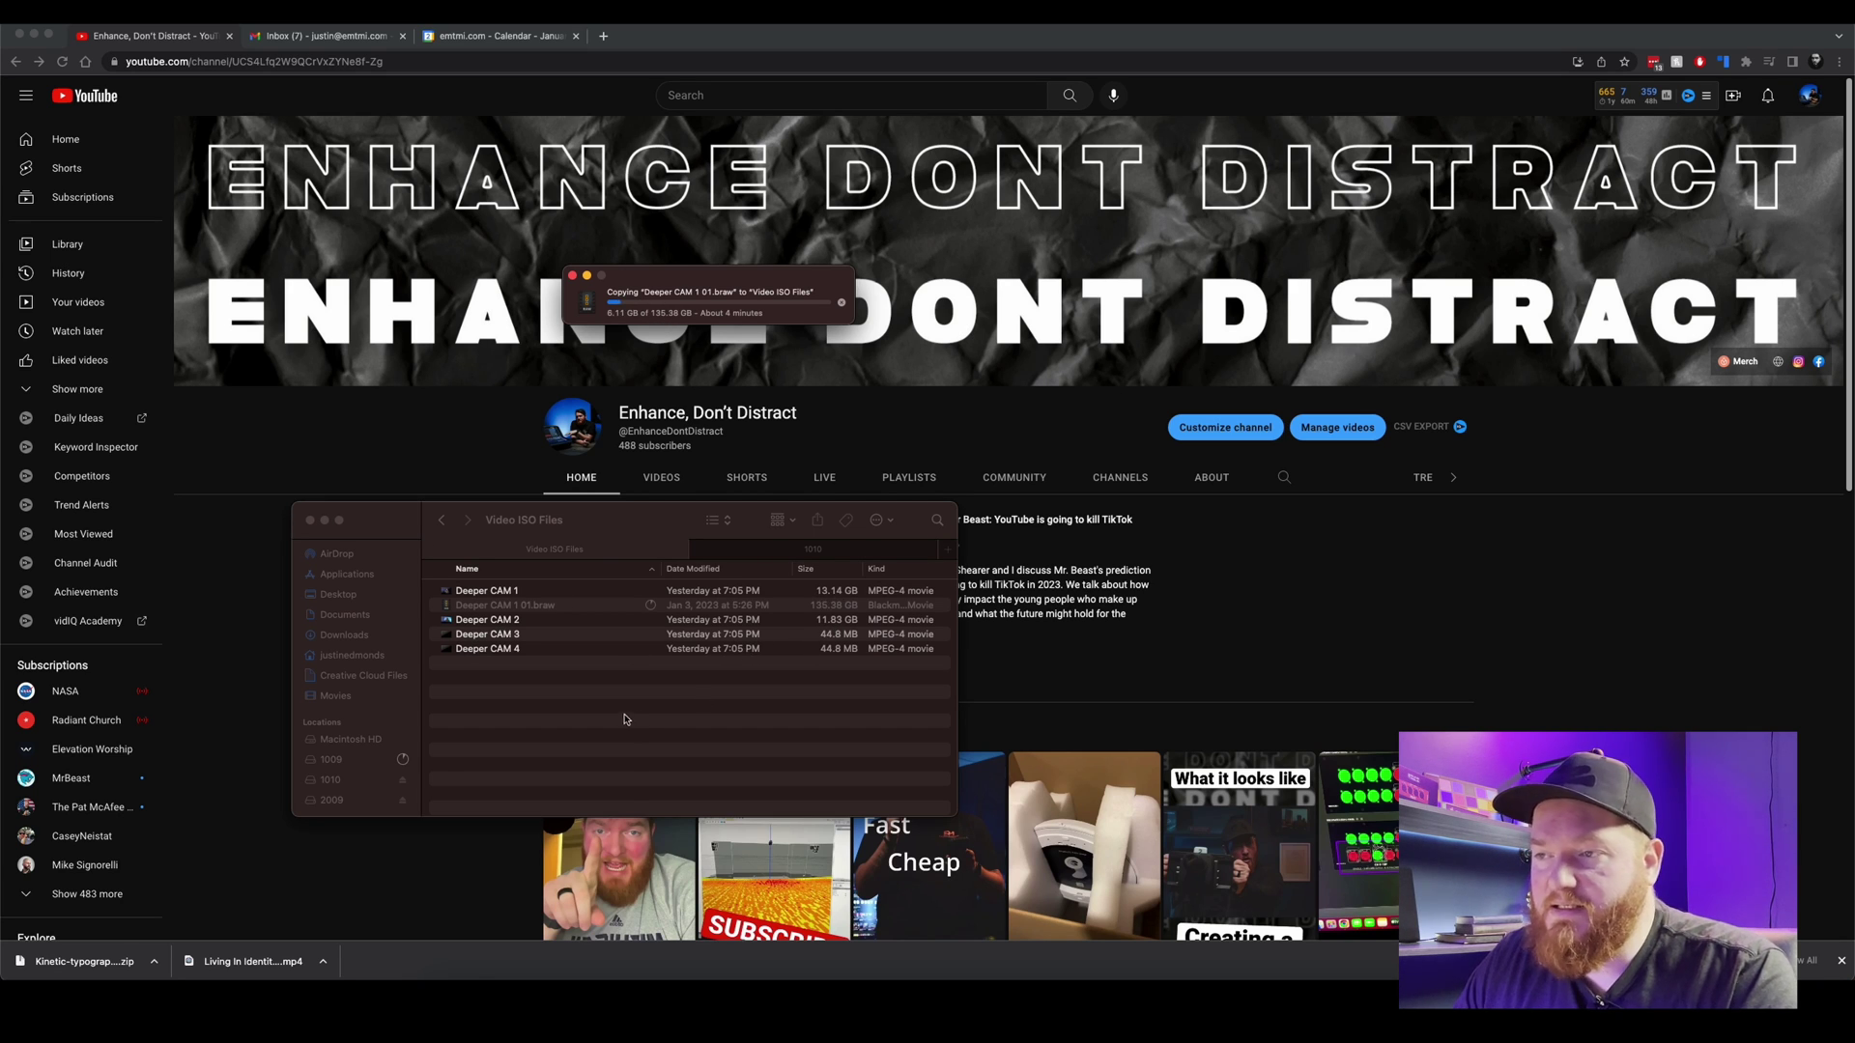
pyautogui.click(623, 719)
# Step: Copy Deeper CAM 2 01.braw from the 2009 drive into Video ISO Files
pyautogui.click(753, 555)
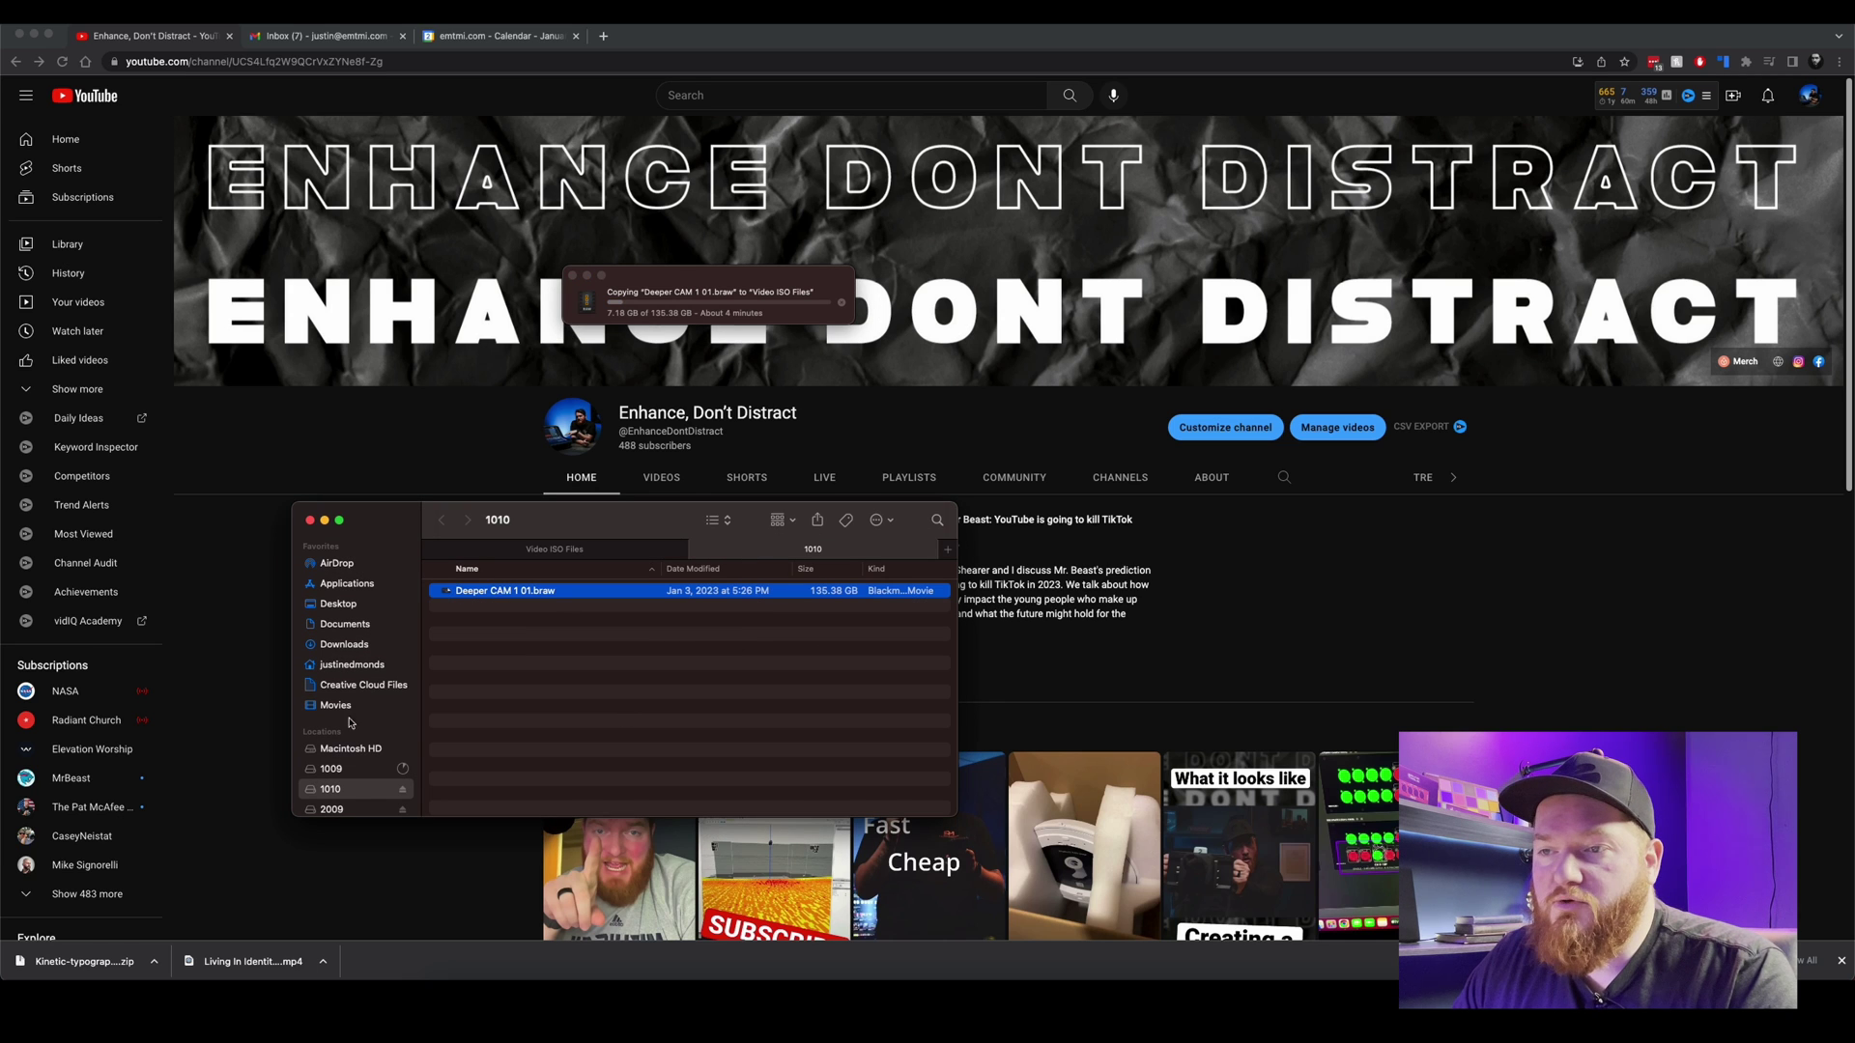
pyautogui.click(338, 802)
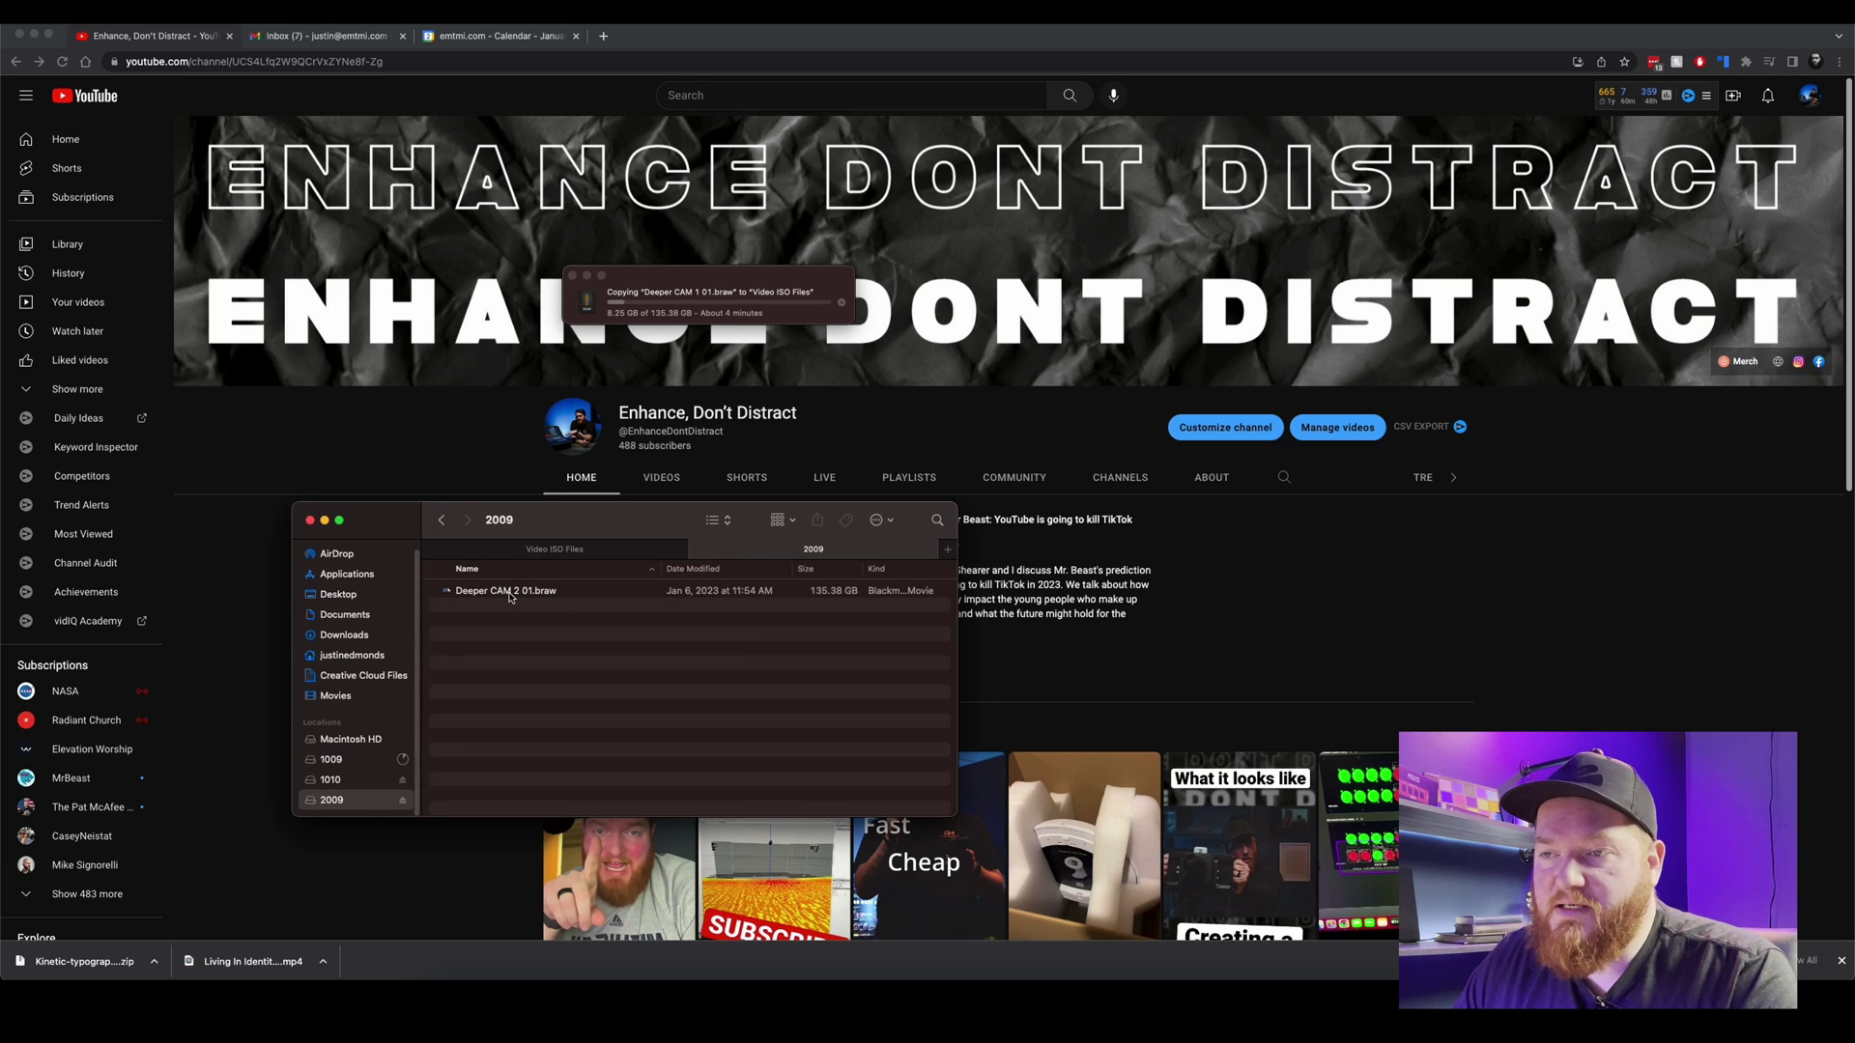
pyautogui.moveTo(512, 591)
pyautogui.mouseDown()
pyautogui.moveTo(497, 541)
pyautogui.moveTo(514, 554)
pyautogui.mouseUp()
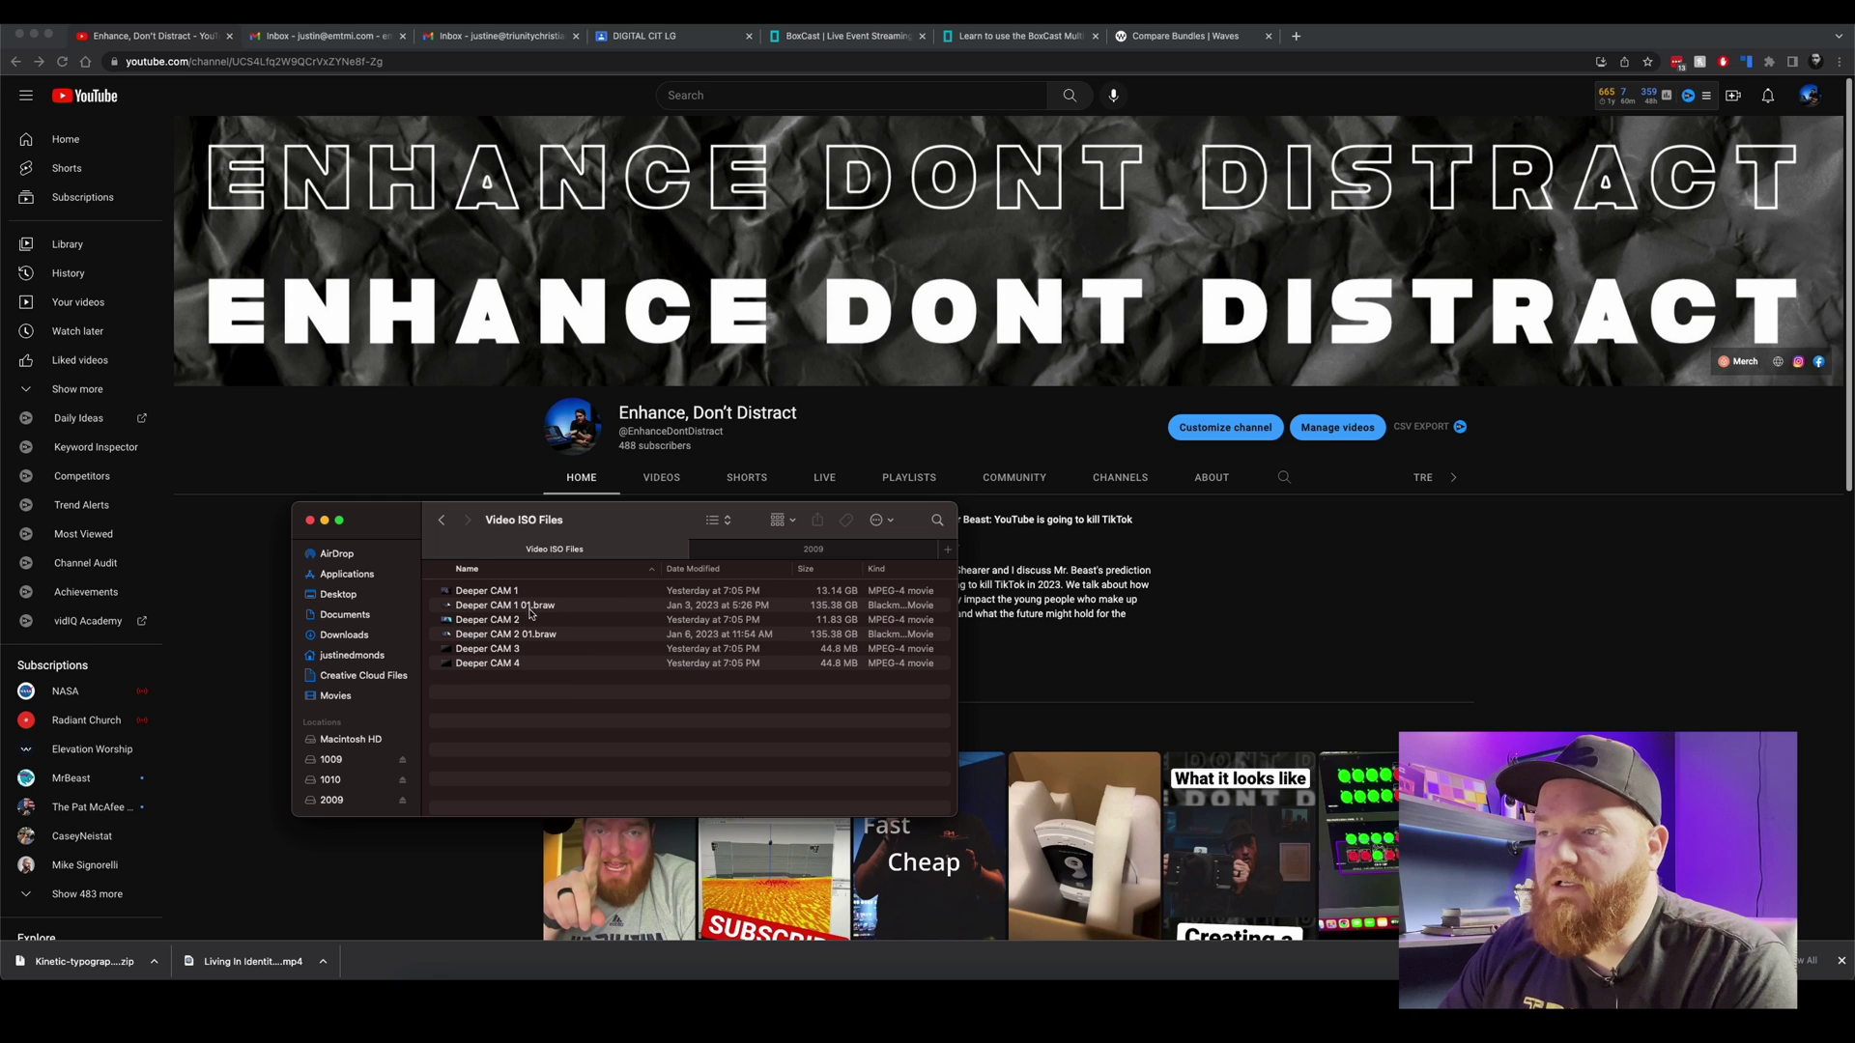
# Step: Close the 2009 tab and rename Deeper CAM 1 01.braw to Deeper CAM 1.braw
pyautogui.click(698, 551)
pyautogui.click(698, 551)
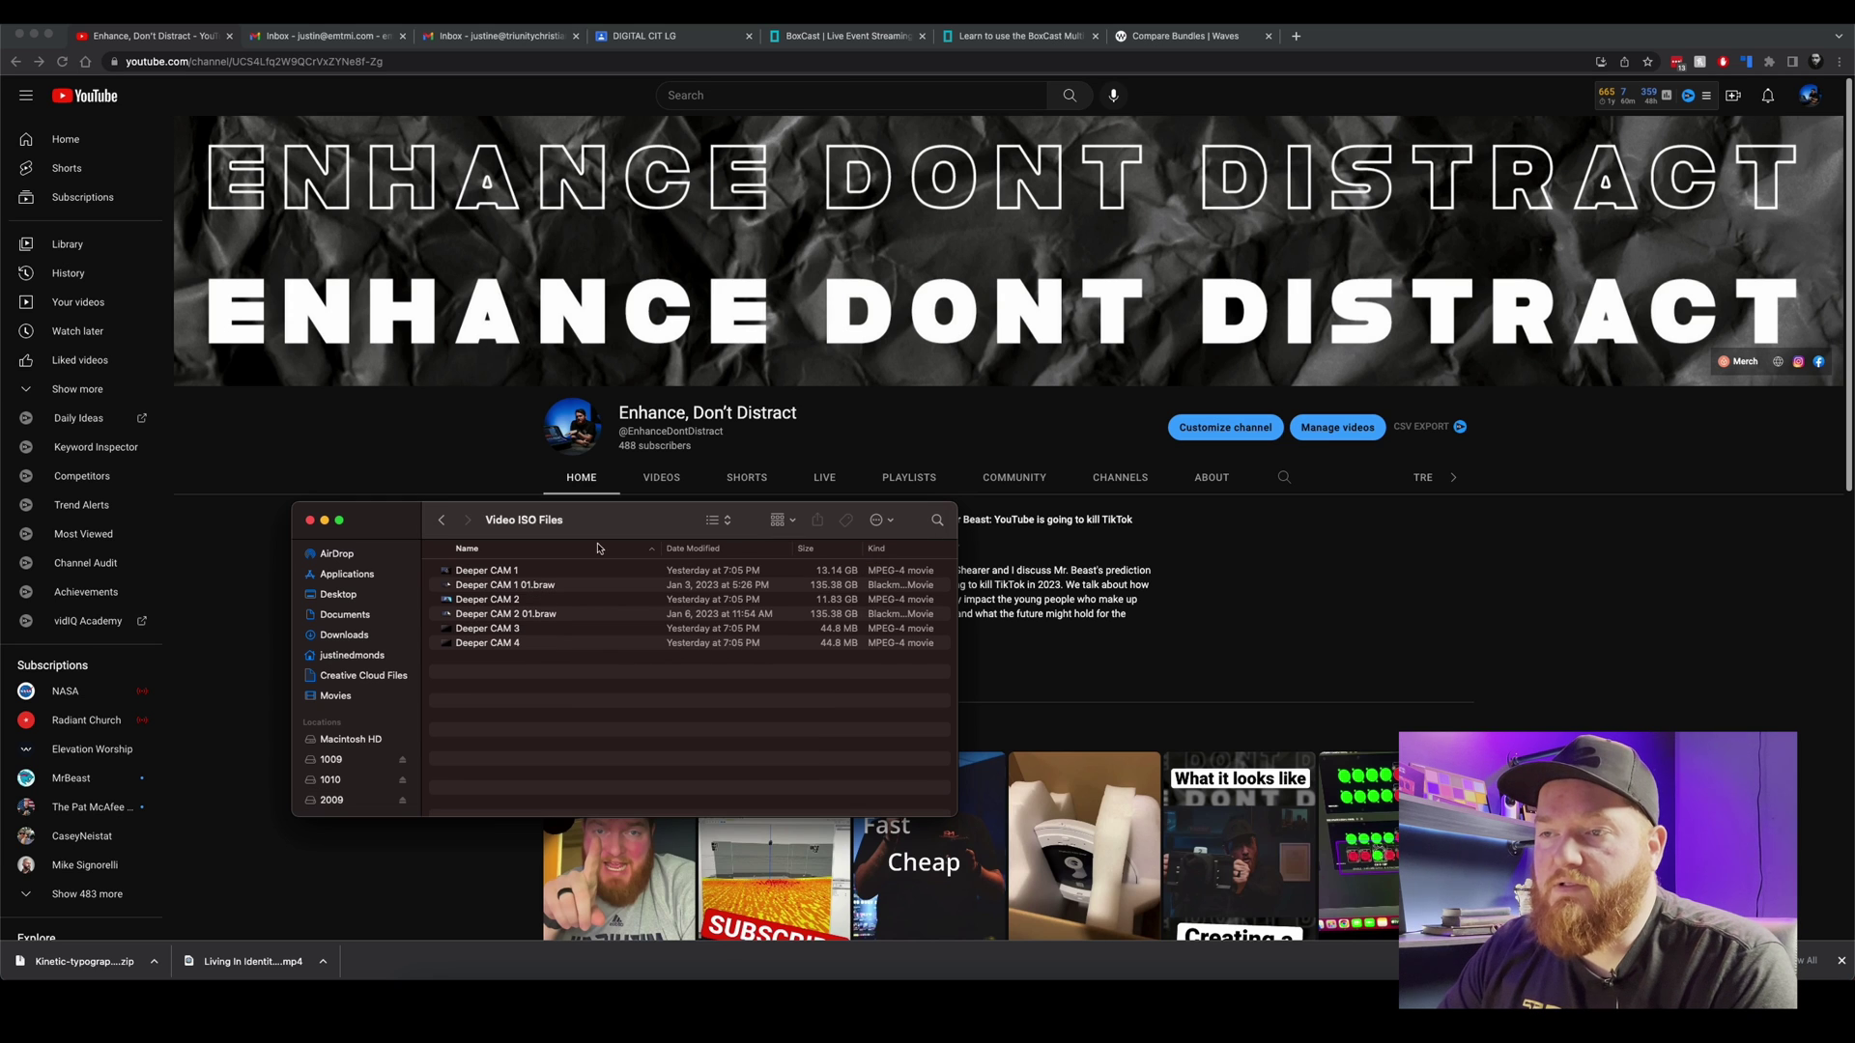
pyautogui.click(505, 587)
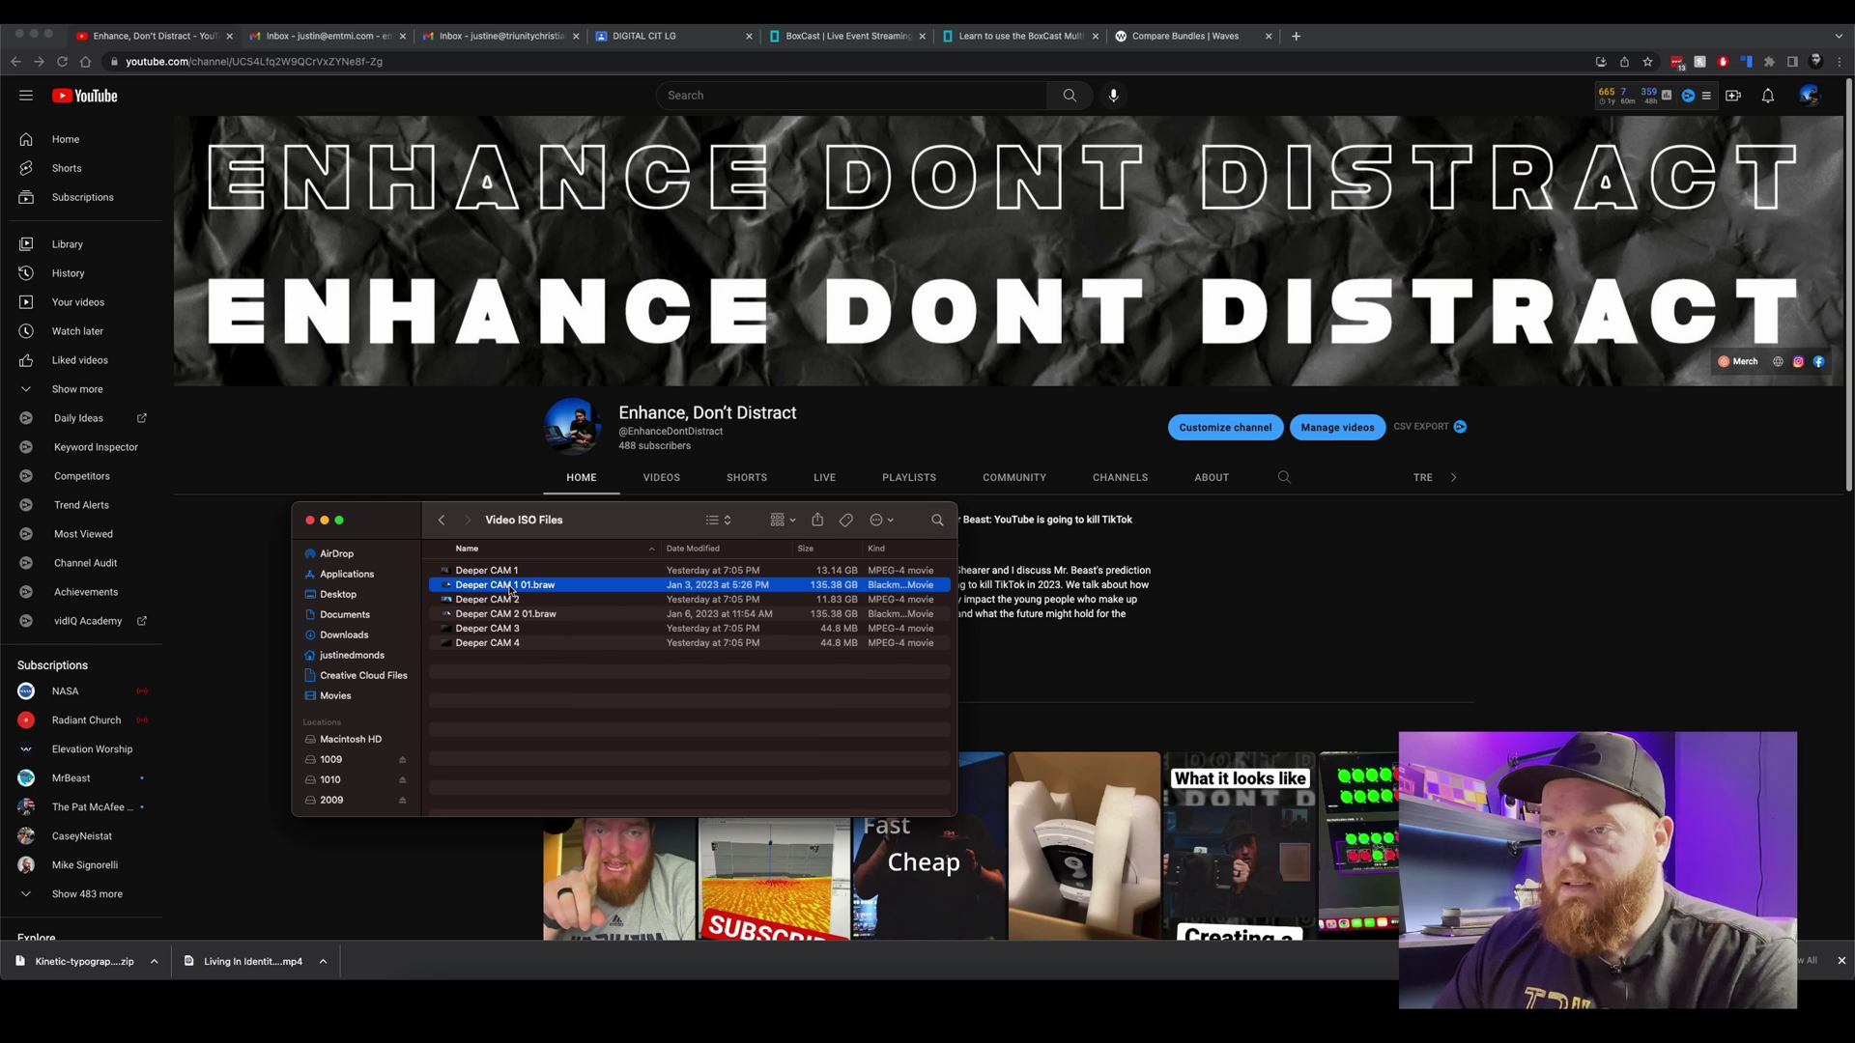
pyautogui.click(509, 587)
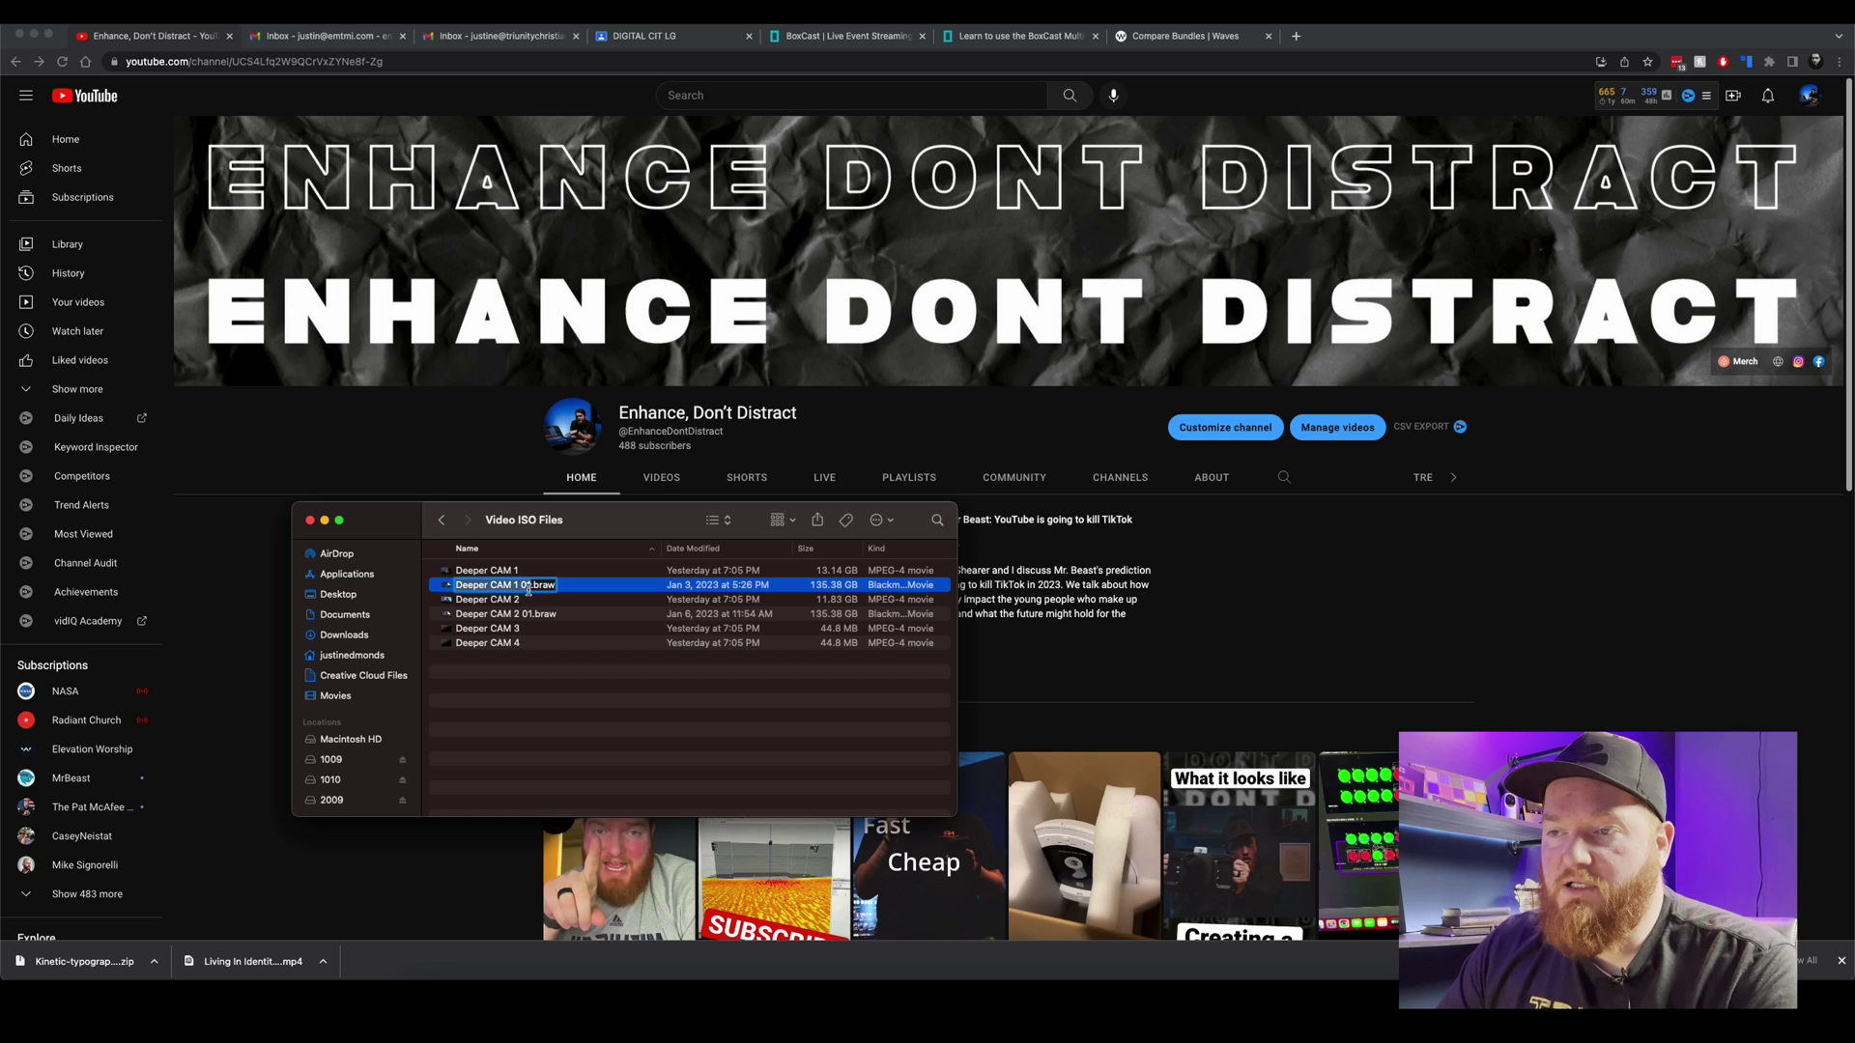
pyautogui.click(531, 587)
pyautogui.press('BackSpace')
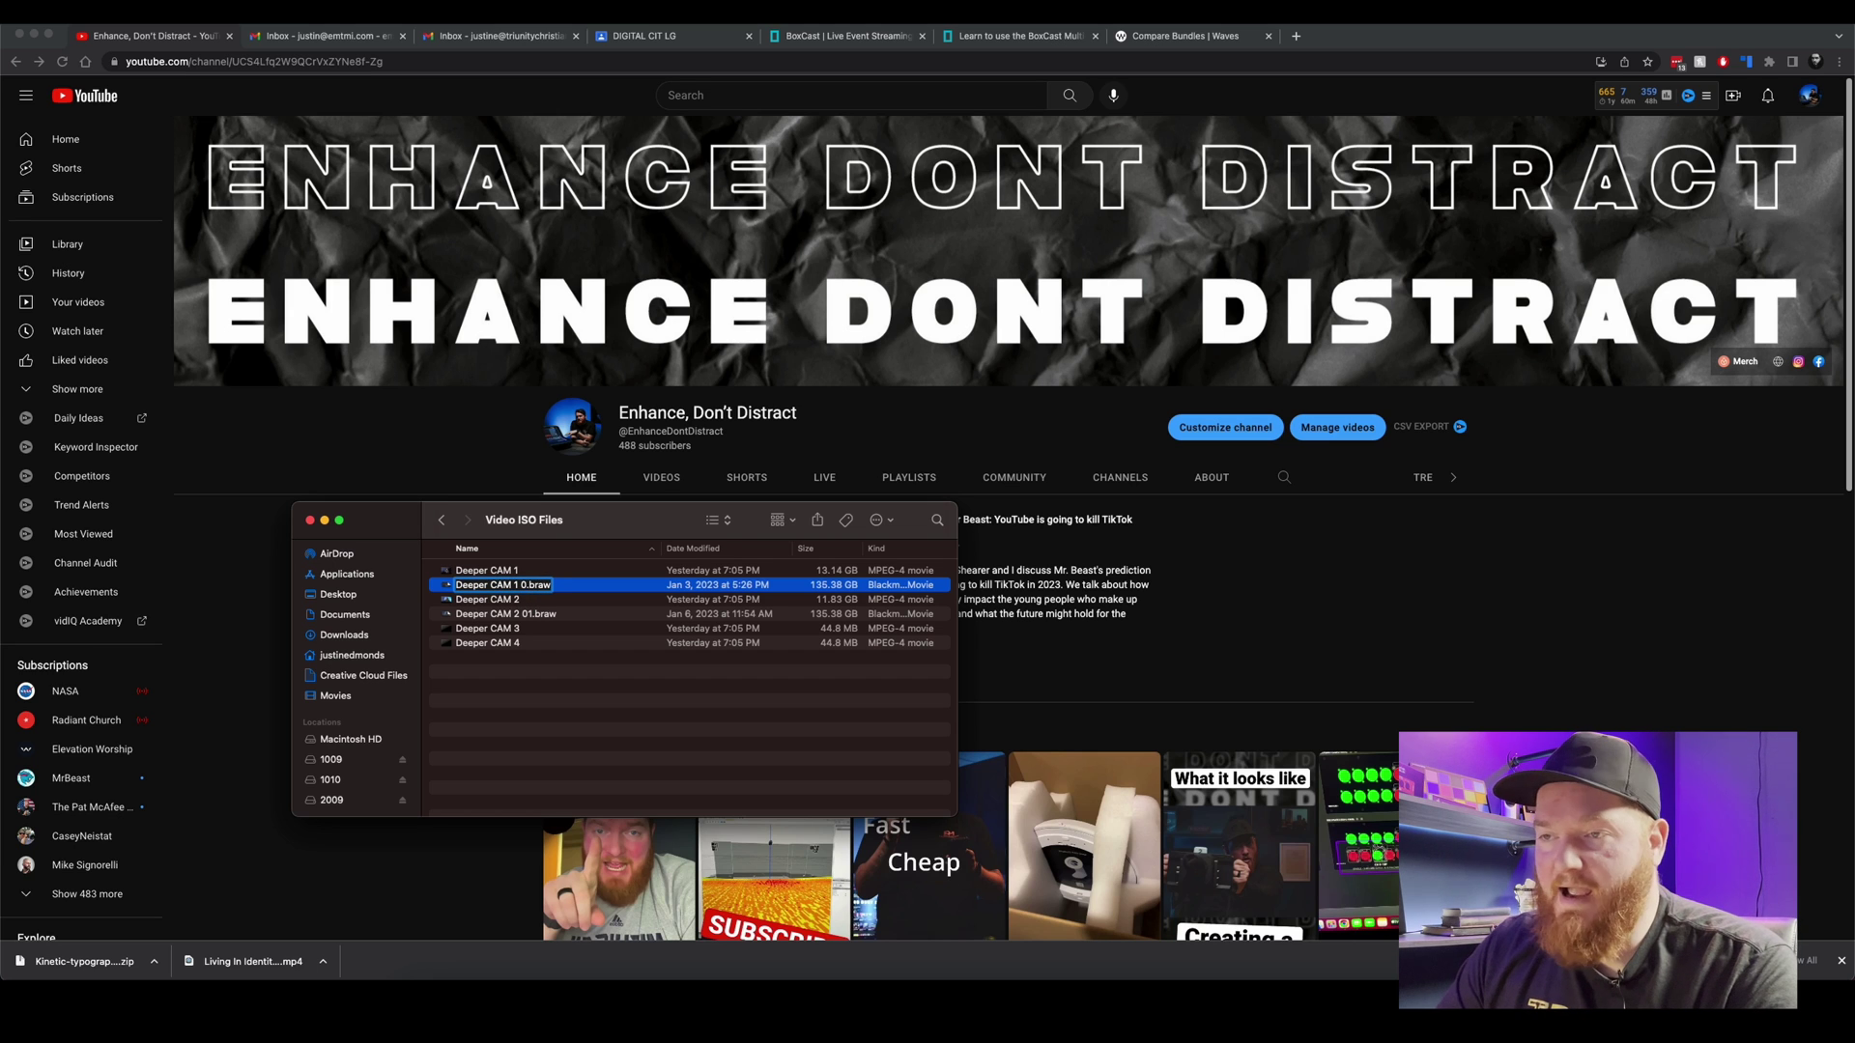
pyautogui.press('BackSpace')
pyautogui.press('BackSpace')
pyautogui.press('Return')
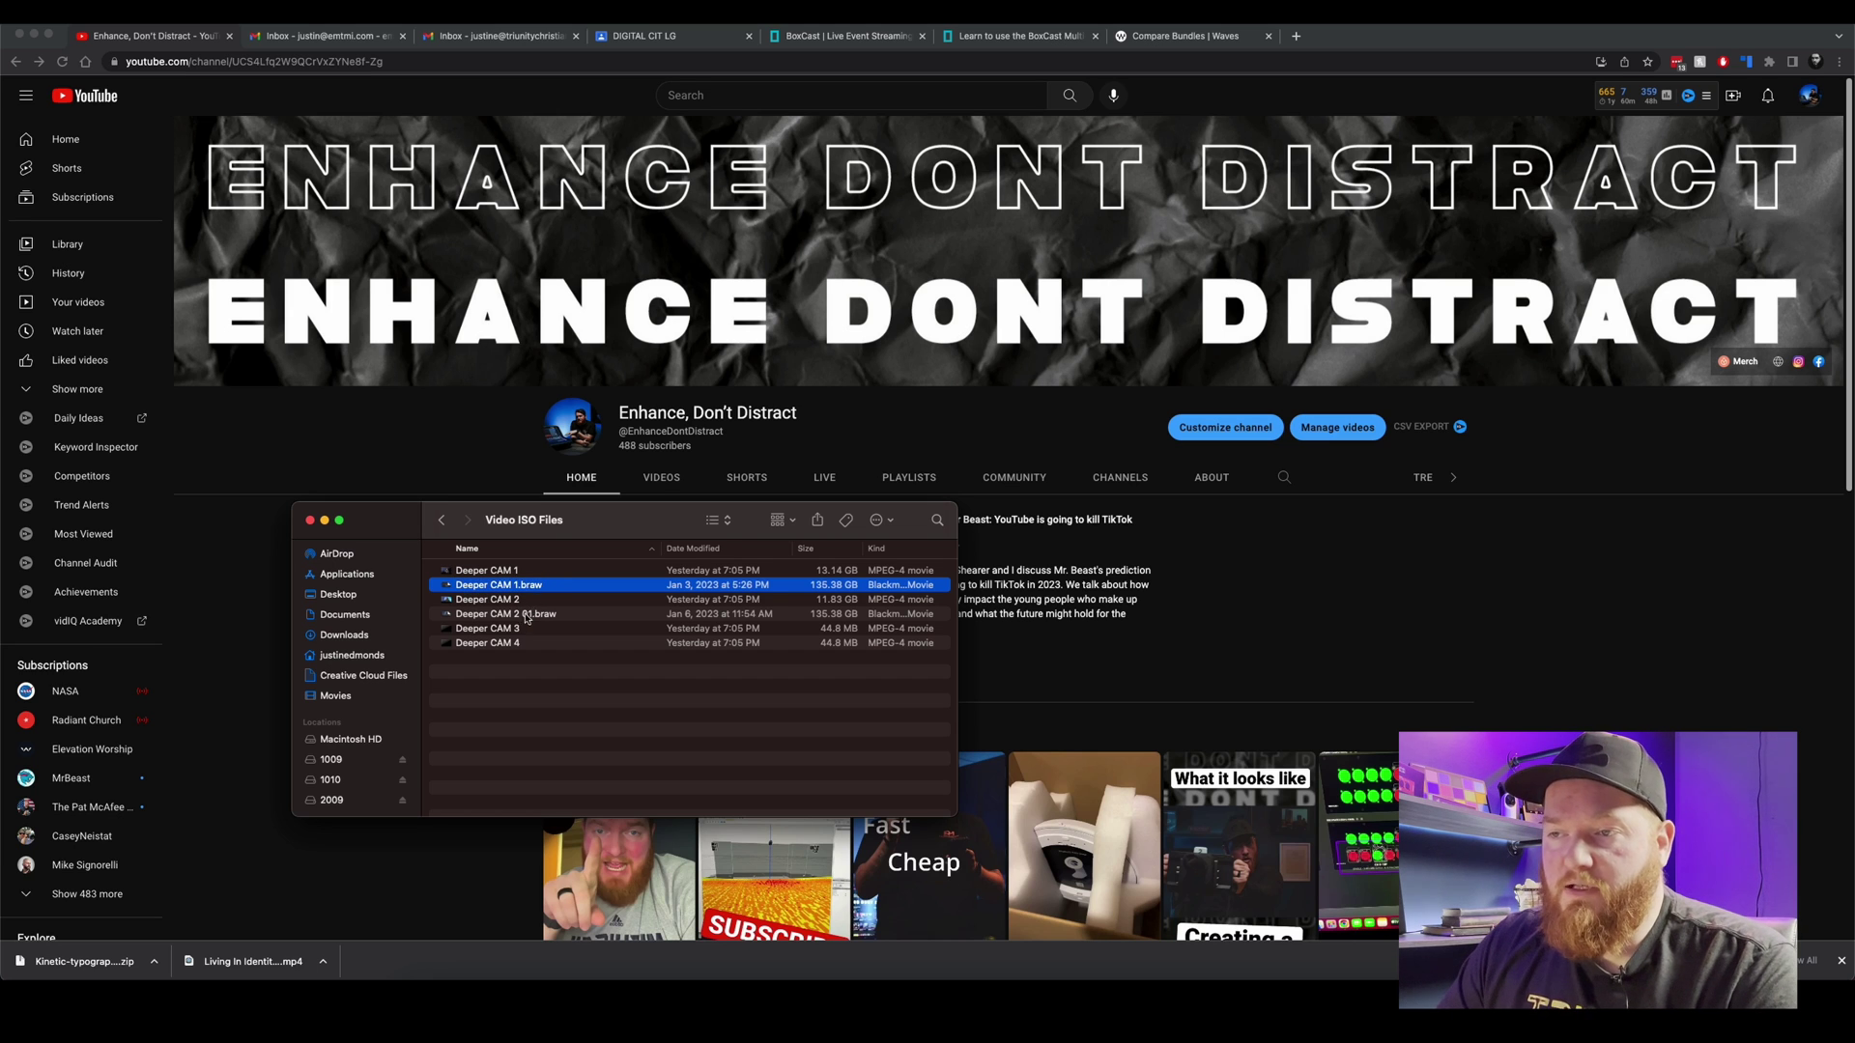
# Step: Rename Deeper CAM 2 01.braw to Deeper CAM 2.braw and return to the Deeper folder
pyautogui.click(525, 617)
pyautogui.click(527, 615)
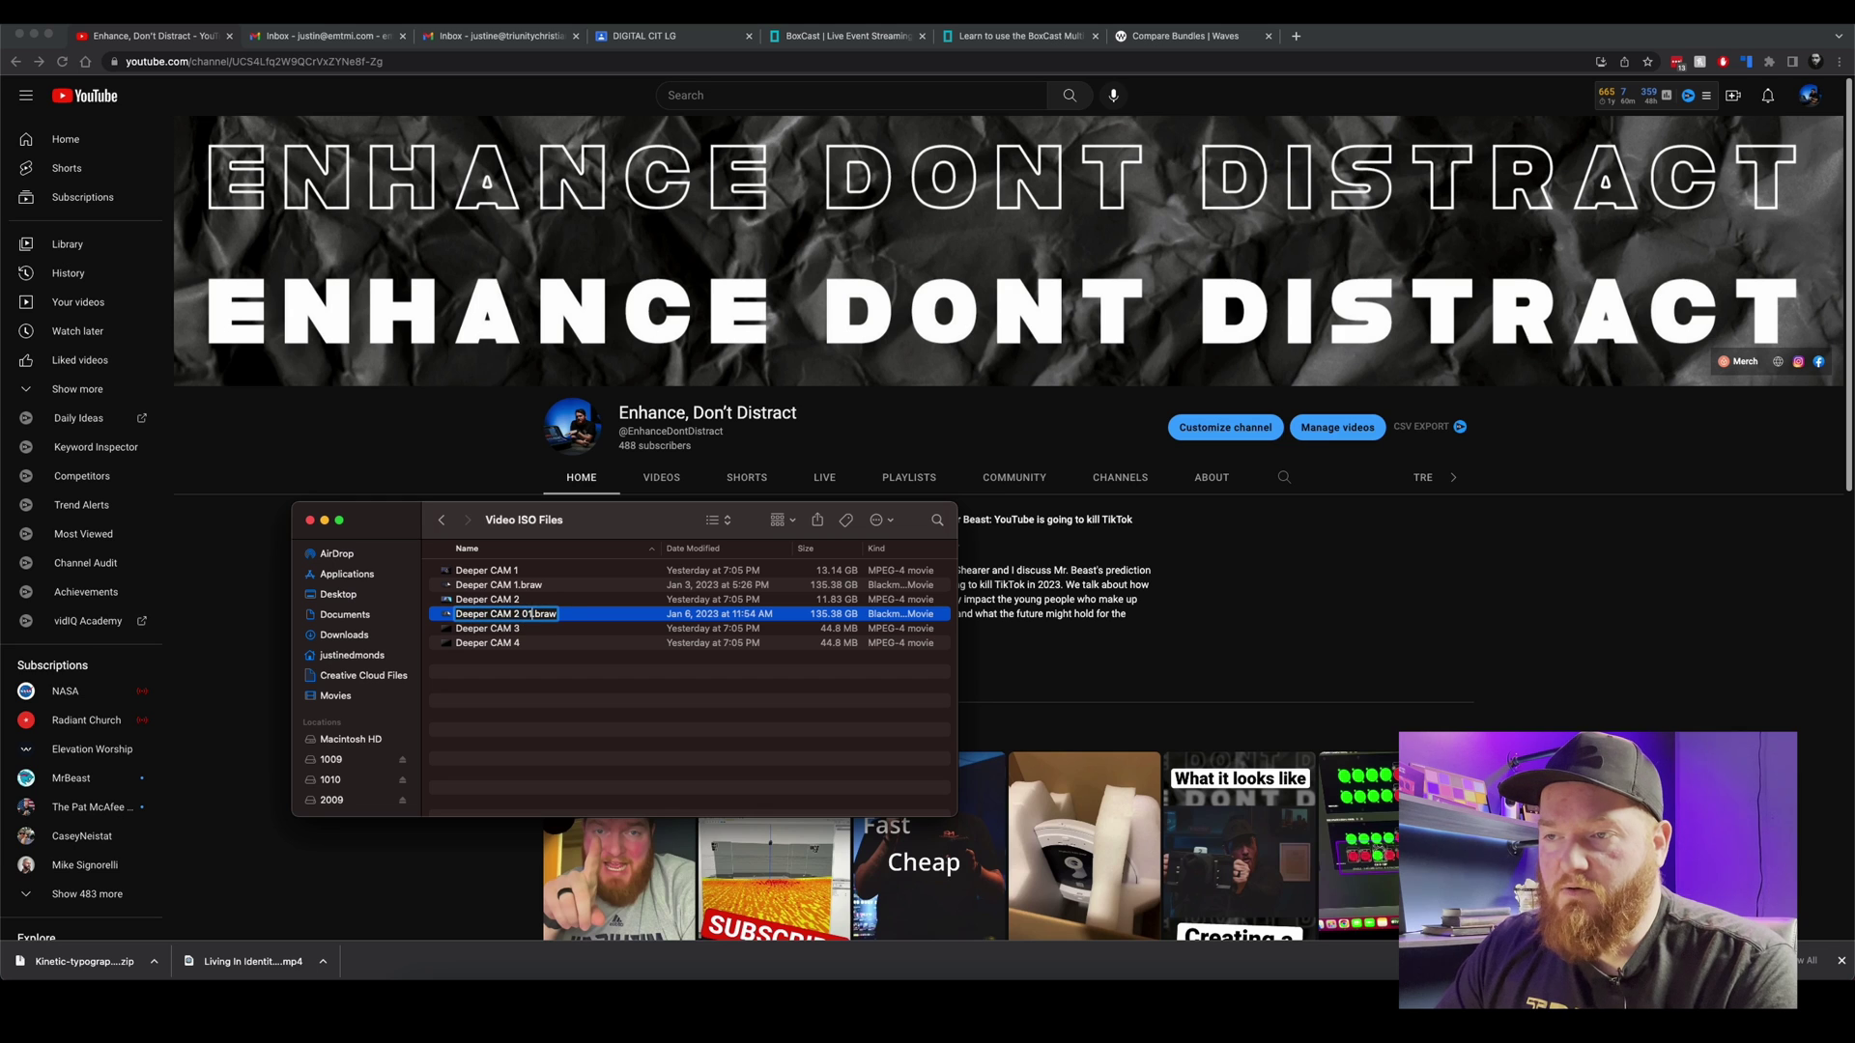
pyautogui.press('BackSpace')
pyautogui.press('BackSpace')
pyautogui.press('BackSpace')
pyautogui.press('Return')
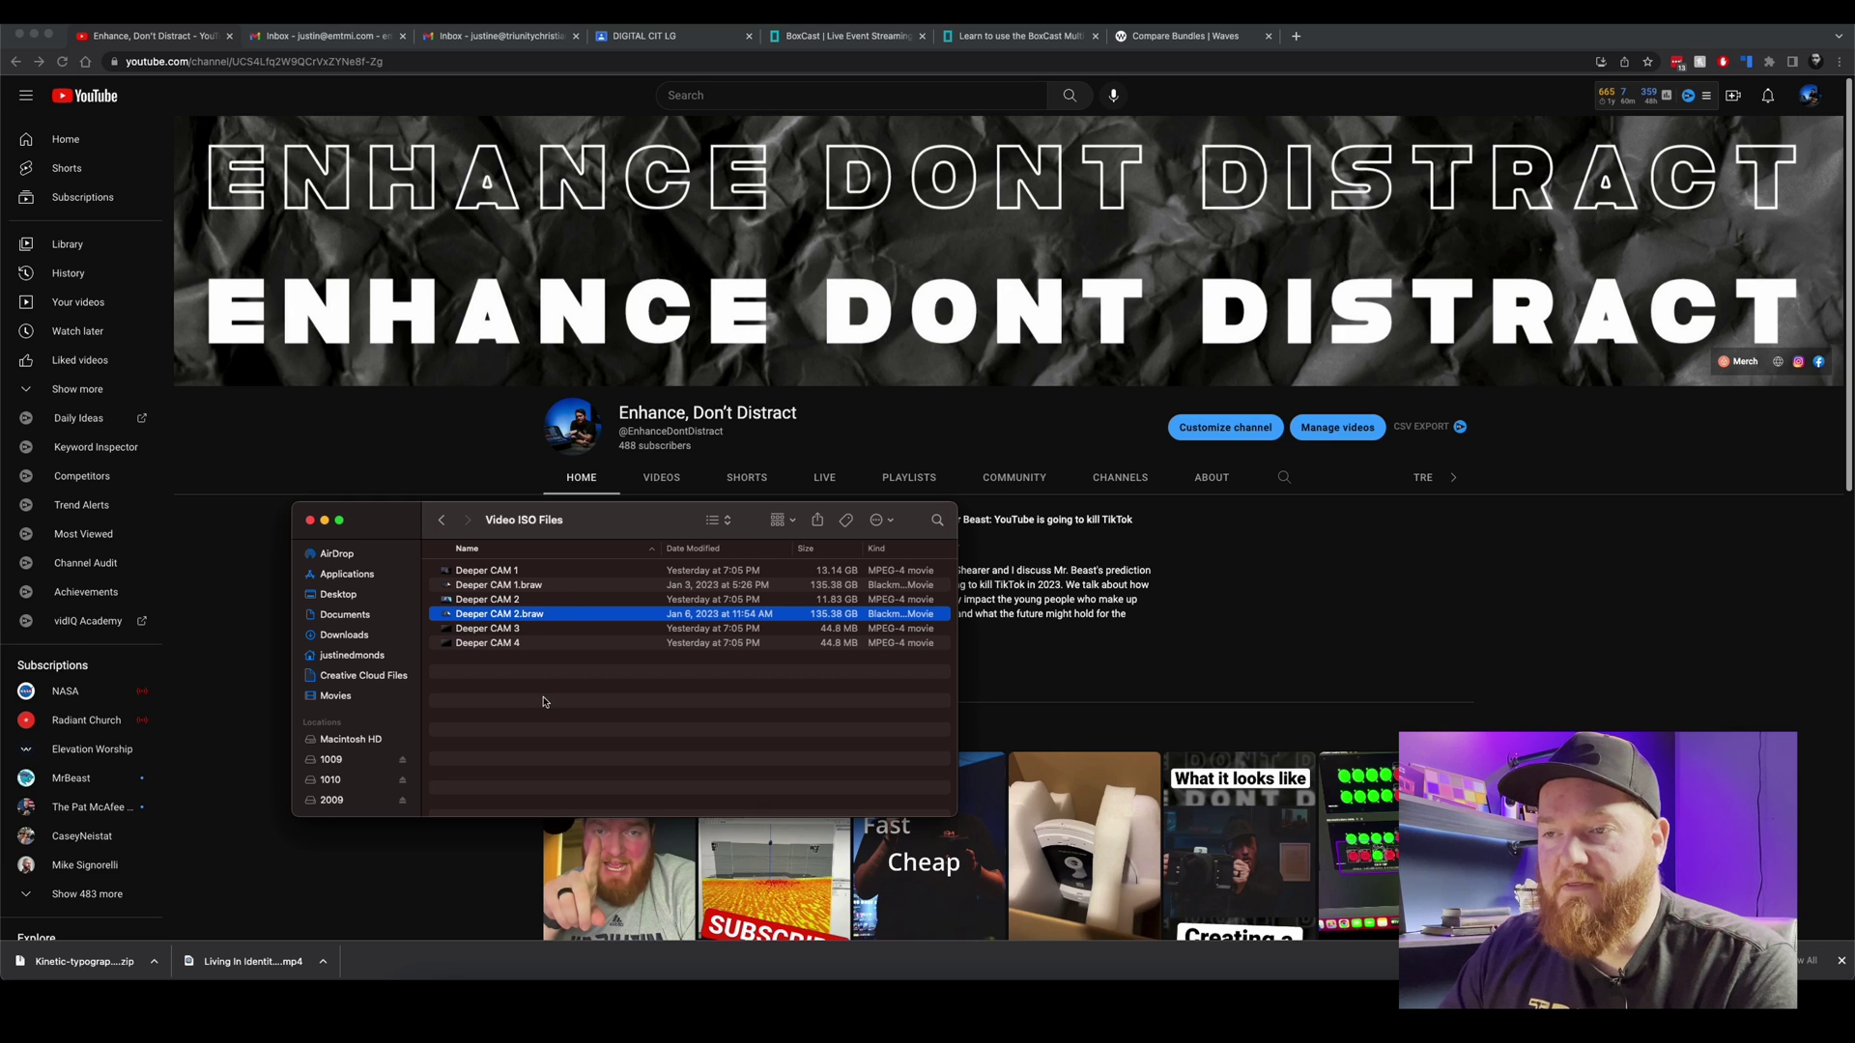
pyautogui.click(544, 703)
pyautogui.click(441, 520)
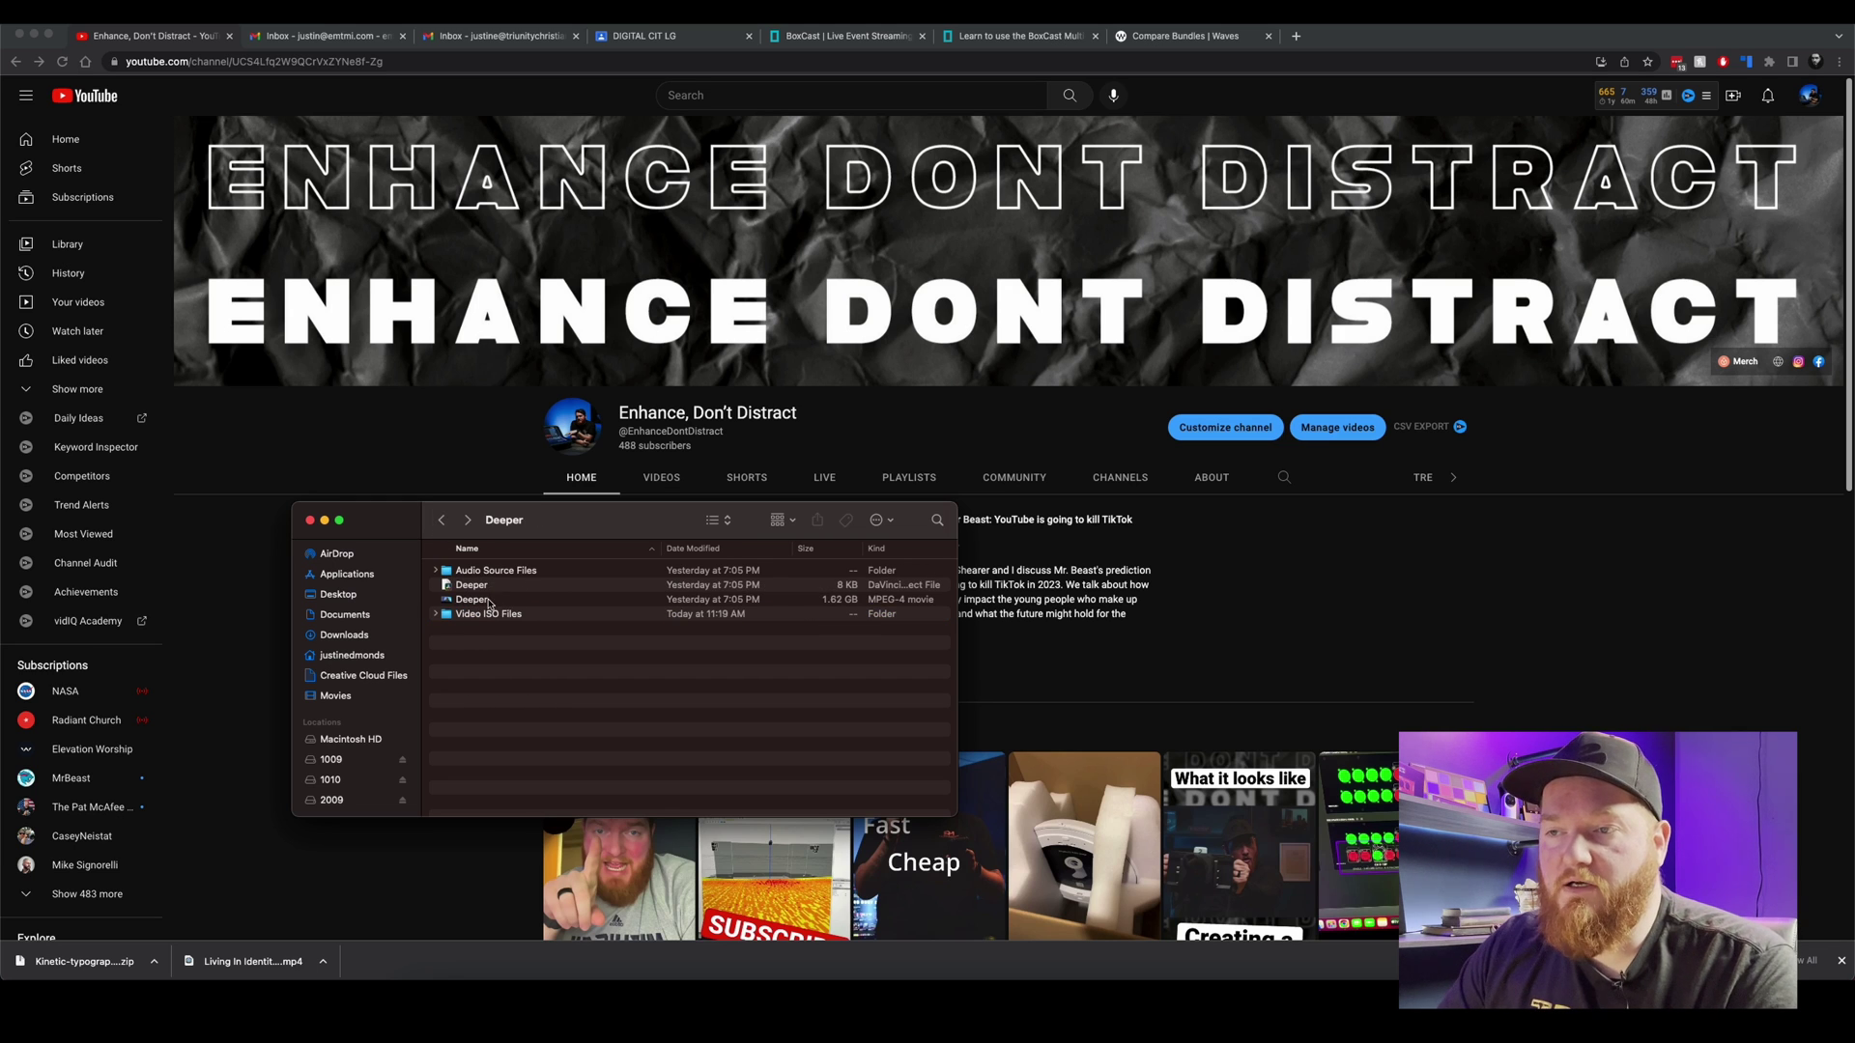
# Step: Open the Deeper DaVinci Resolve project file from Finder with Cmd+O
pyautogui.click(470, 586)
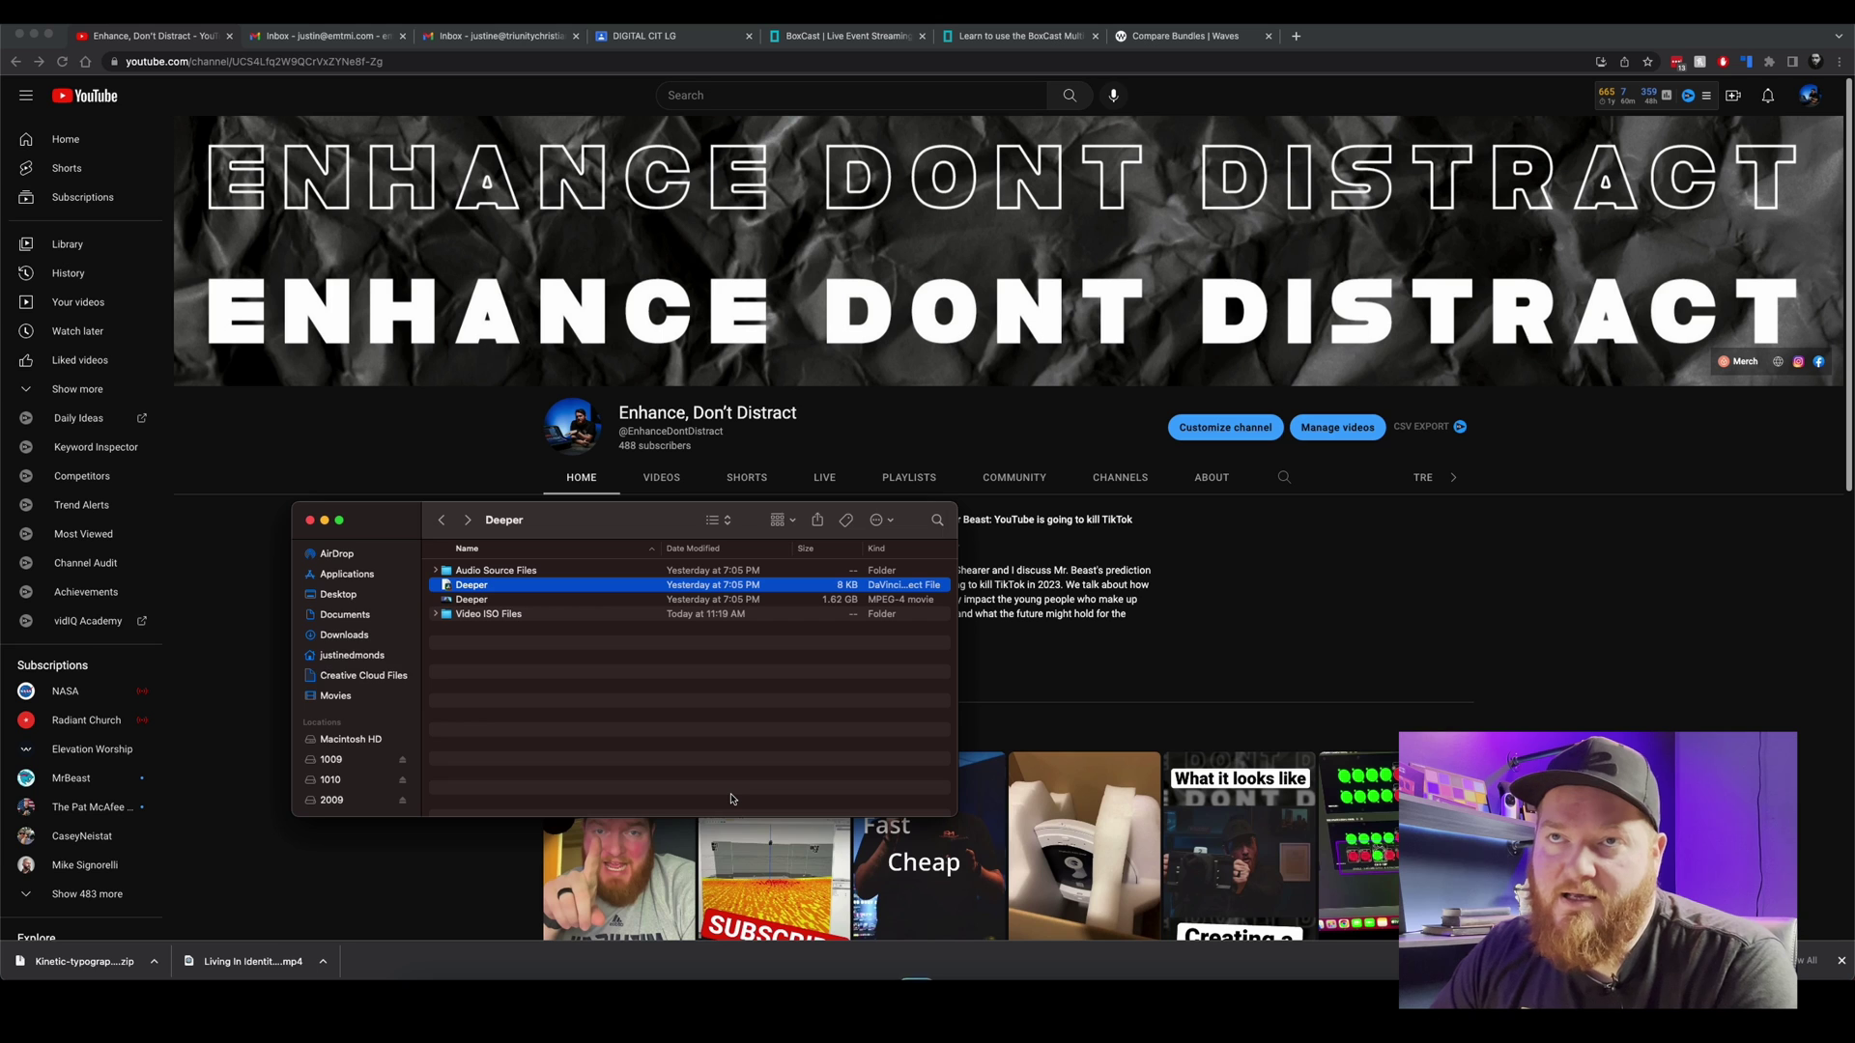
pyautogui.press('super+o')
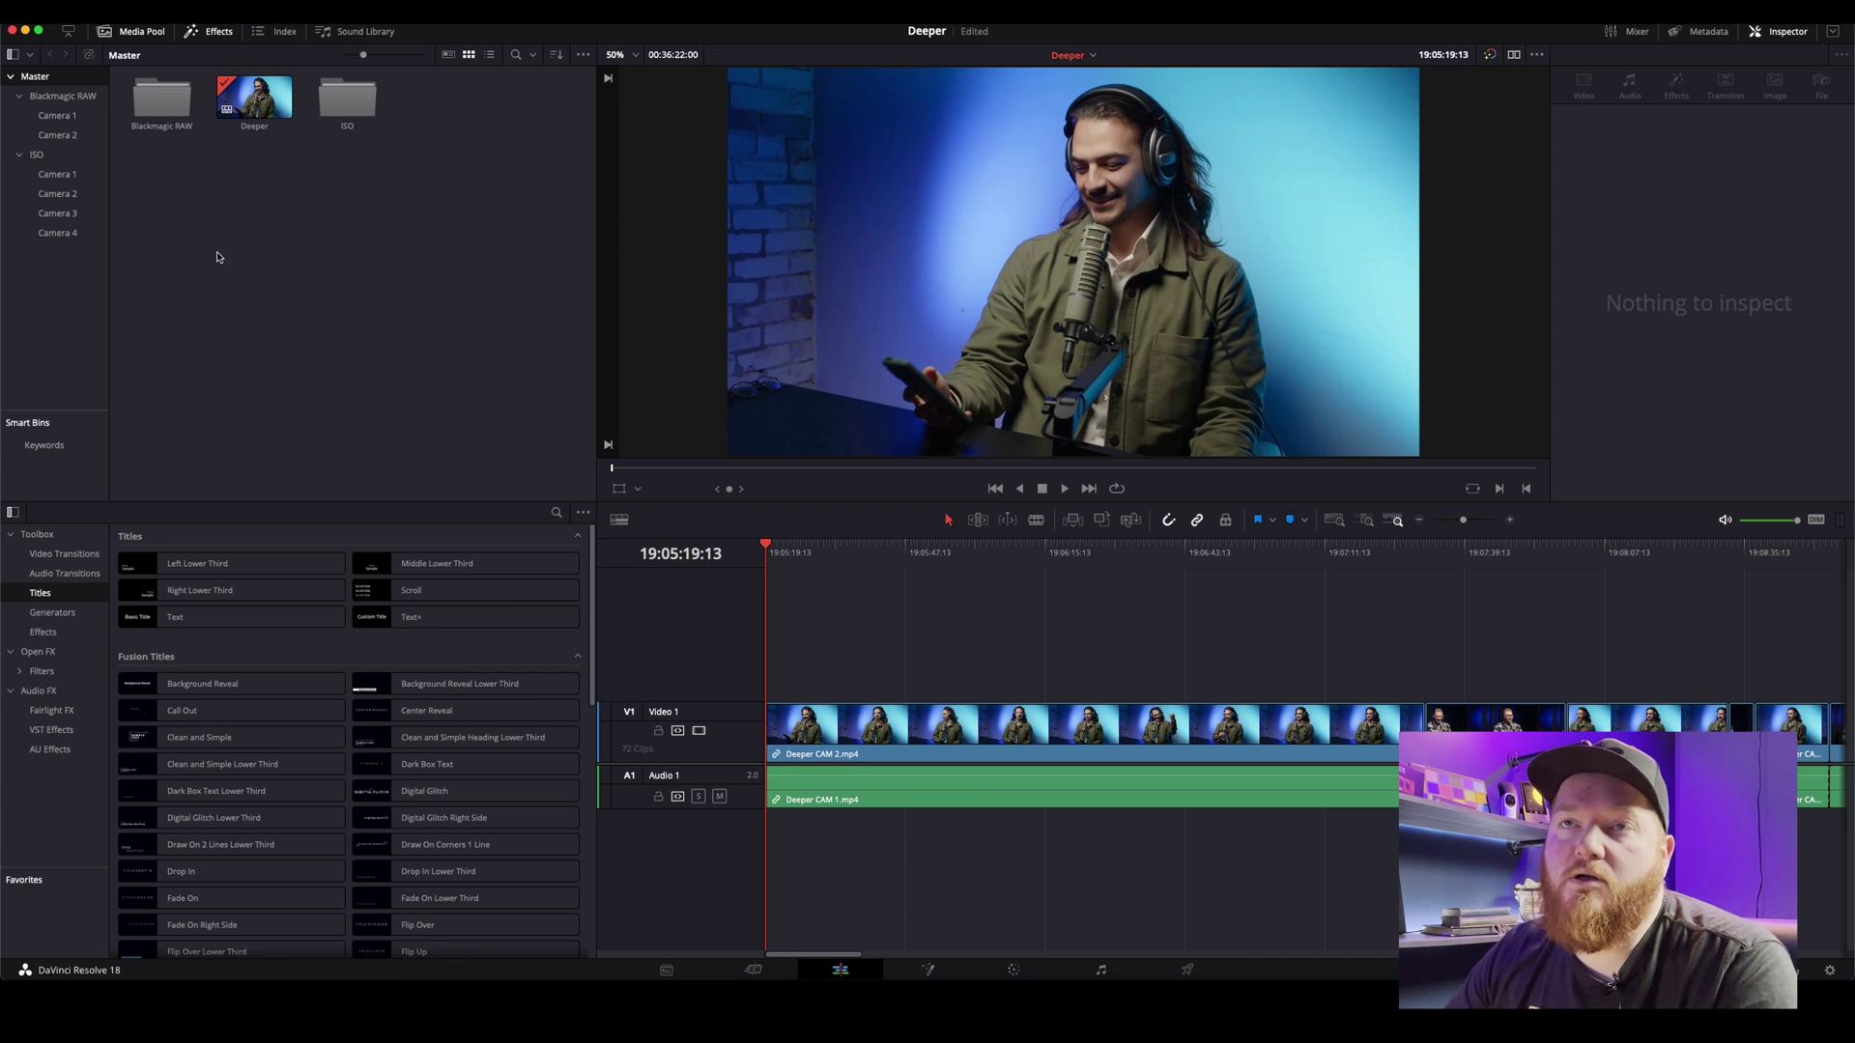
# Step: Open the Blackmagic RAW bin and its Camera 1 folder, then return to the bin
pyautogui.doubleClick(168, 106)
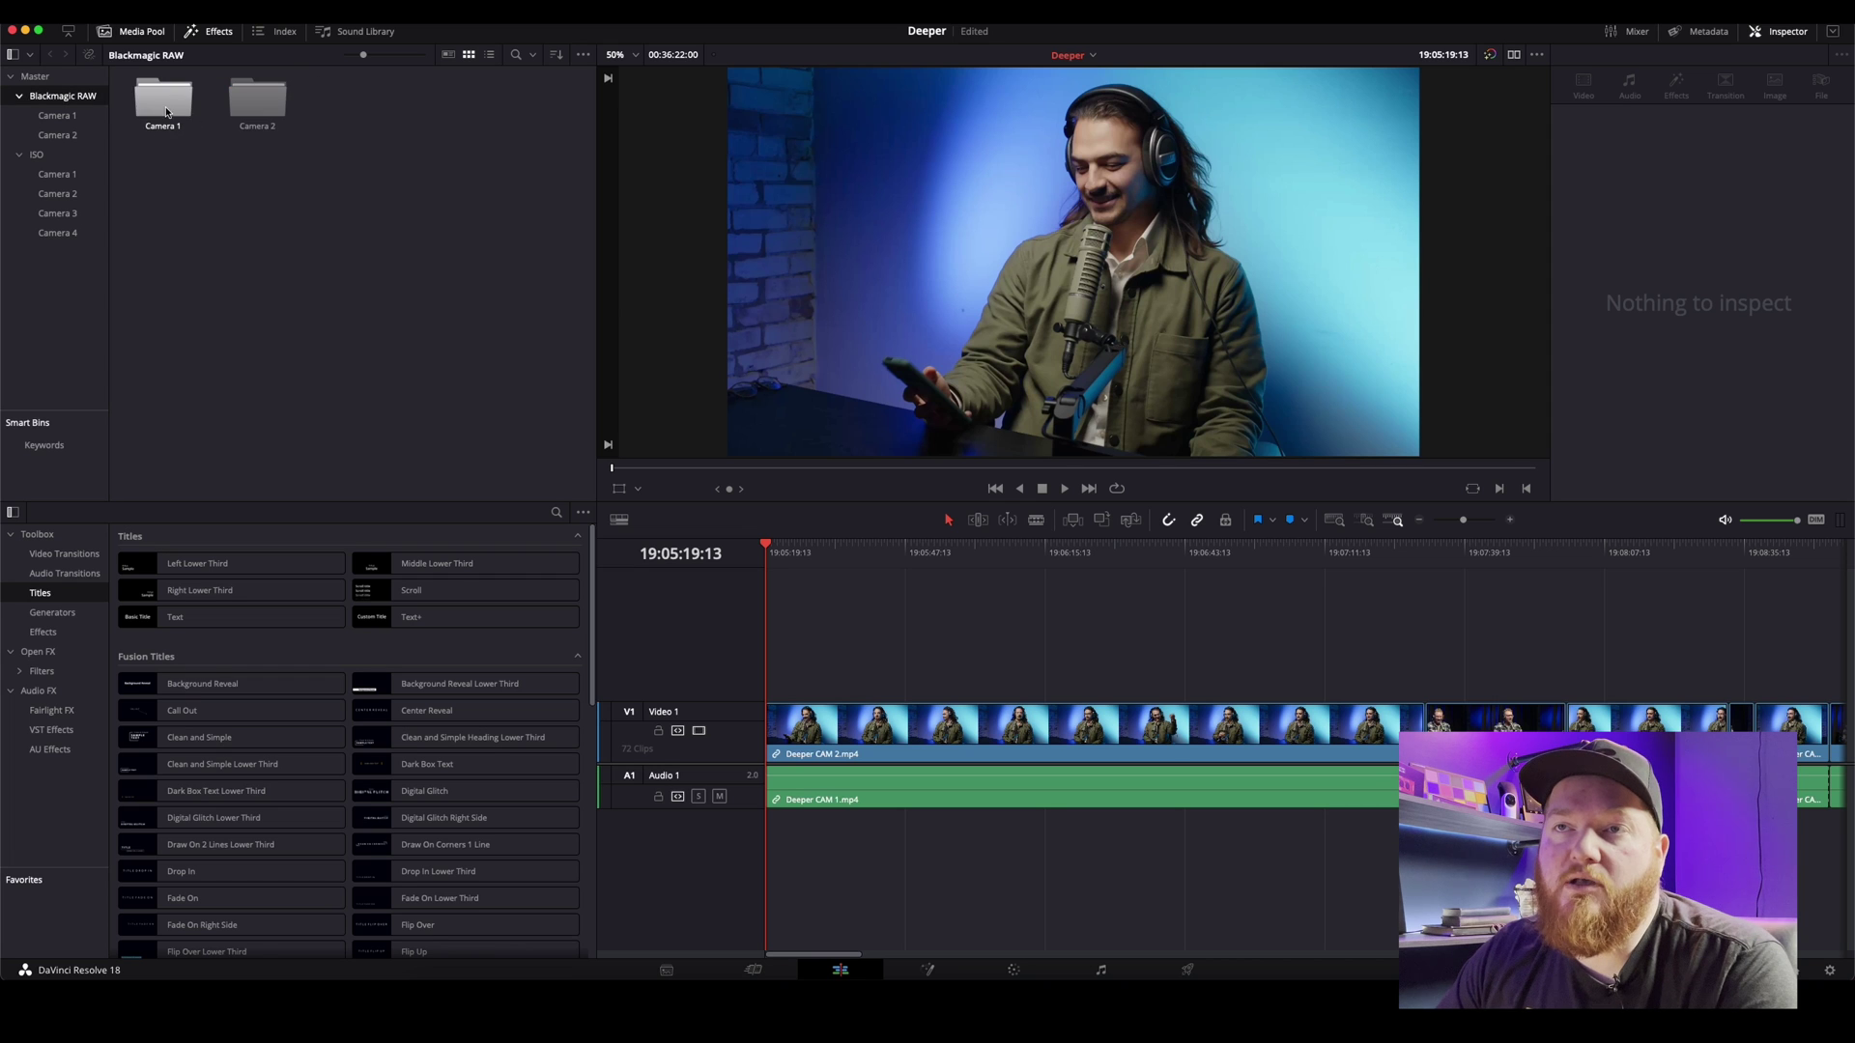
pyautogui.doubleClick(166, 104)
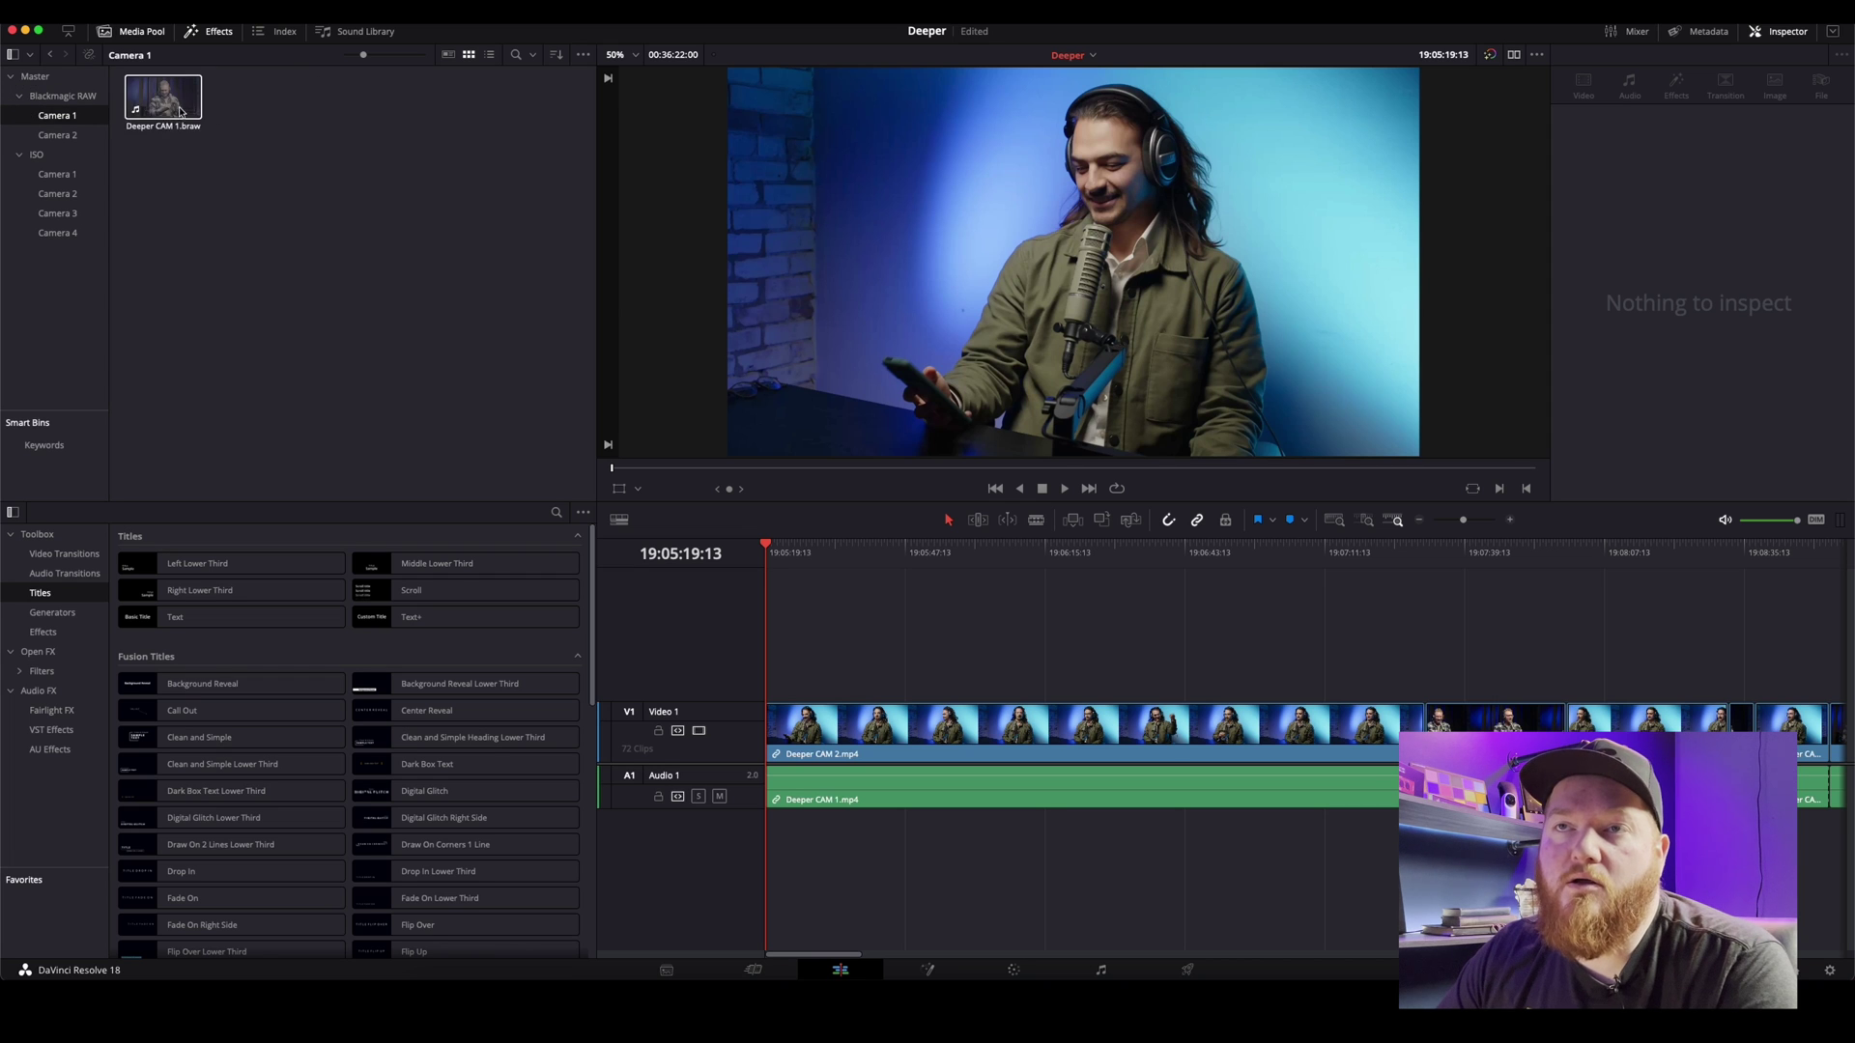
pyautogui.click(50, 55)
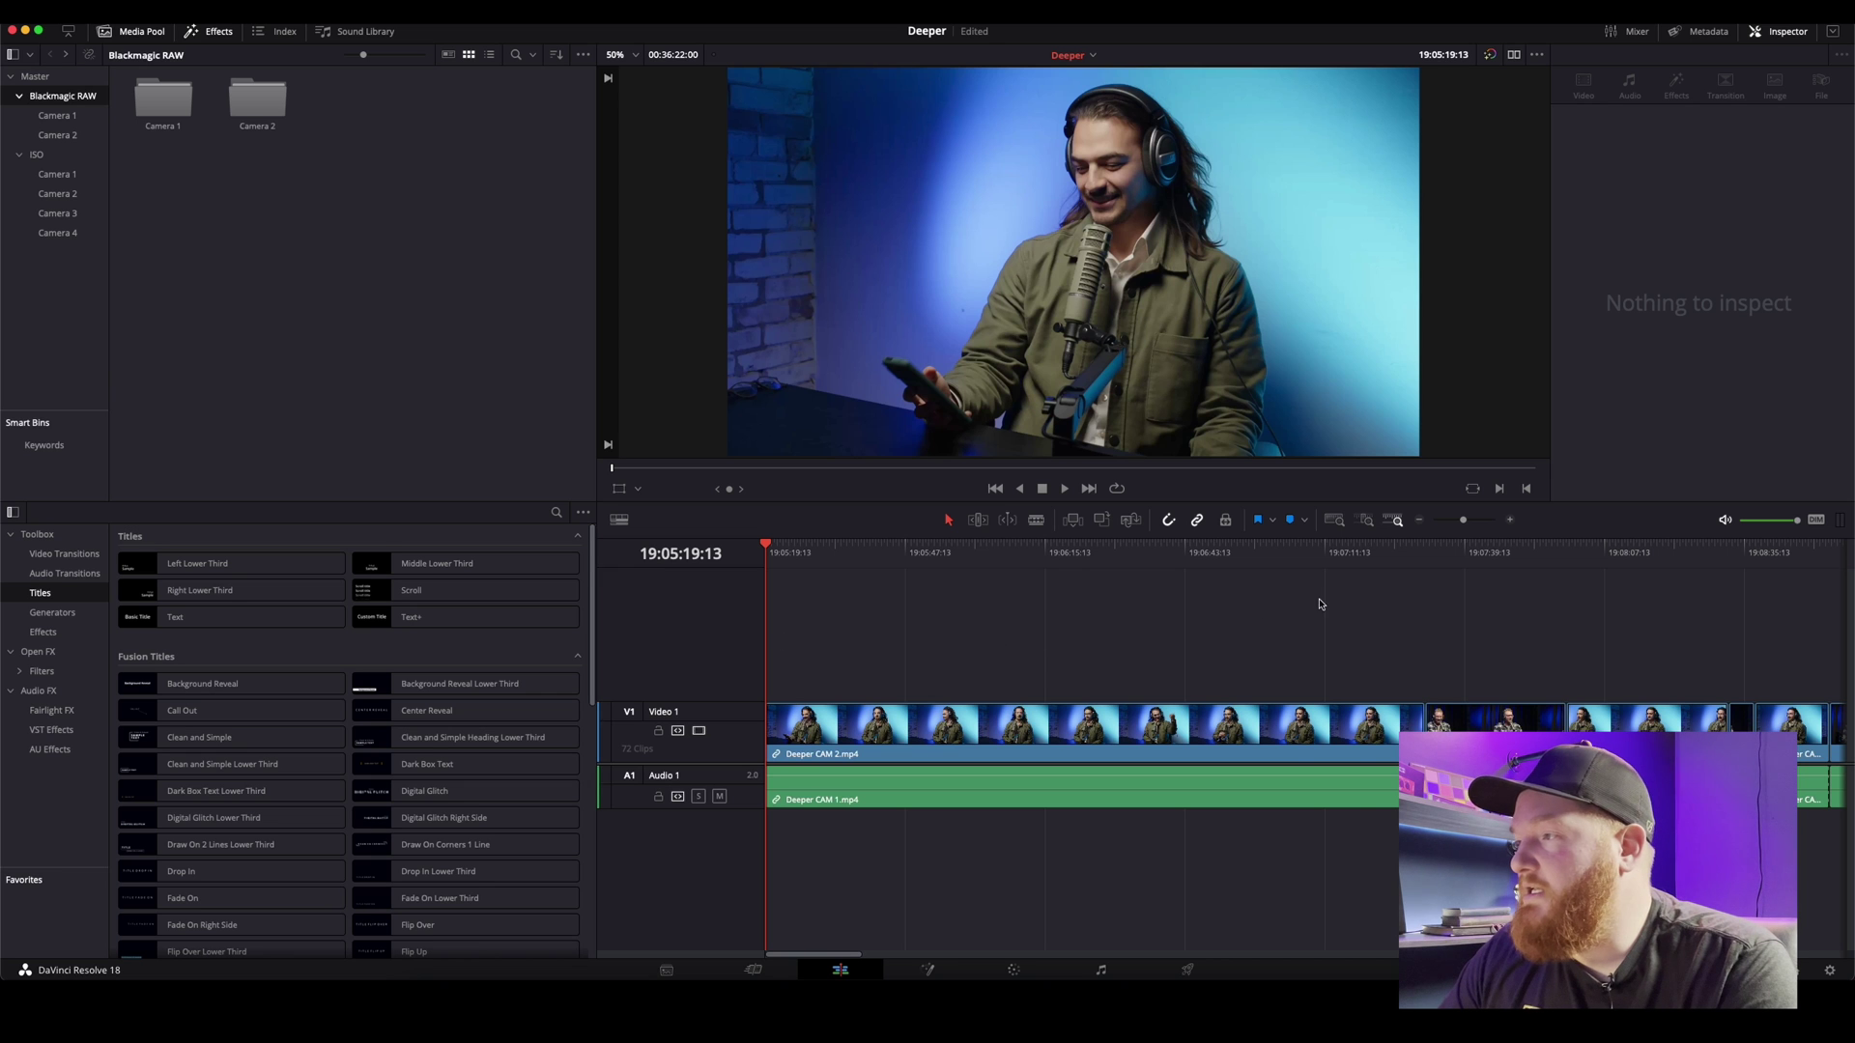
# Step: Zoom the timeline out and scrub through the alternating CAM 1 and CAM 2 shots
pyautogui.click(1417, 522)
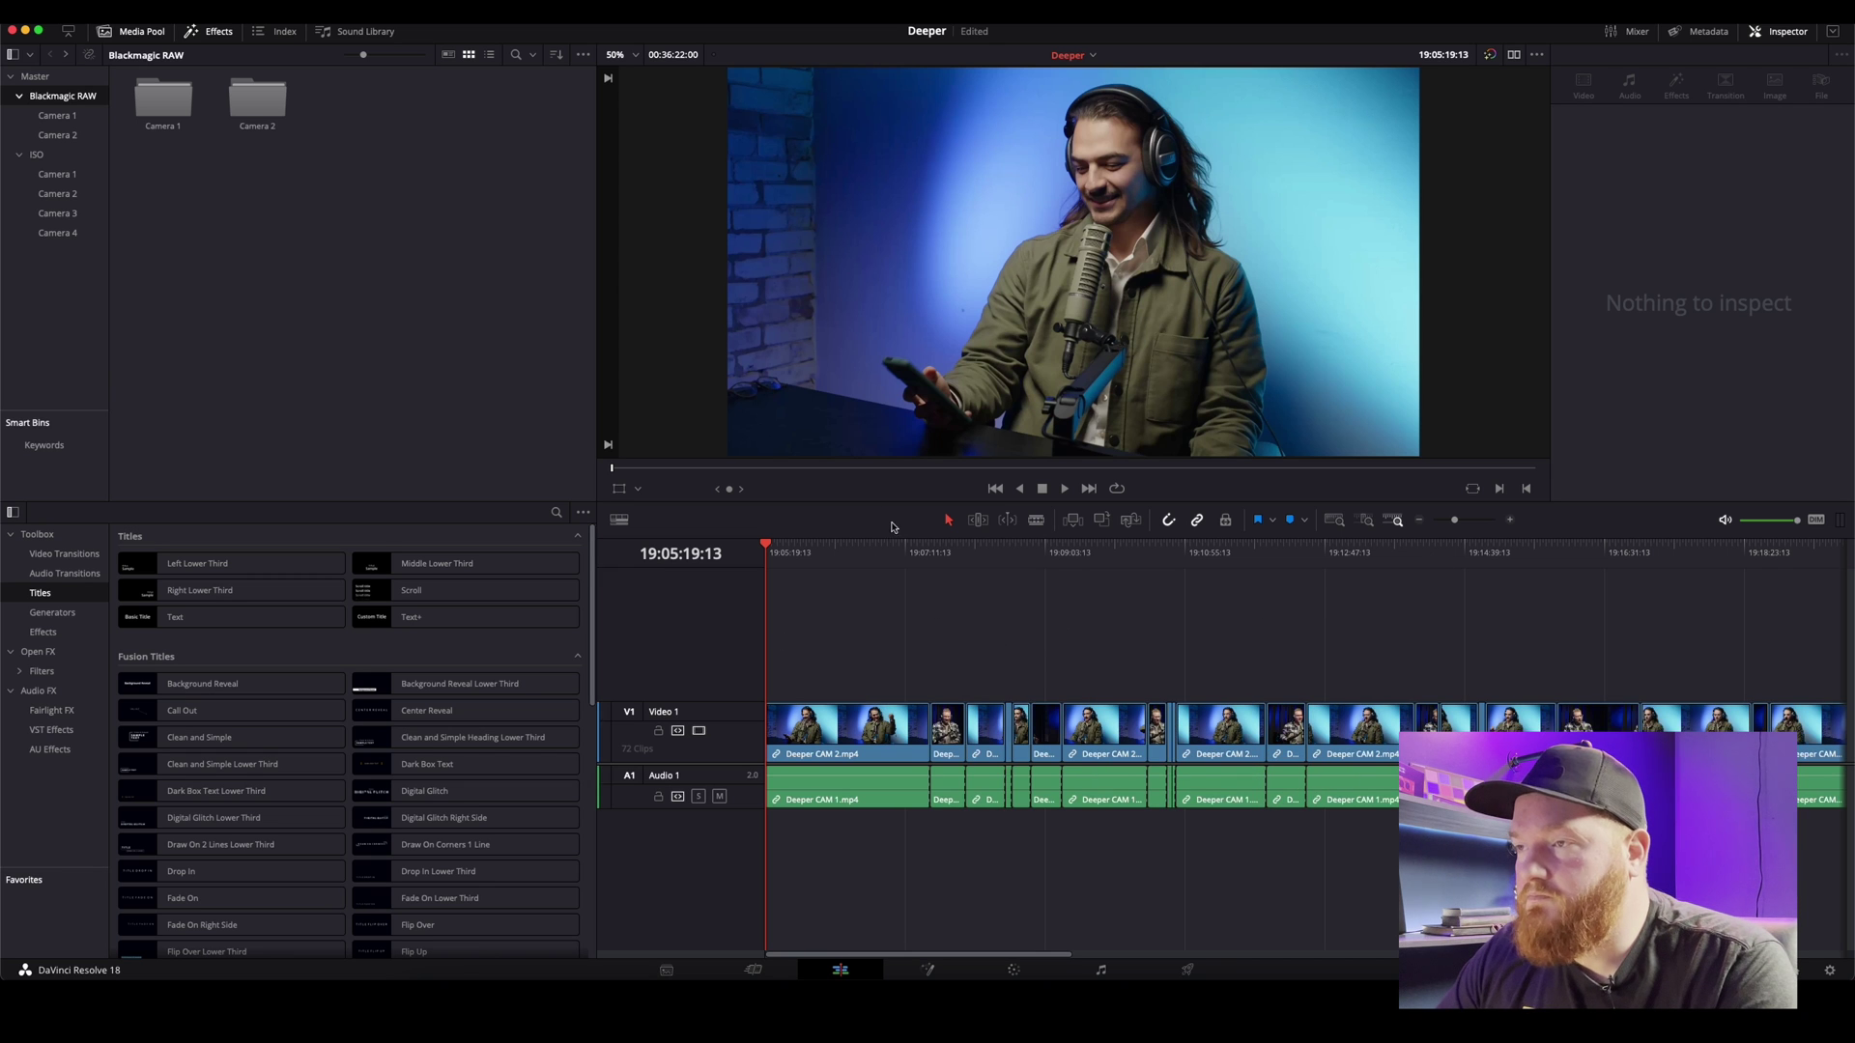
pyautogui.moveTo(811, 560); pyautogui.dragTo(932, 570)
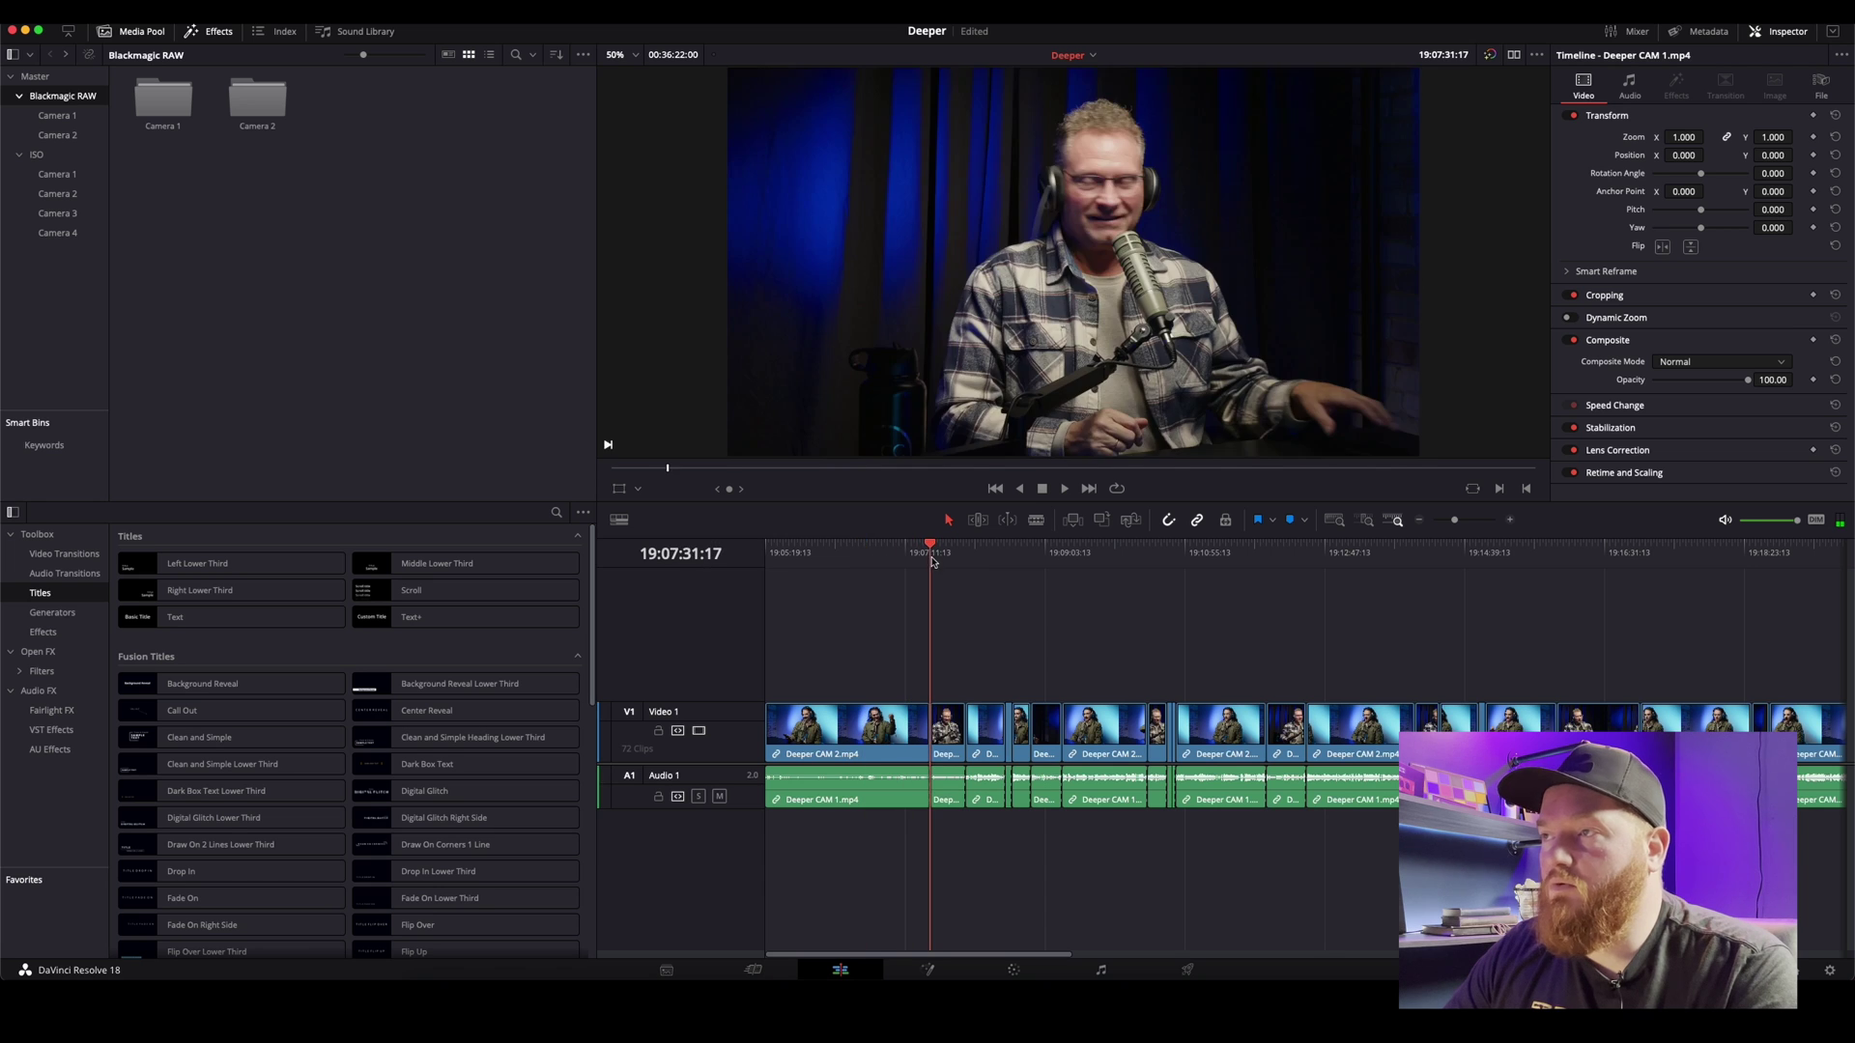
pyautogui.moveTo(933, 561); pyautogui.dragTo(1334, 579)
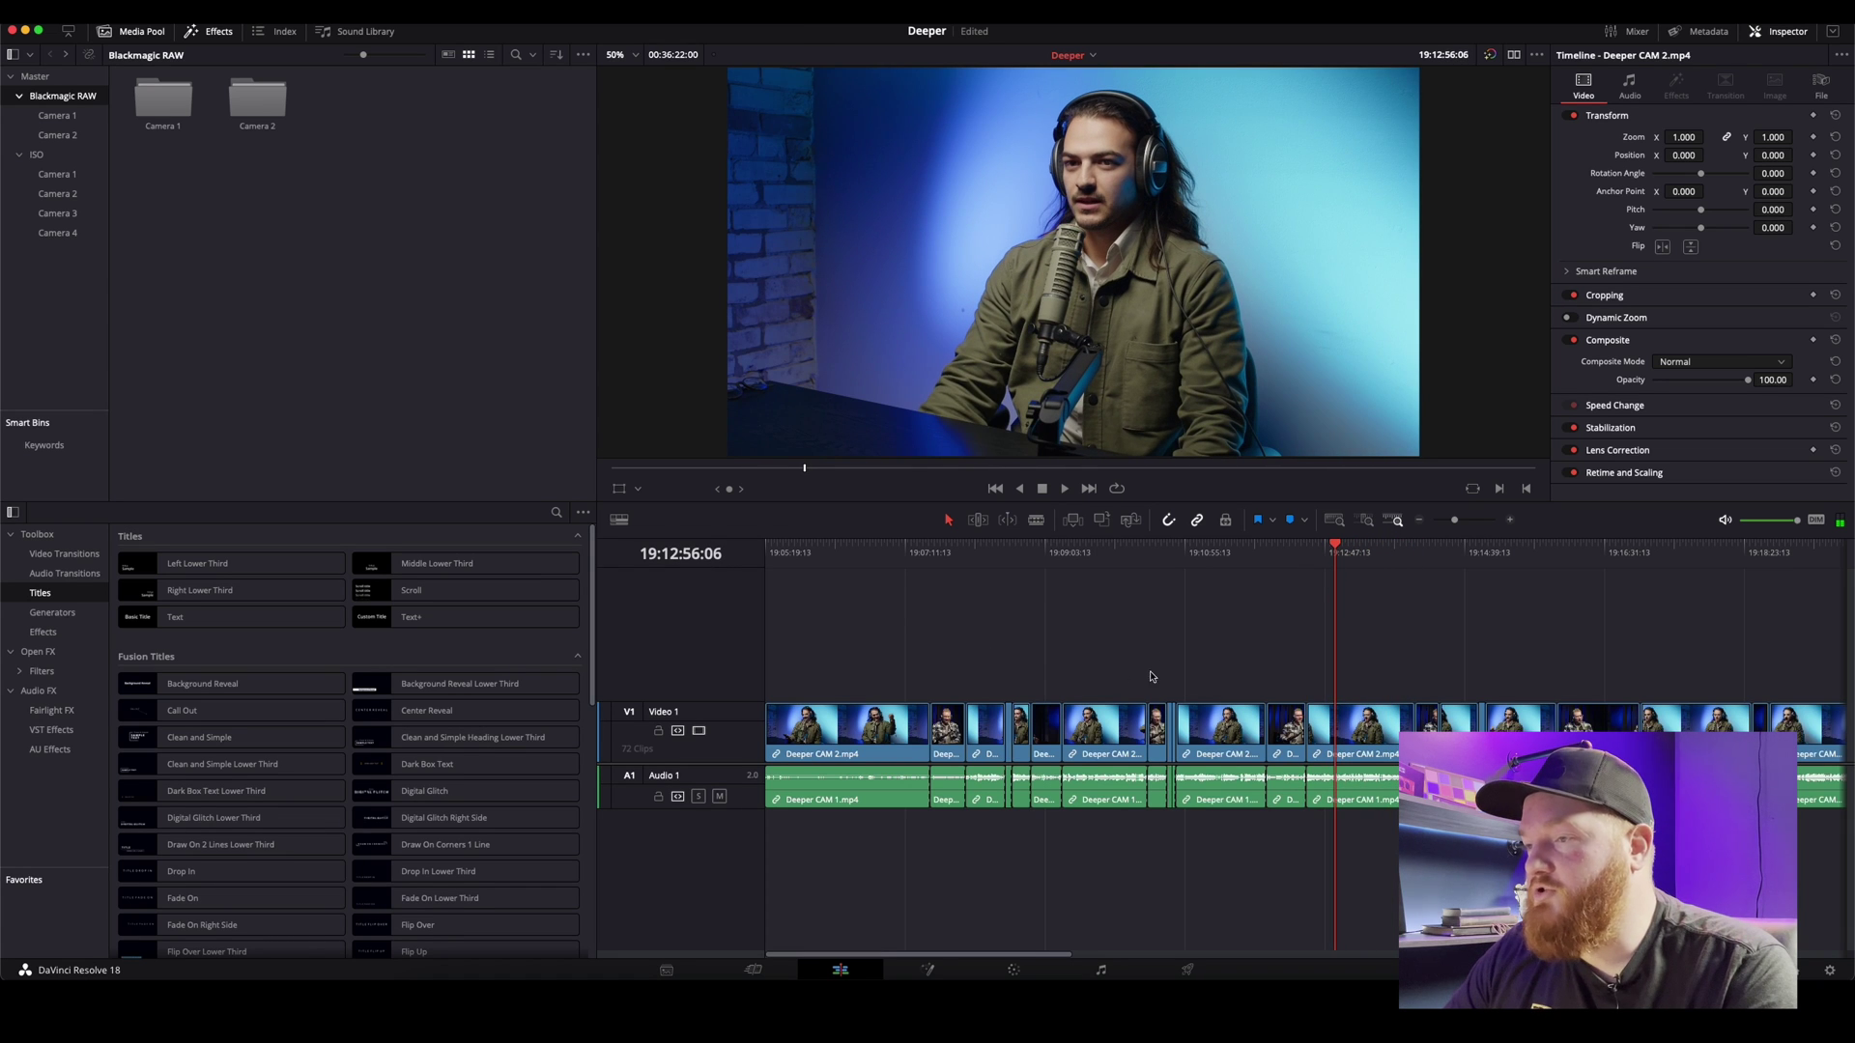
pyautogui.click(828, 568)
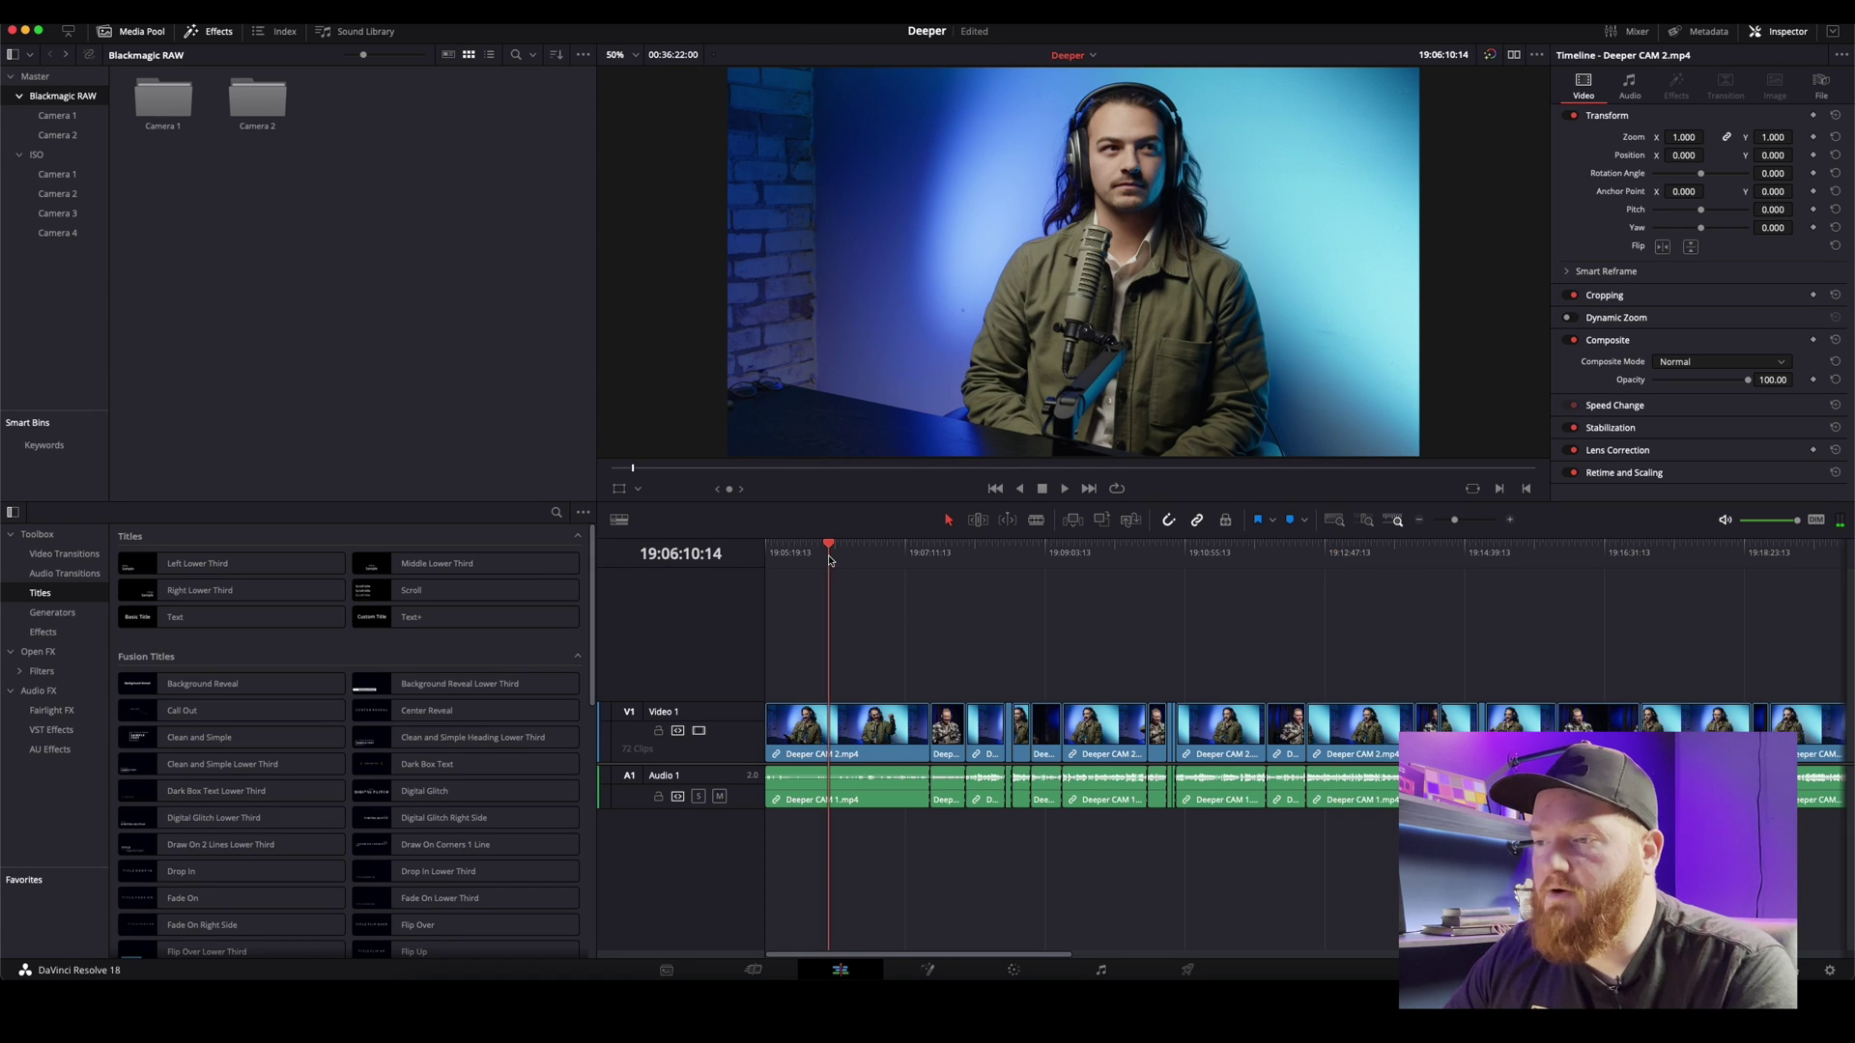
# Step: Switch to the Cut page and set the timeline resolution to Ultra HD
pyautogui.click(754, 971)
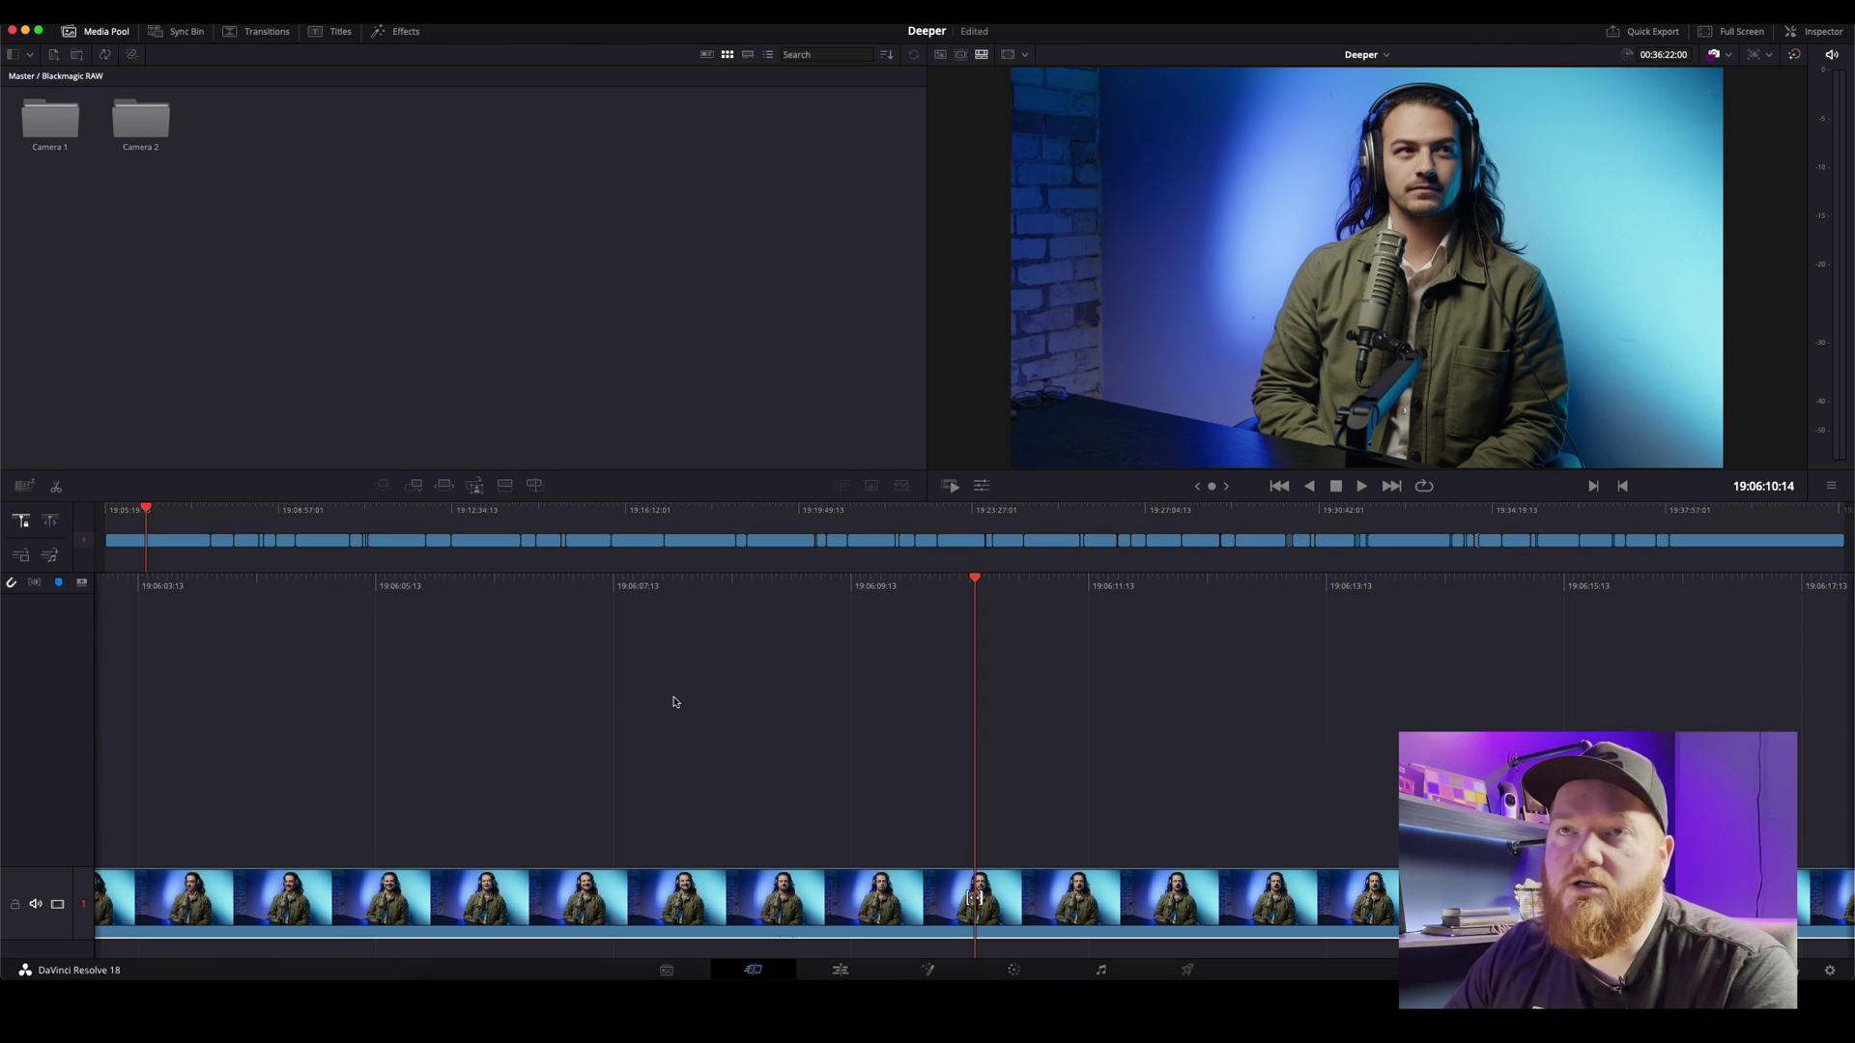
pyautogui.click(1759, 64)
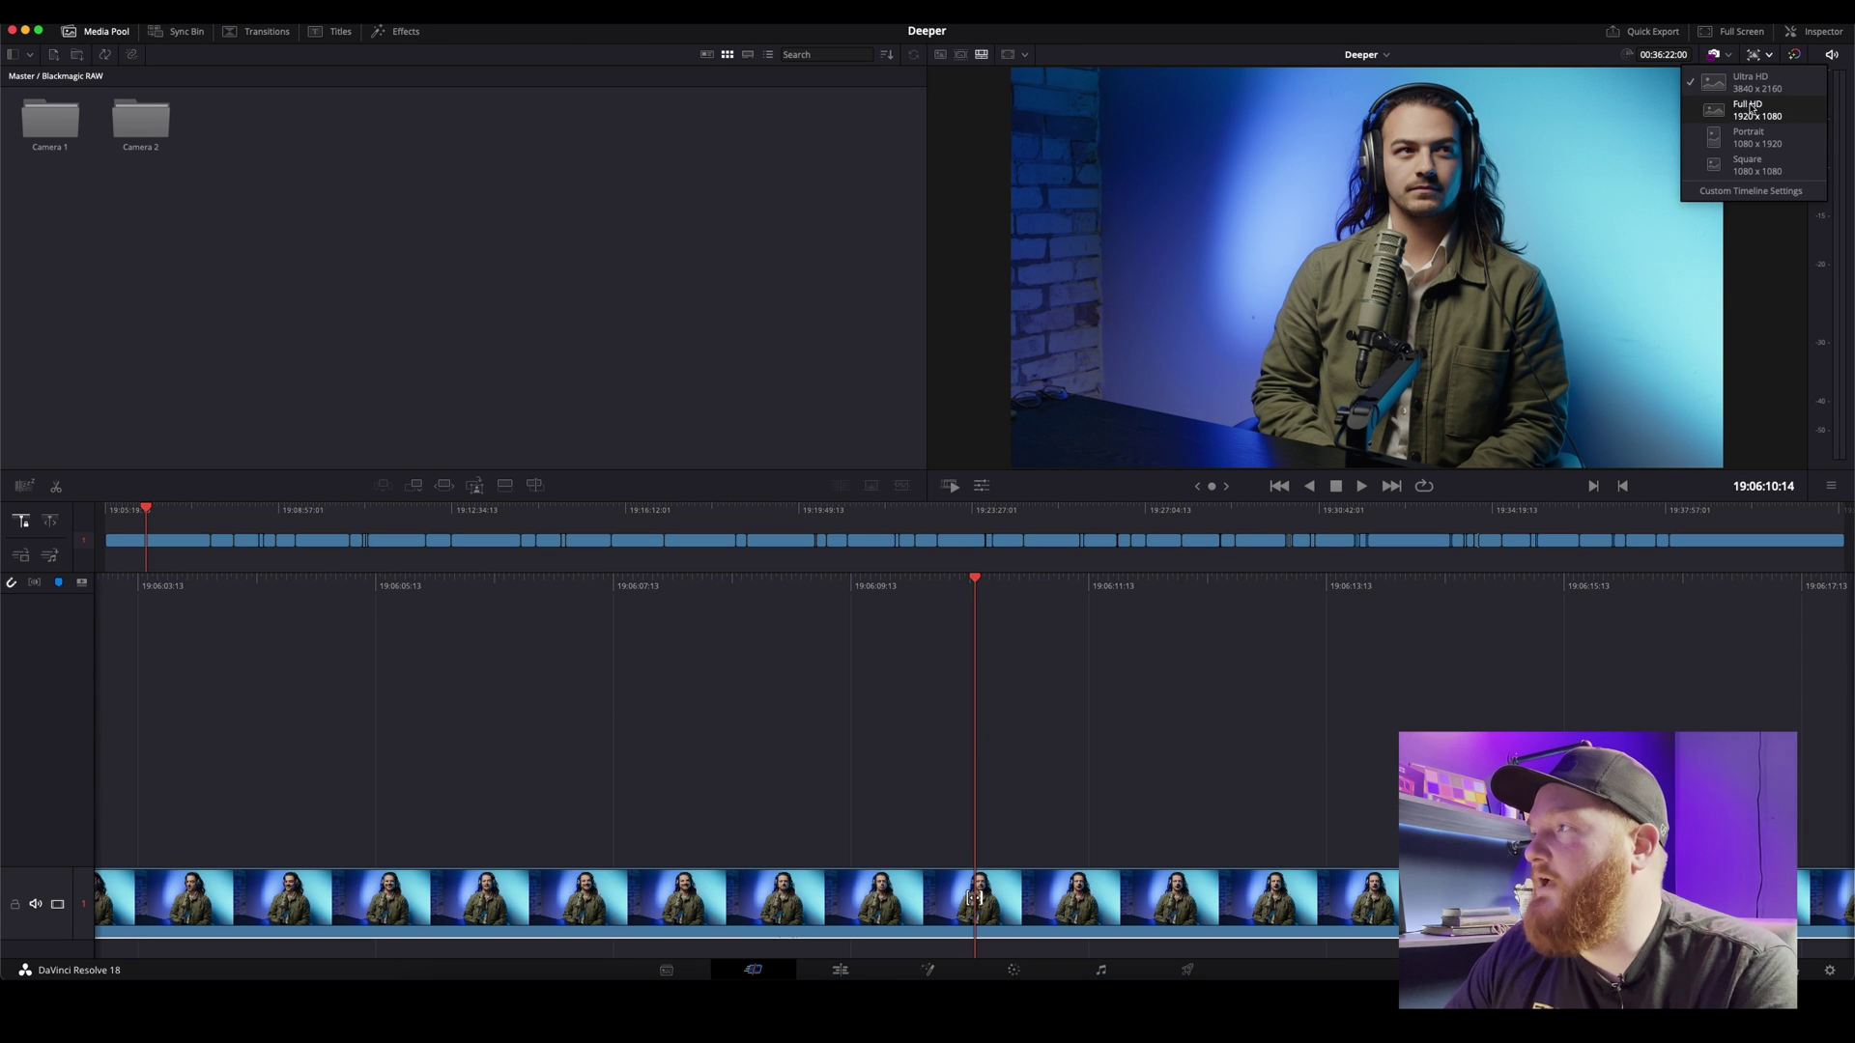
pyautogui.click(1758, 65)
pyautogui.click(1756, 66)
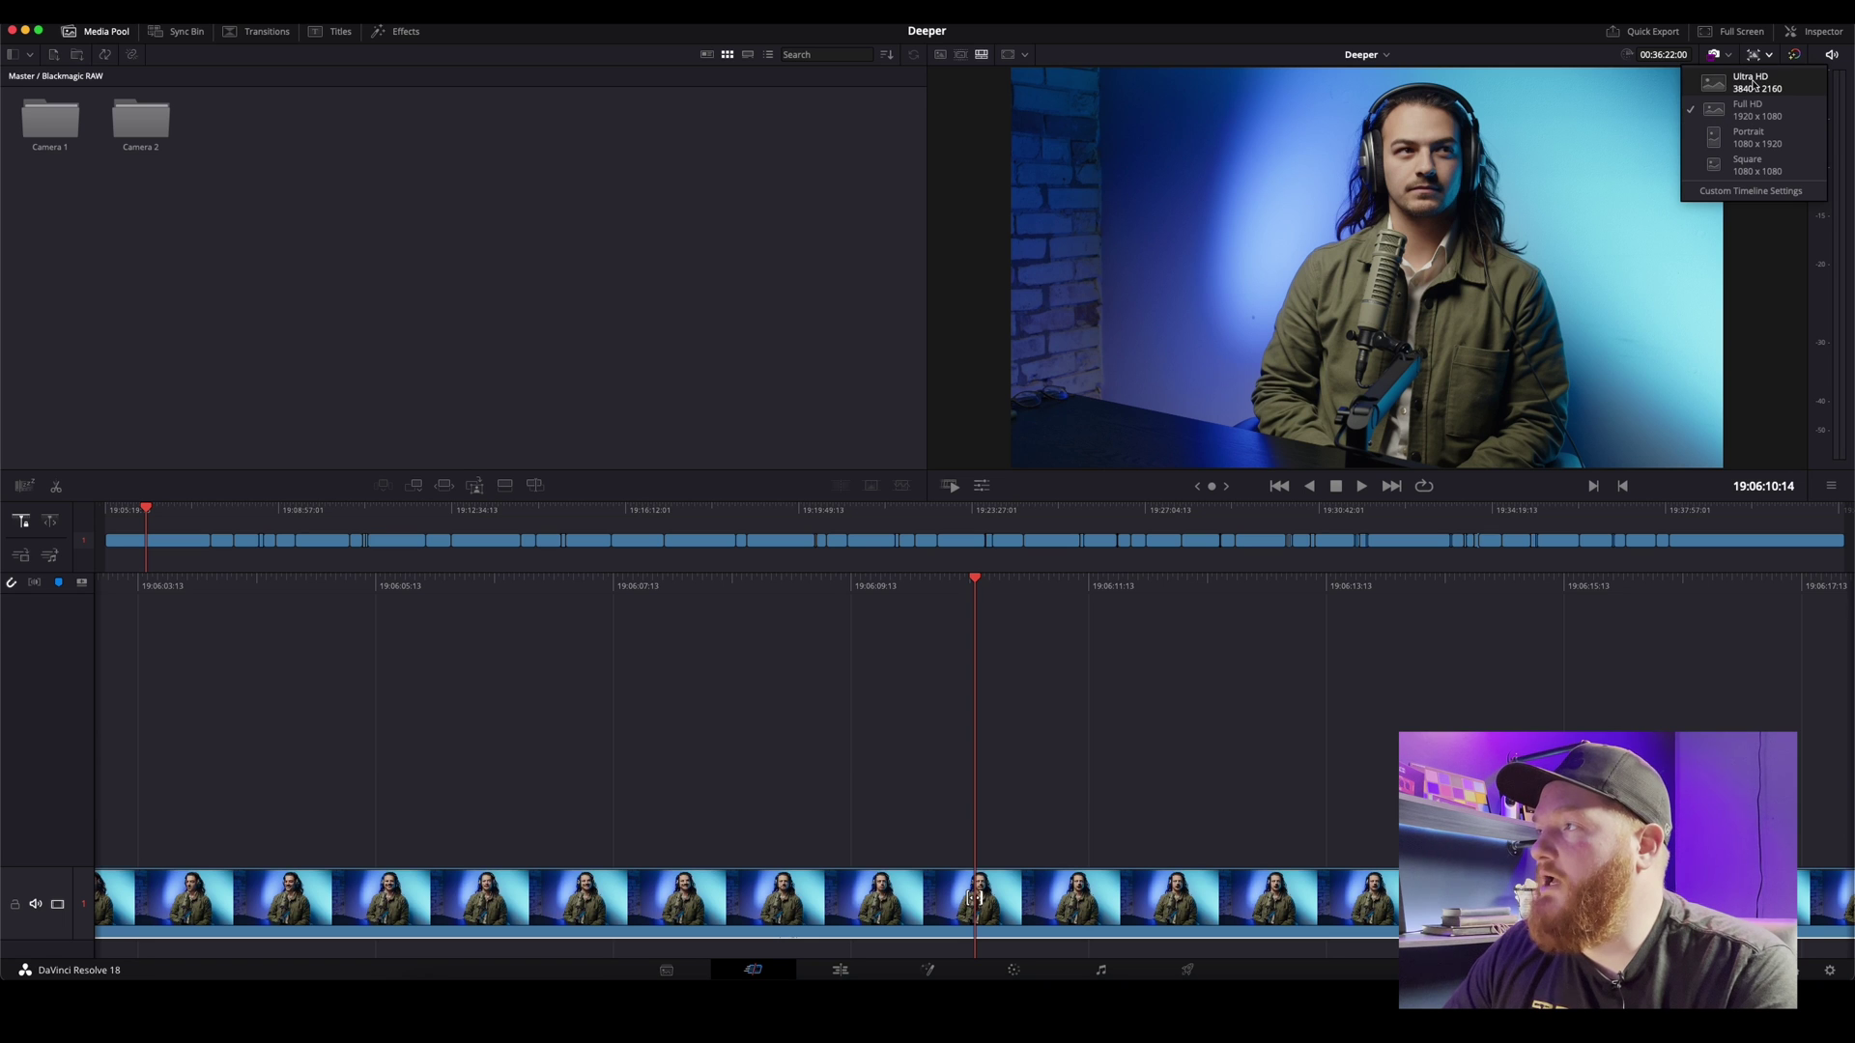
pyautogui.click(1753, 79)
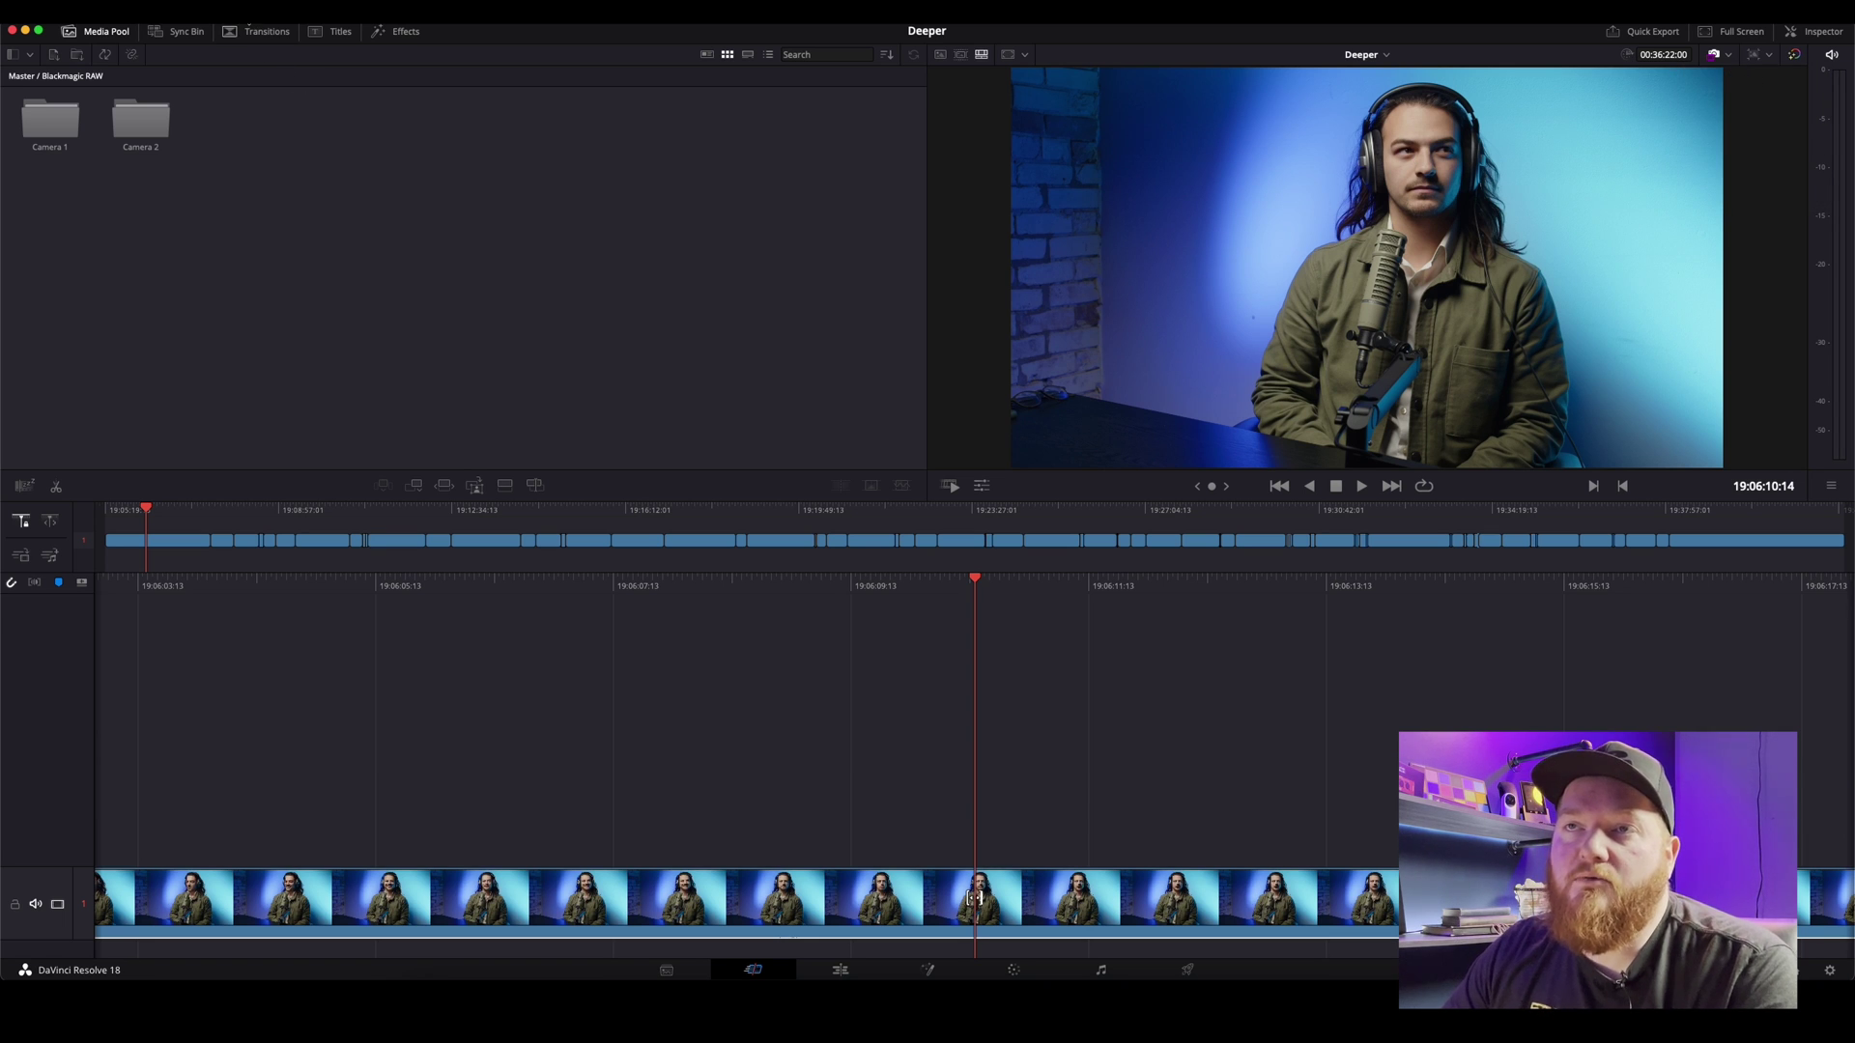
# Step: Use Timeline > Switch to Camera Originals, then view the CAM 1 shot at 19:07:42:21 on the Edit page
pyautogui.click(237, 12)
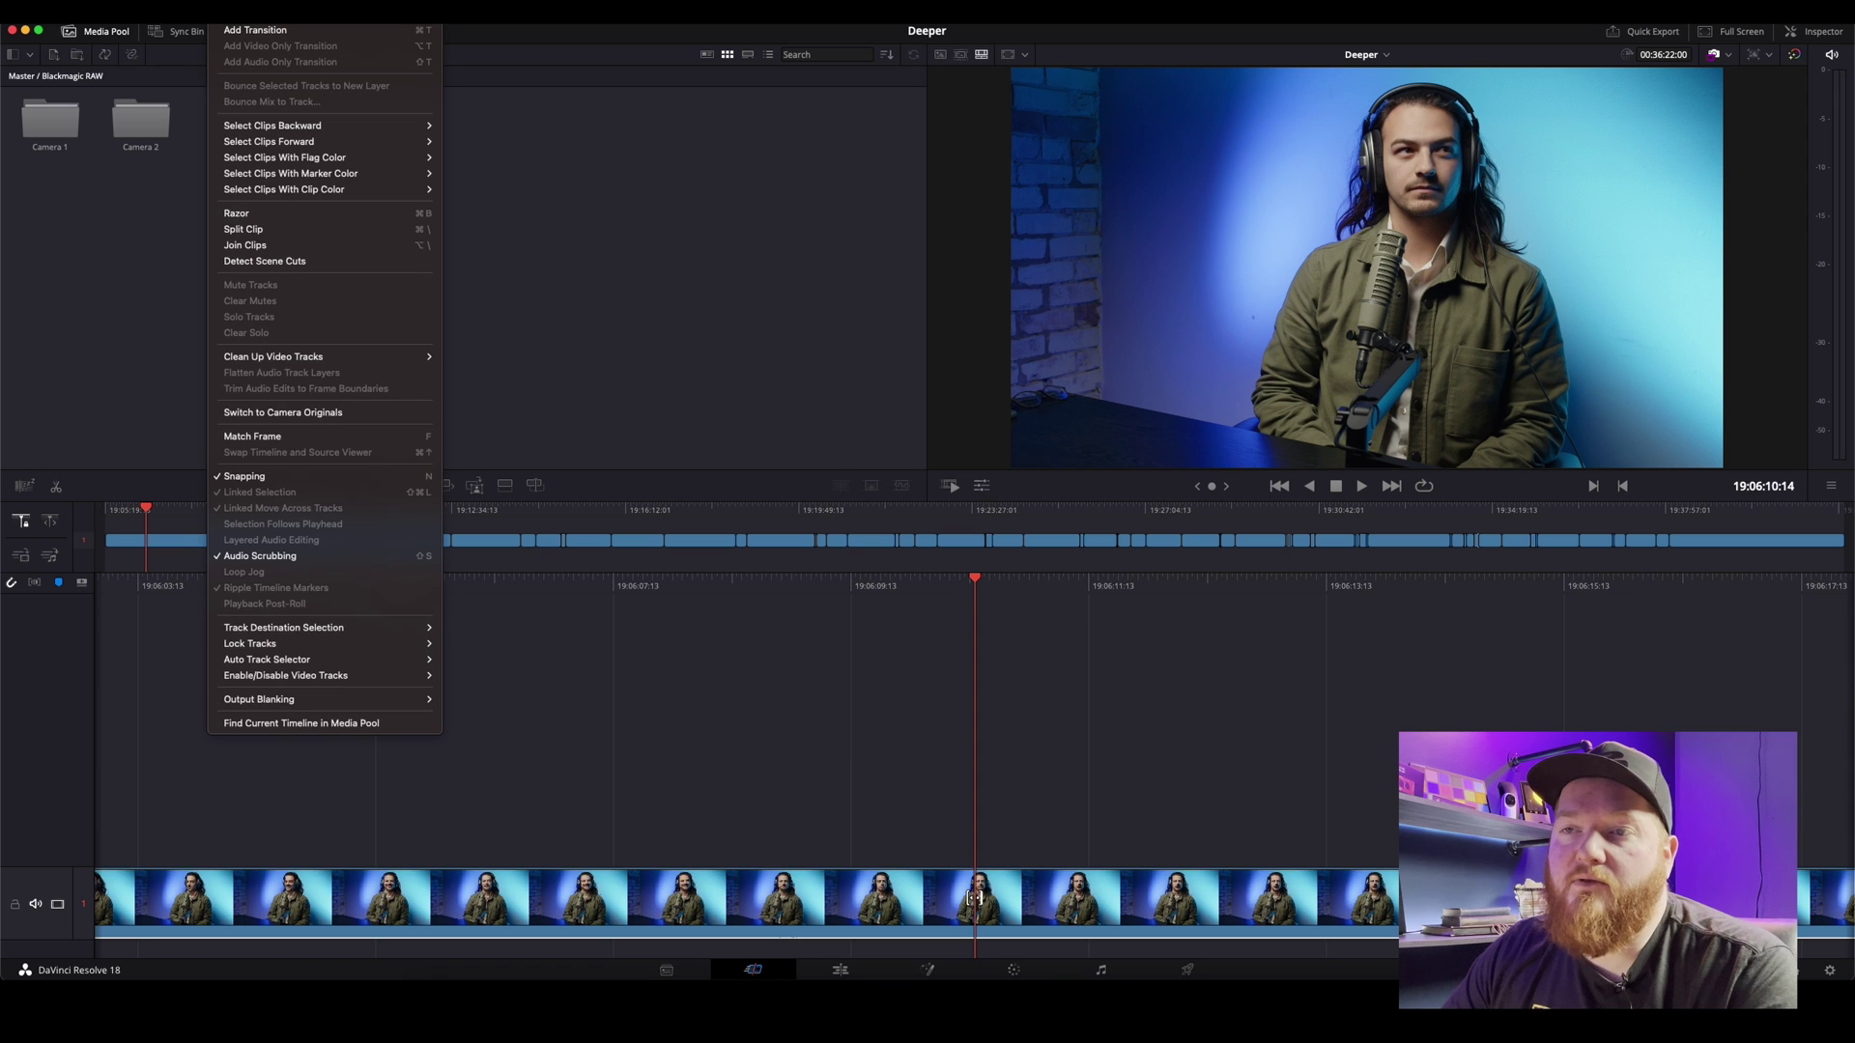
pyautogui.click(271, 413)
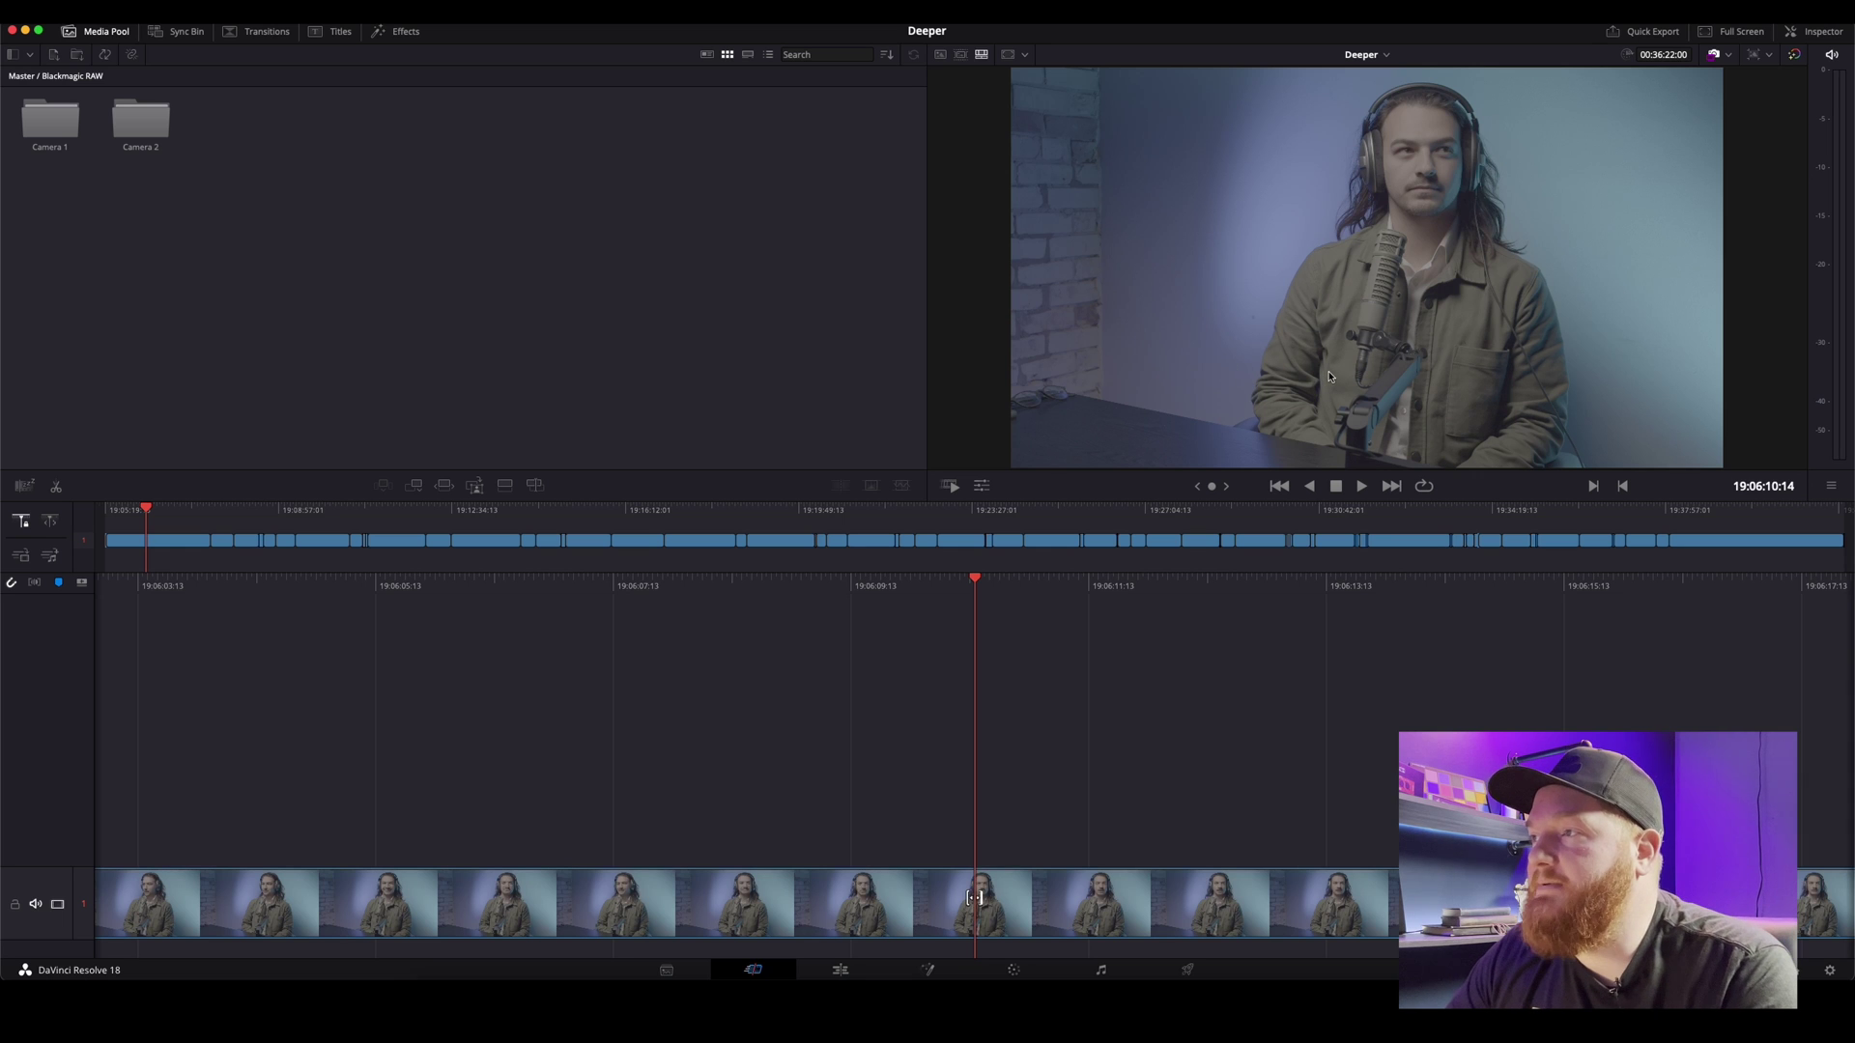
pyautogui.click(841, 970)
pyautogui.click(944, 555)
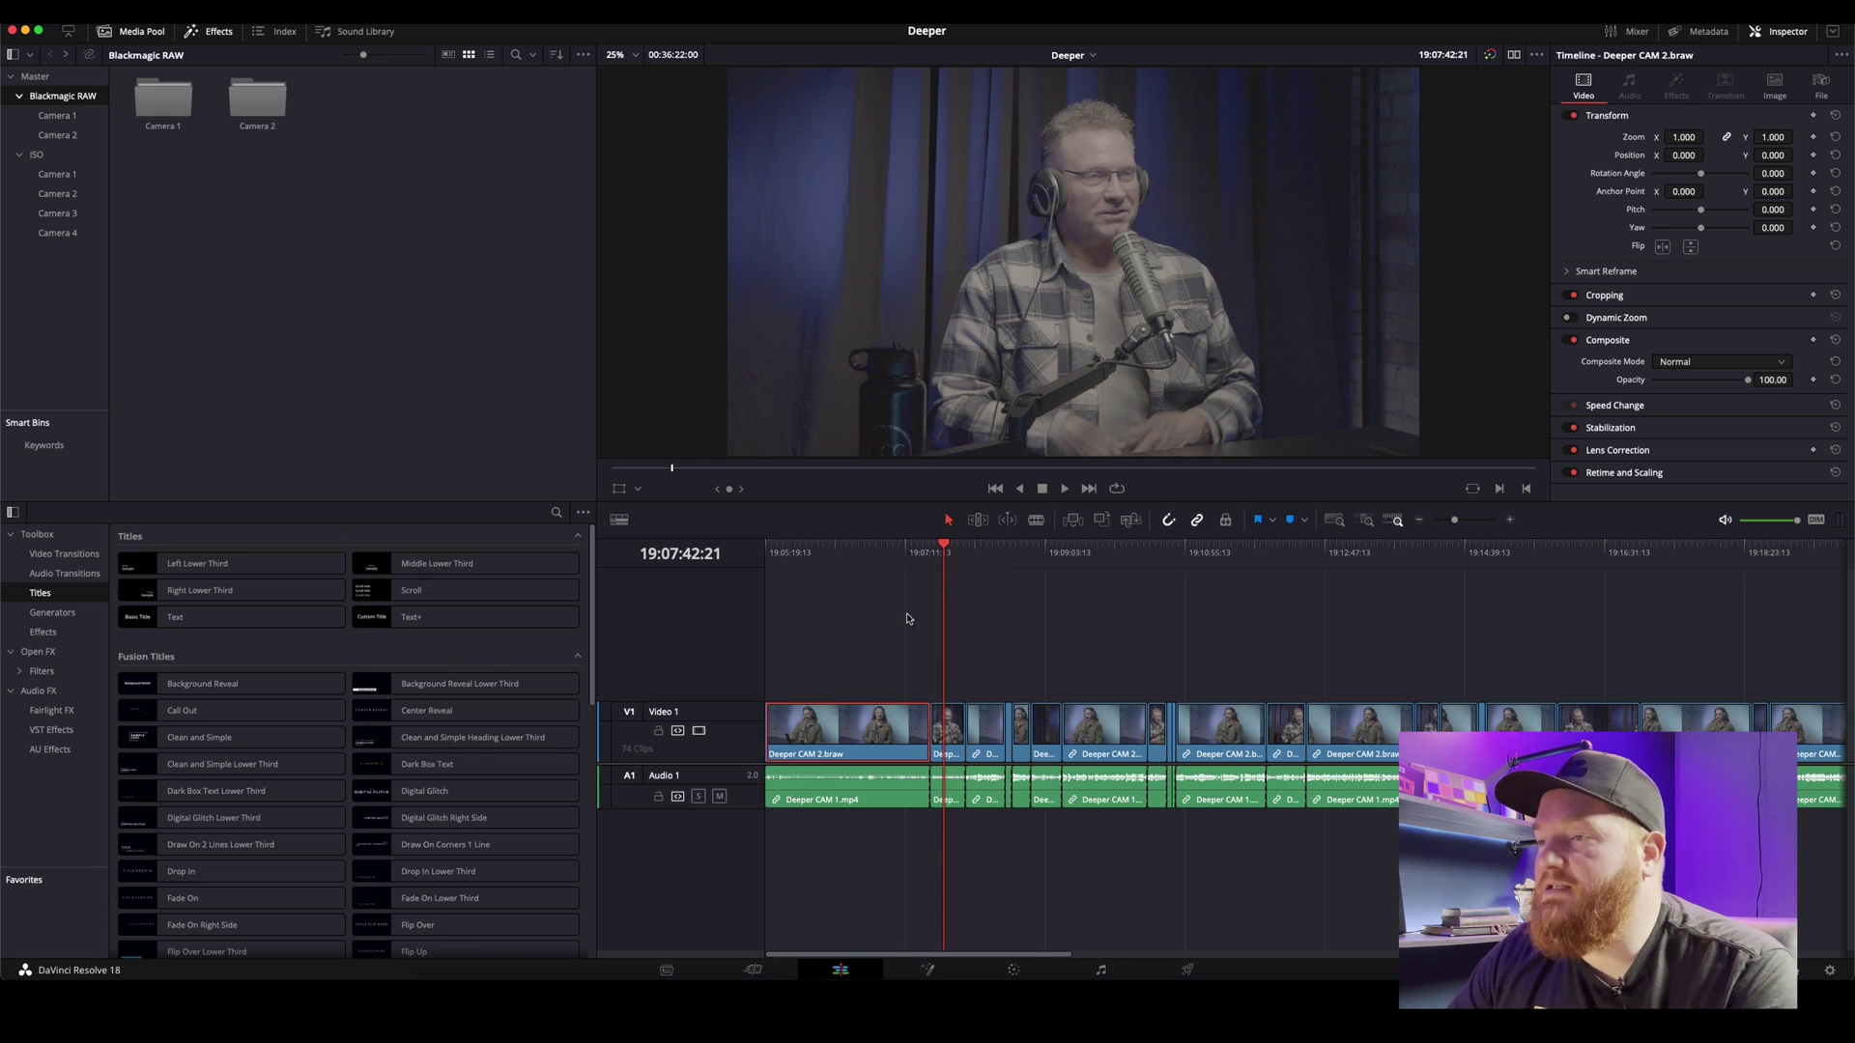
# Step: Select the short Deeper CAM 1.braw clip on V1 and show its file info in the Inspector
pyautogui.click(946, 726)
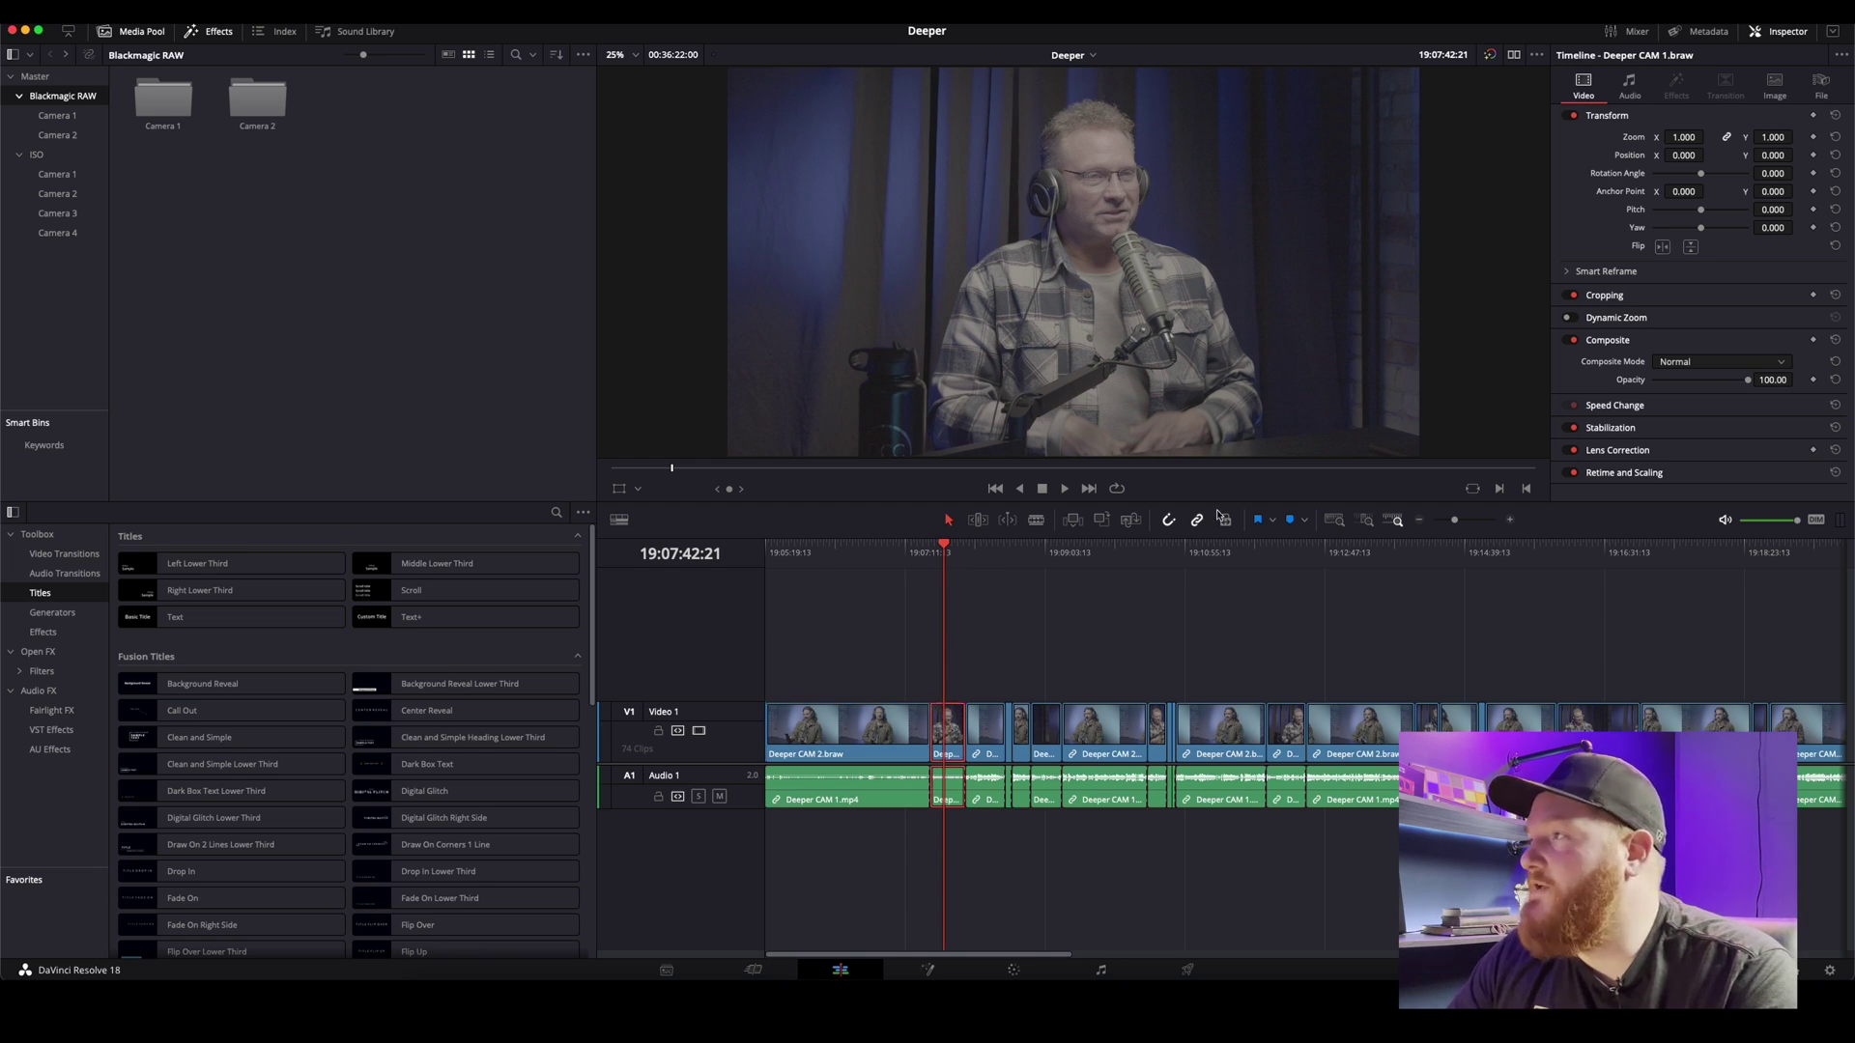
pyautogui.click(1821, 85)
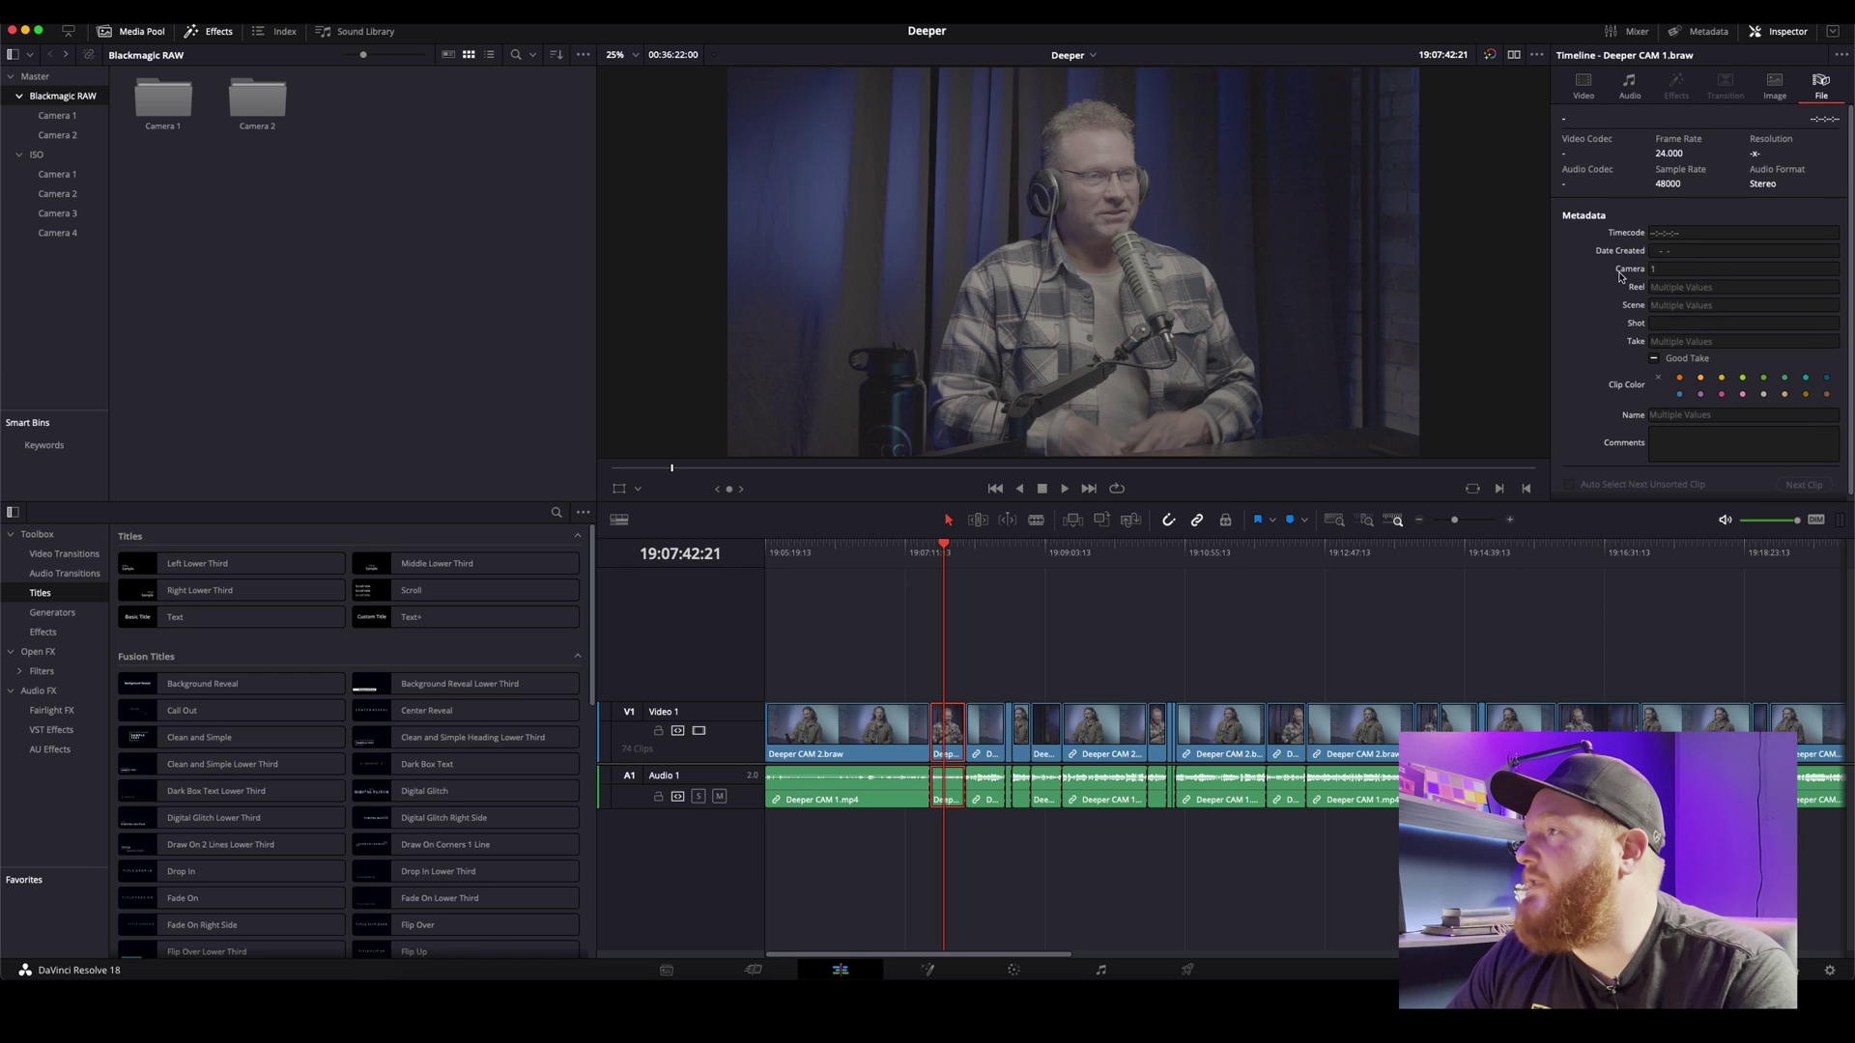
# Step: Give Deeper CAM 1.braw Gen 4 color science and per-clip decoding, then jump to a CAM 2 shot at 19:06:21:01
pyautogui.click(1775, 85)
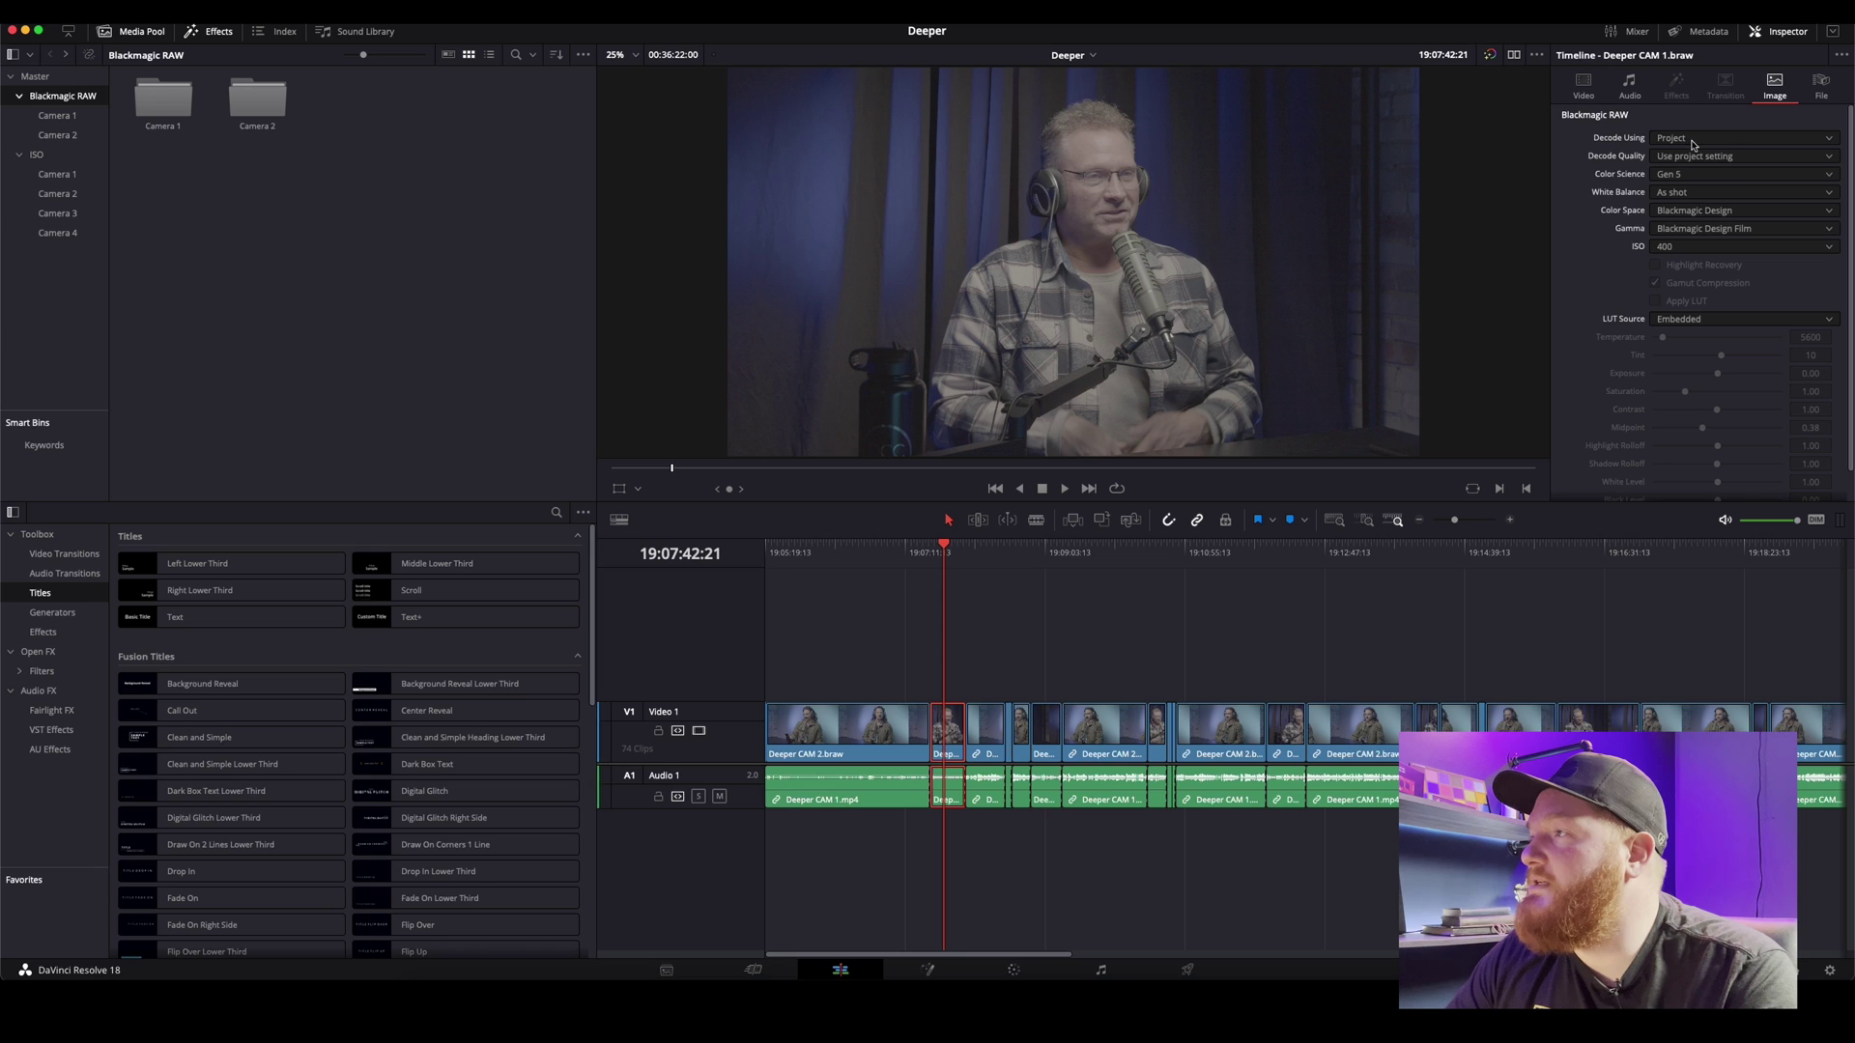
pyautogui.click(1691, 174)
pyautogui.click(1684, 194)
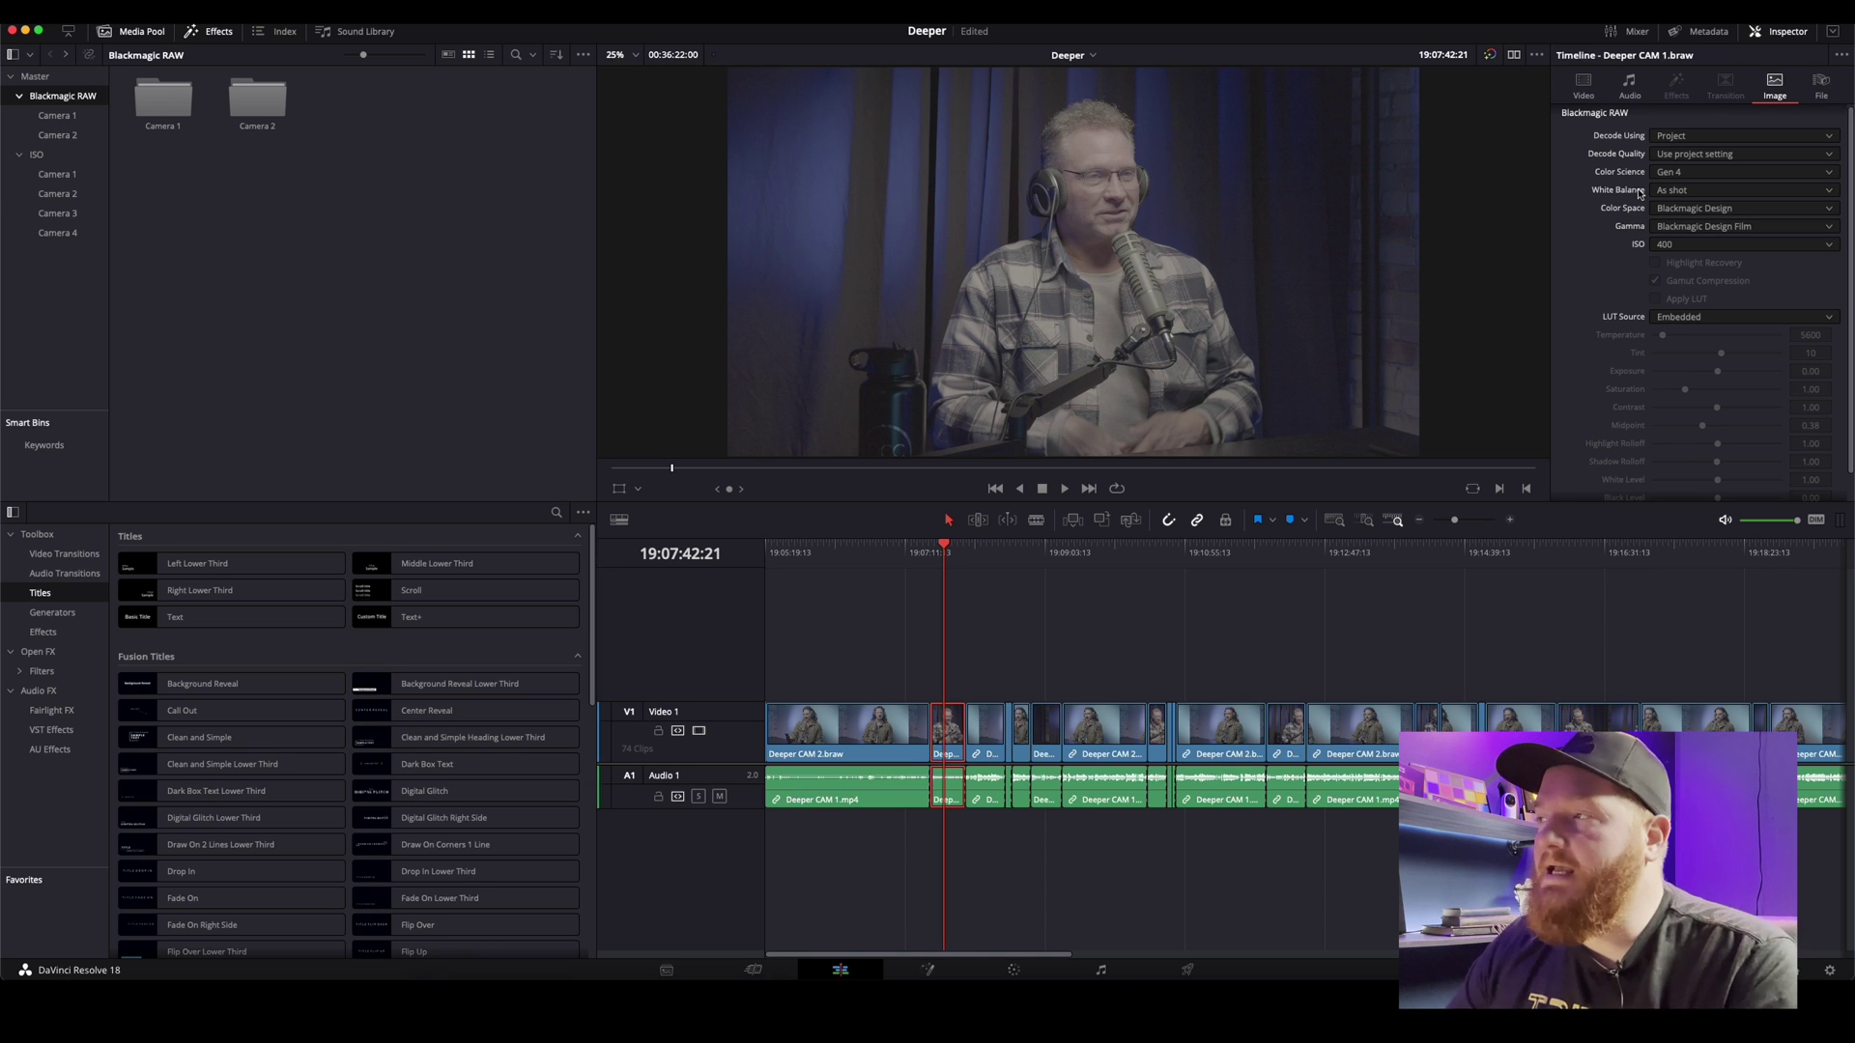
pyautogui.click(1693, 137)
pyautogui.click(1682, 203)
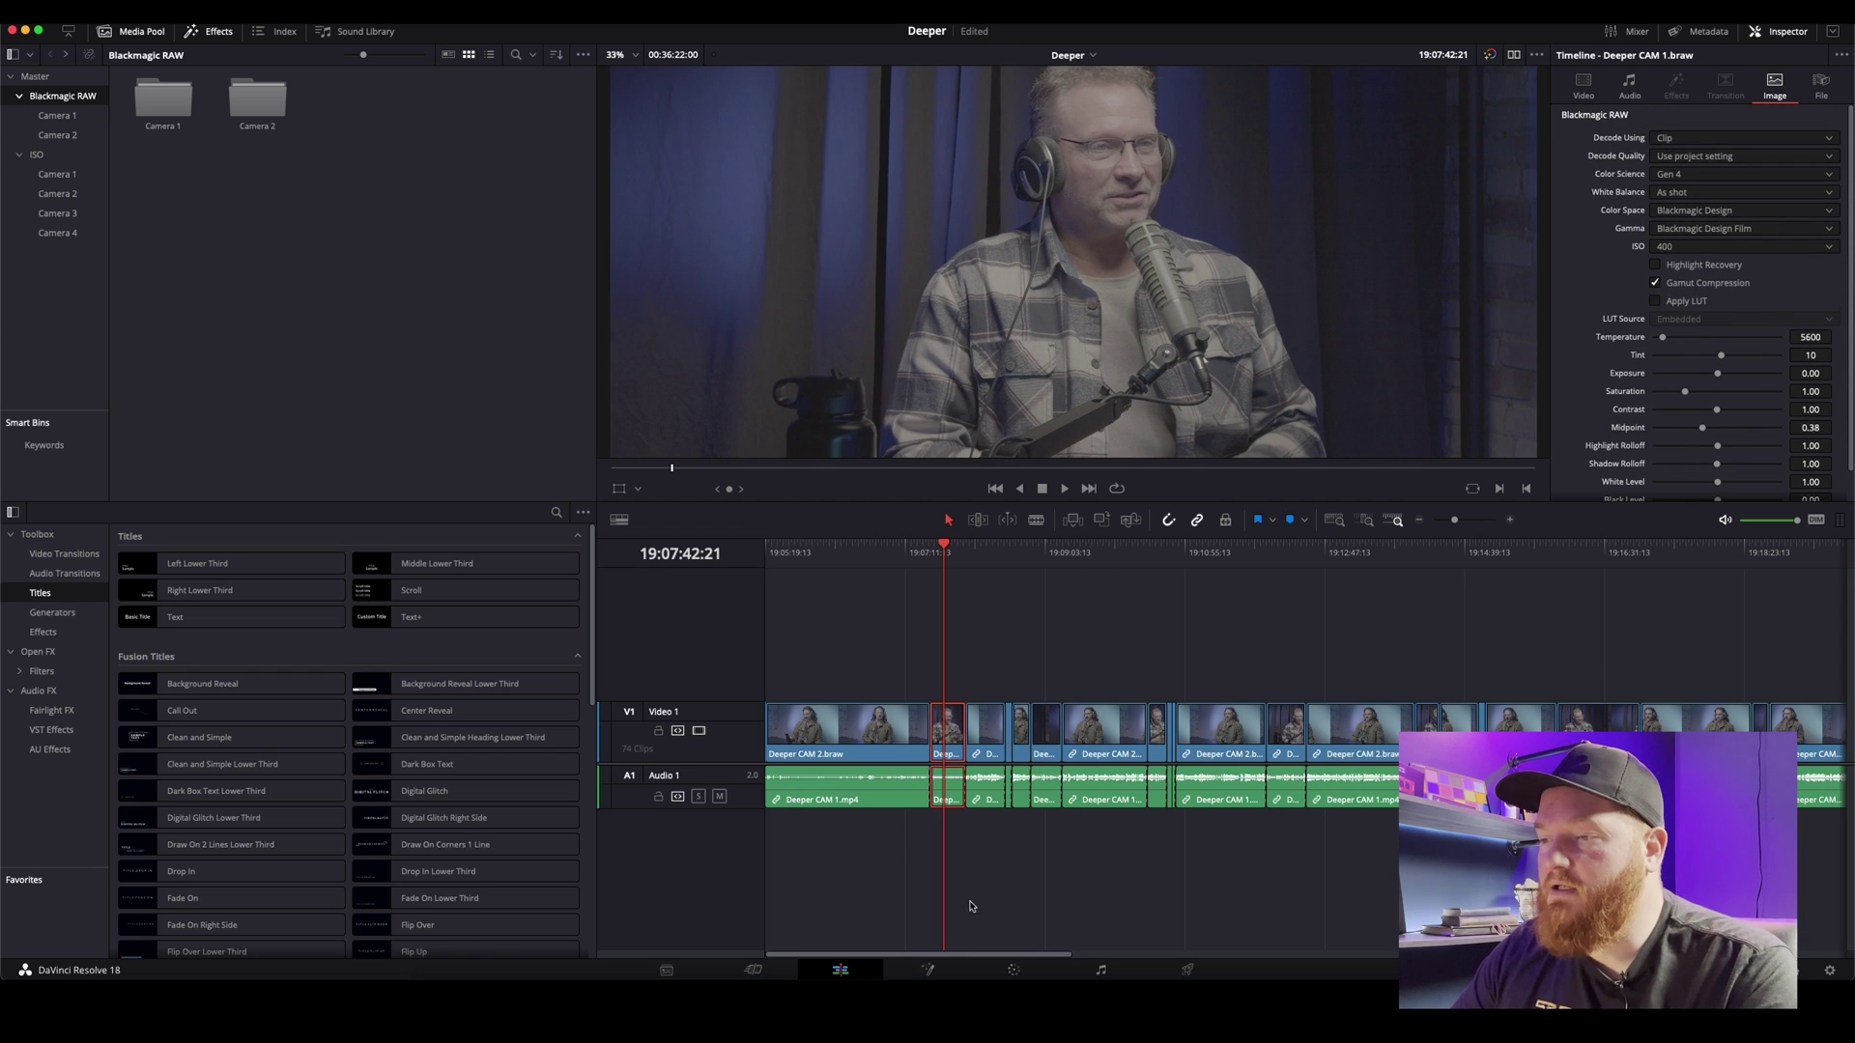
pyautogui.click(862, 650)
pyautogui.click(842, 552)
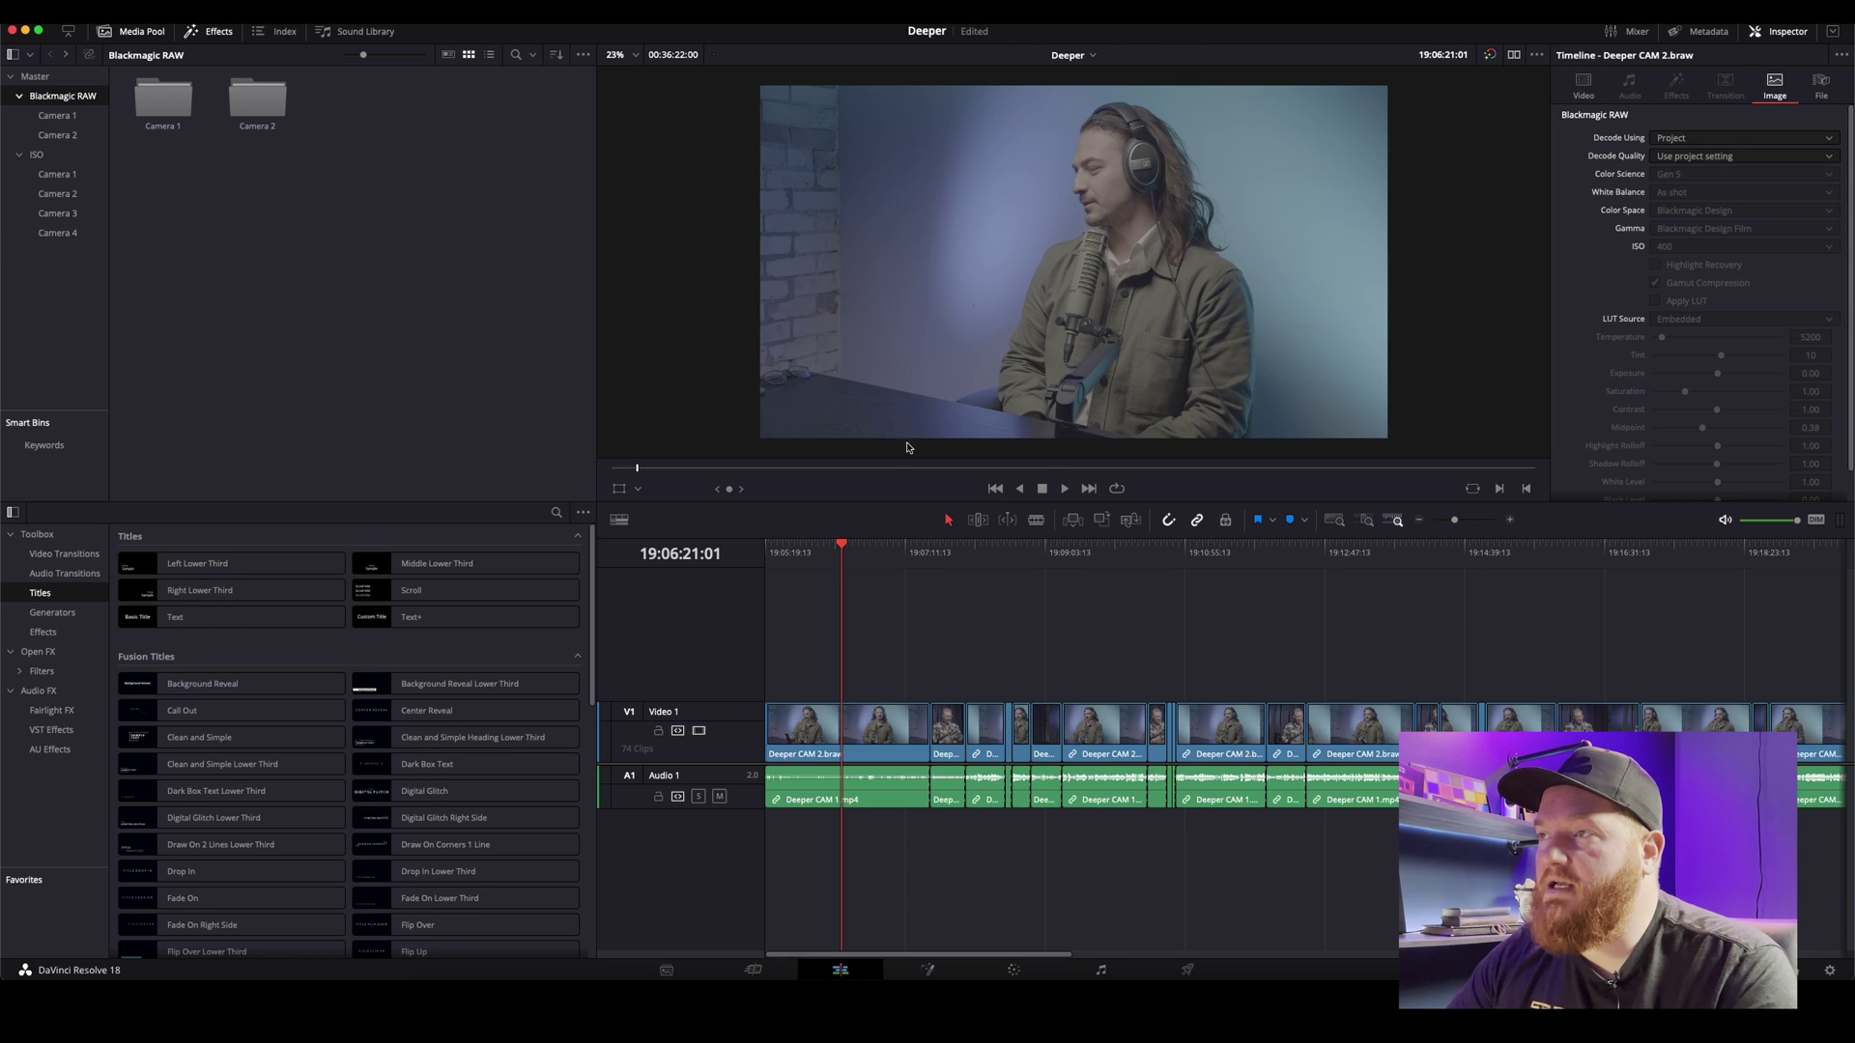
# Step: On the Color page, compare clip 01 and select clip 02, the first Blackmagic RAW shot
pyautogui.click(1015, 971)
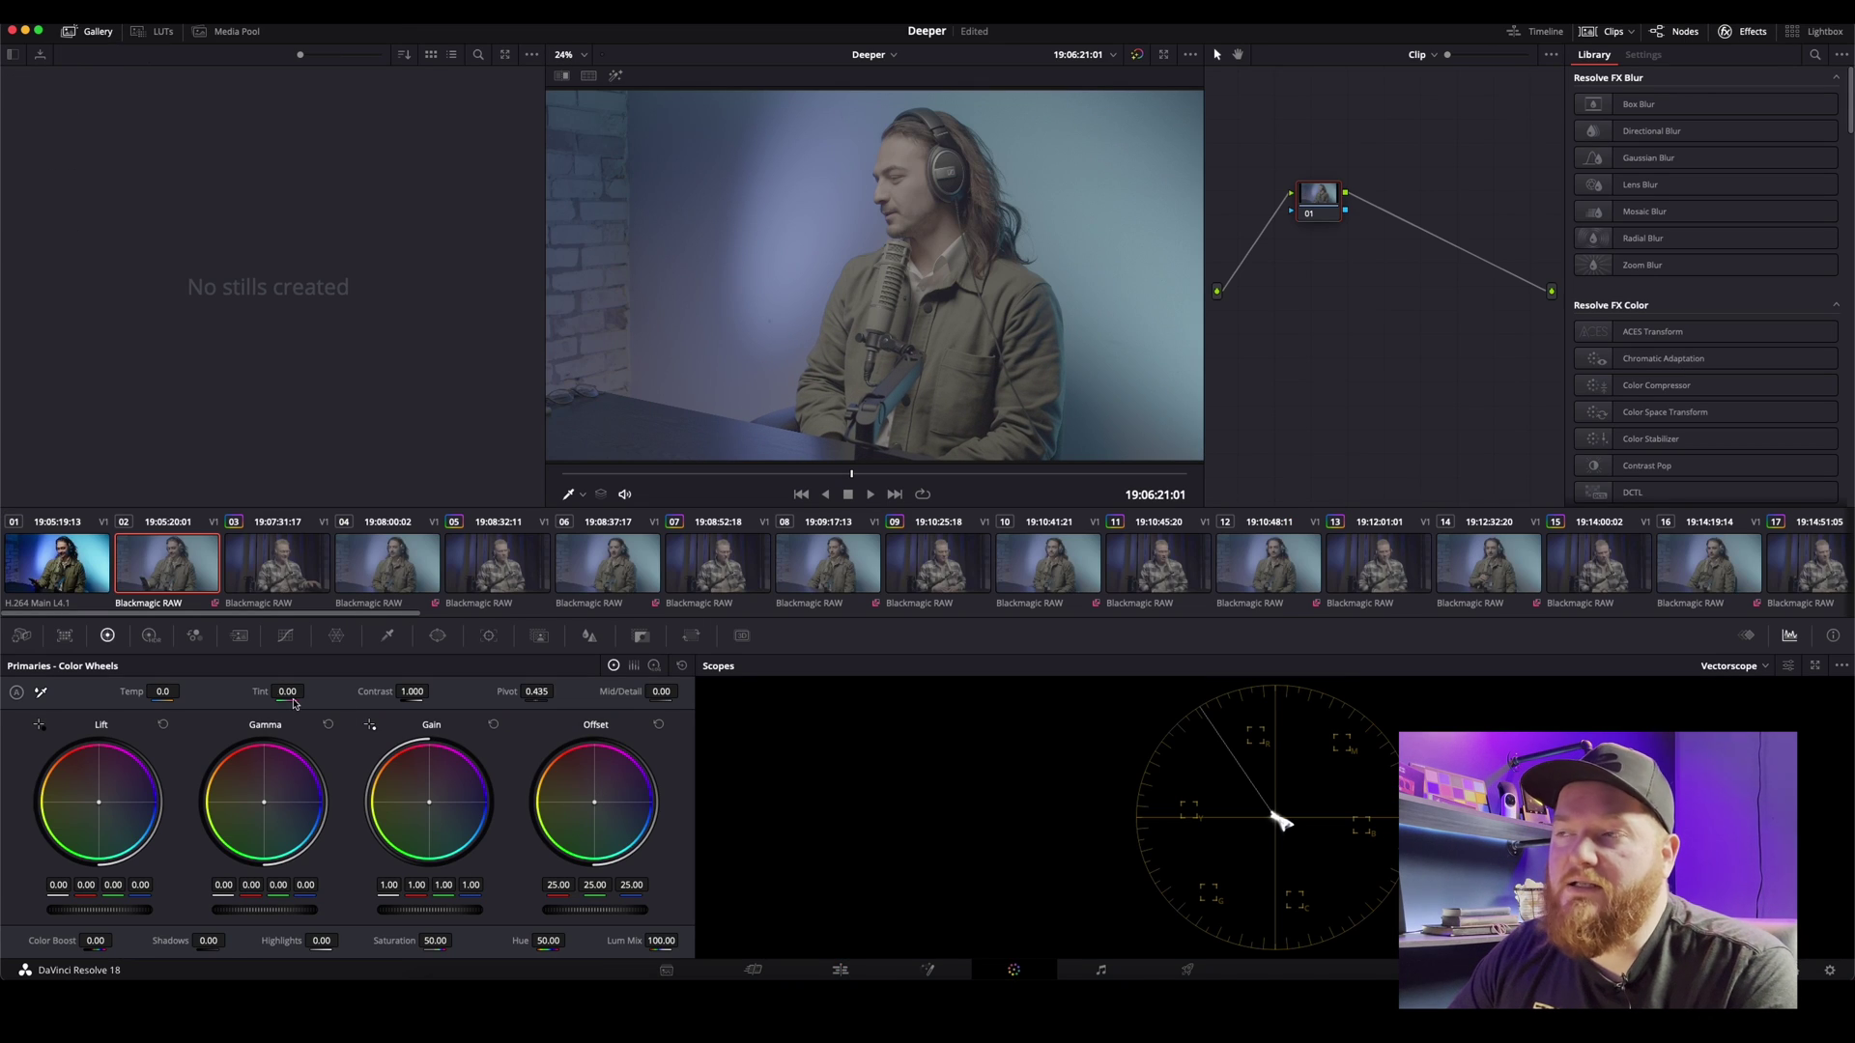
pyautogui.click(55, 570)
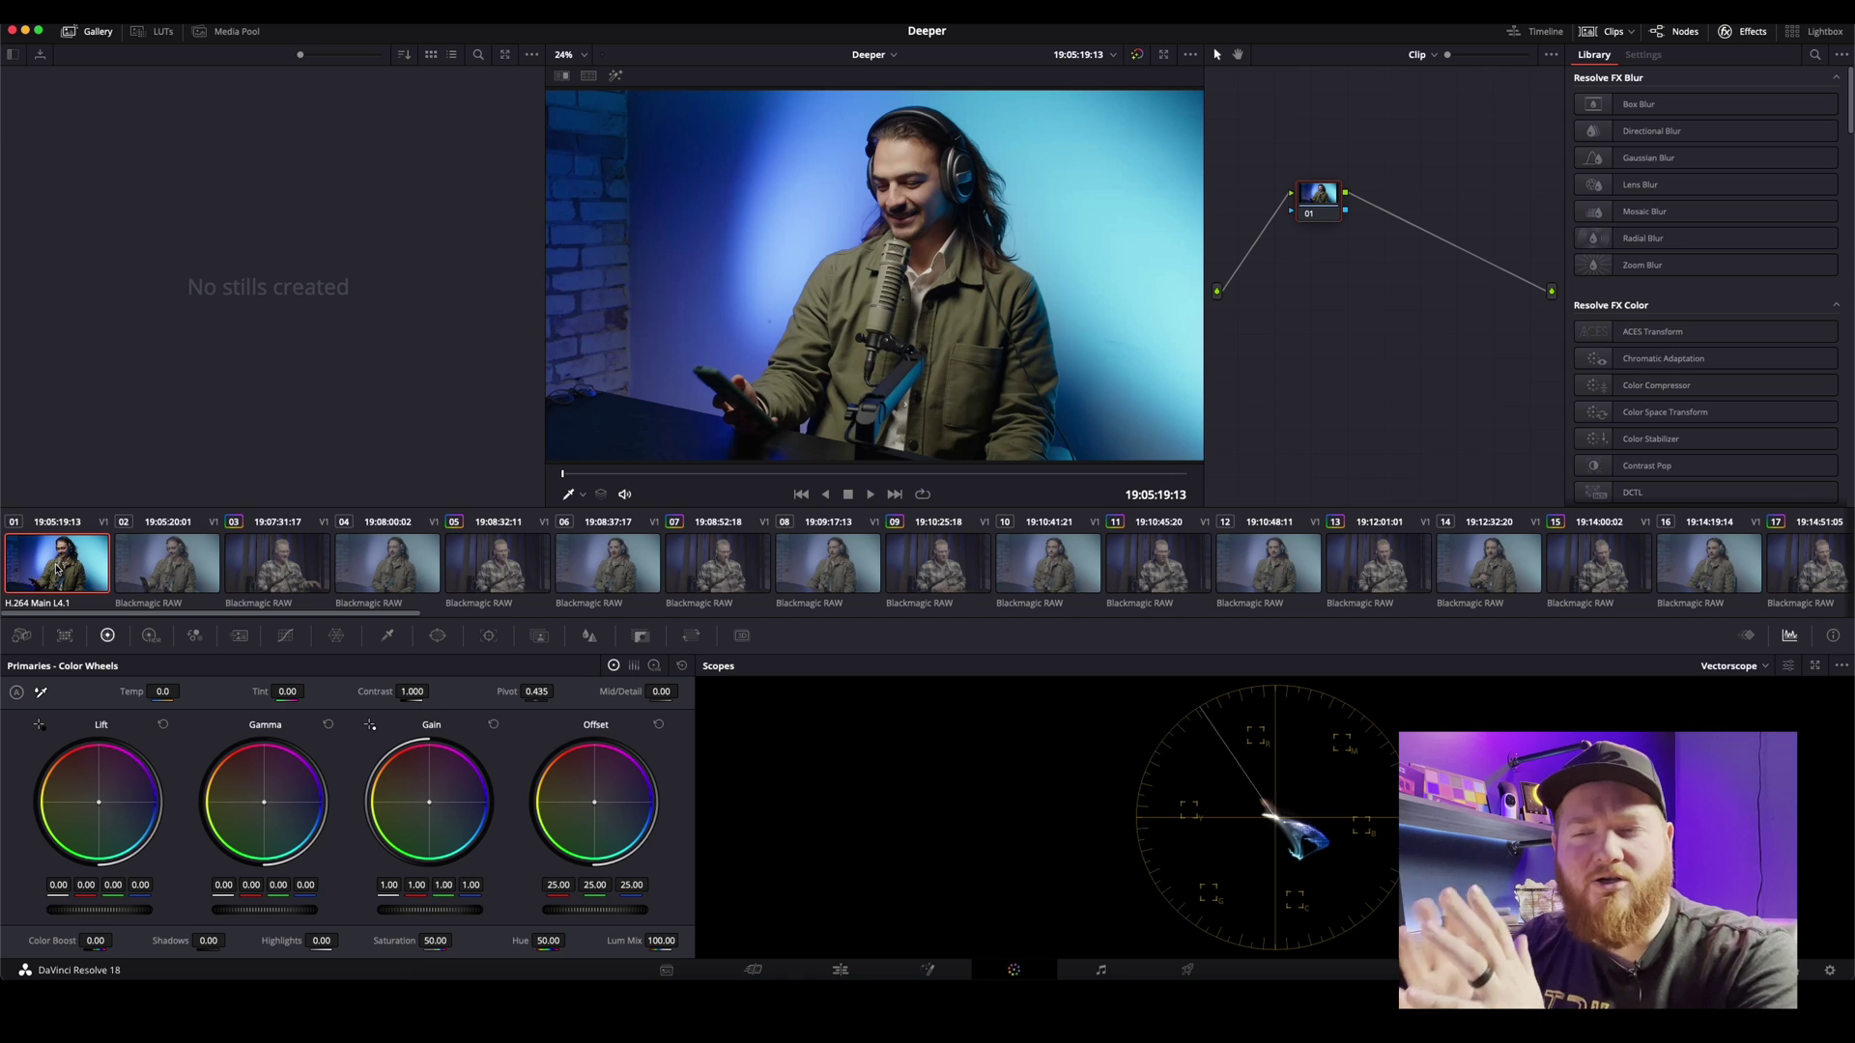
pyautogui.click(145, 566)
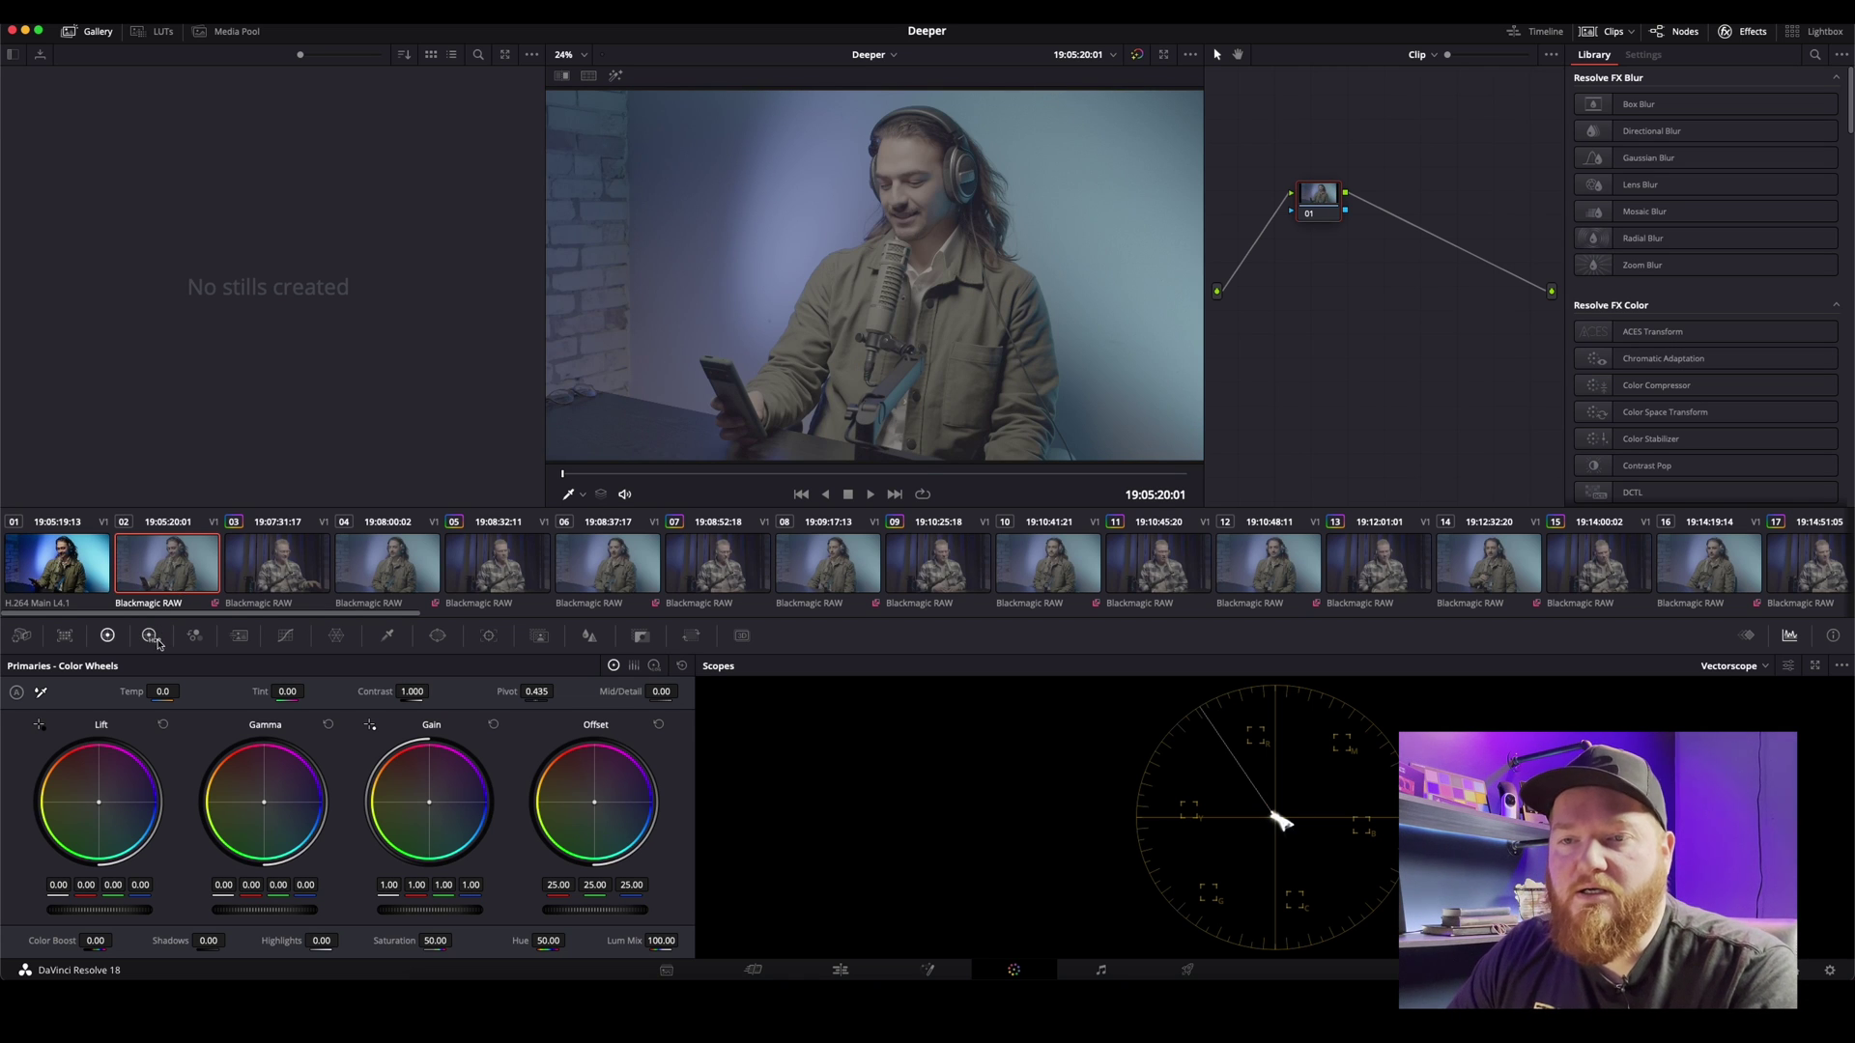
# Step: In Camera Raw, keep decode quality at the project setting and bring up the Decode Using choices
pyautogui.click(25, 639)
pyautogui.click(152, 698)
pyautogui.click(129, 688)
pyautogui.click(116, 718)
# Step: Decode clip 02 with its own settings, trying ISO 100 and 200 before settling on ISO 400, then open Color Match
pyautogui.click(106, 784)
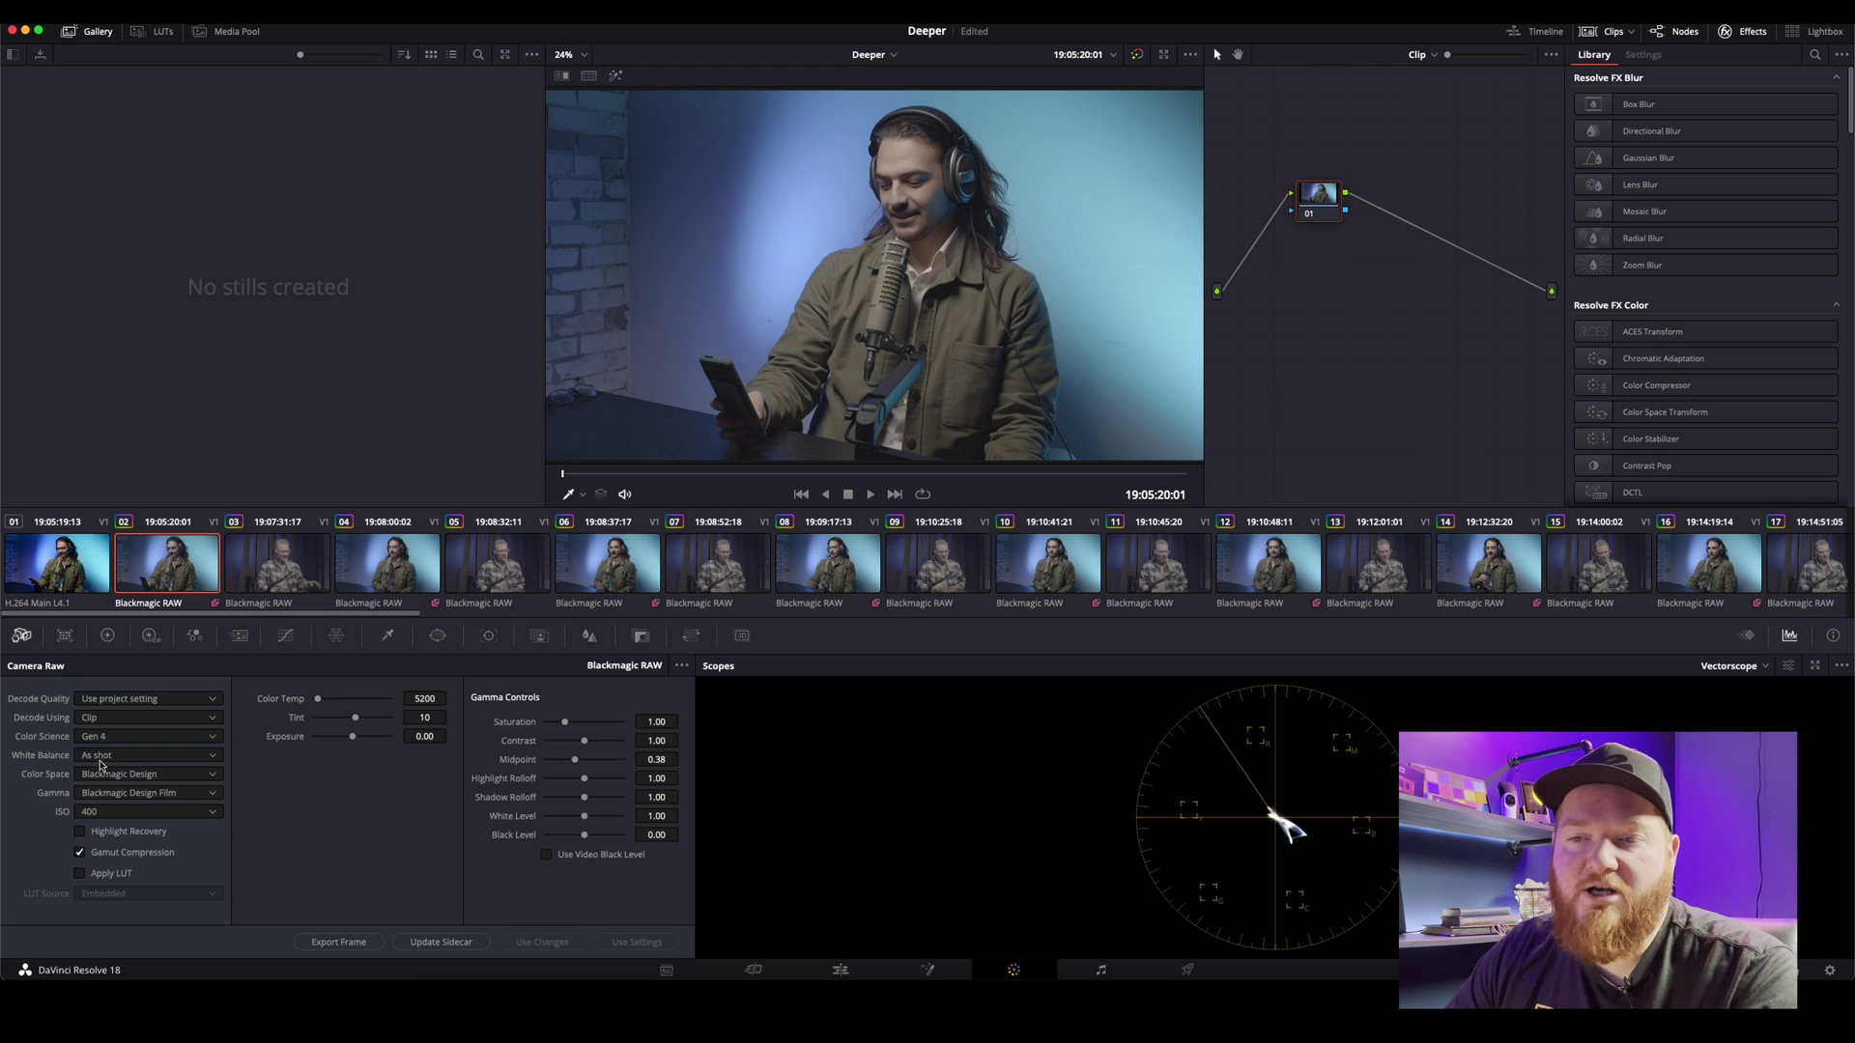
pyautogui.click(94, 817)
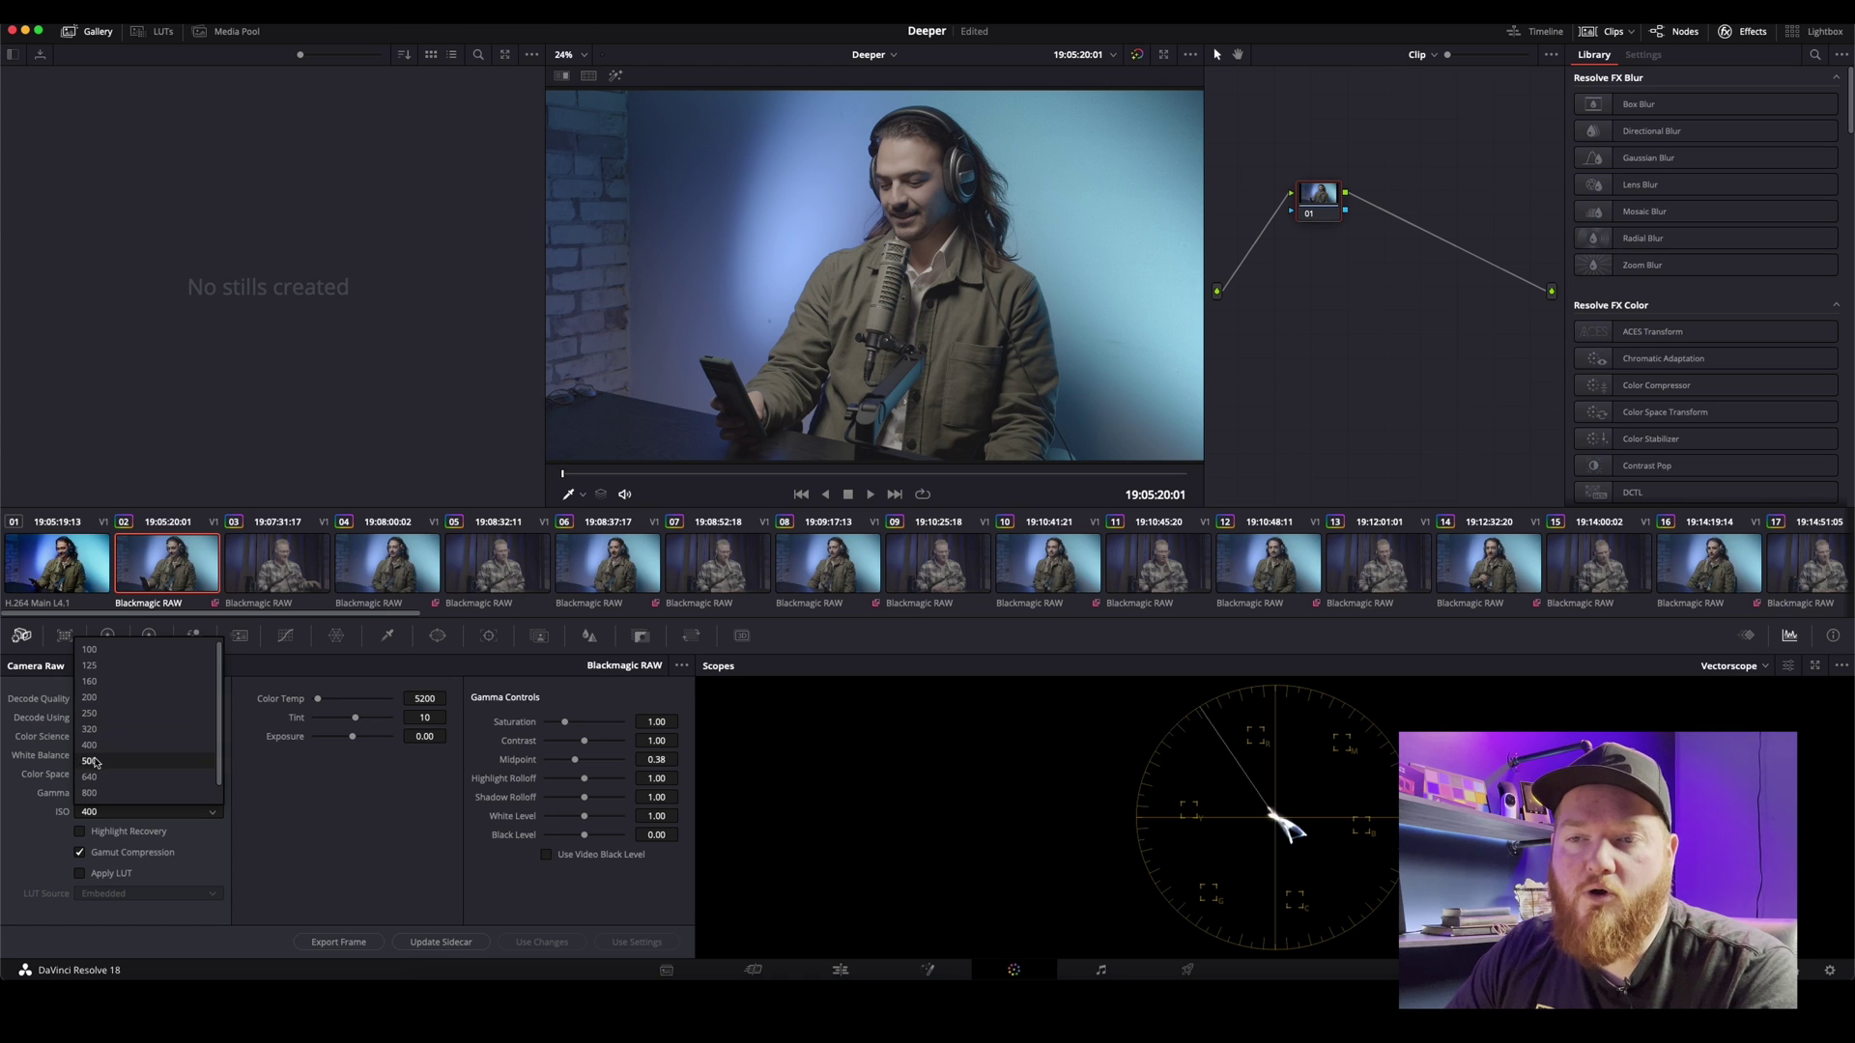
pyautogui.click(90, 650)
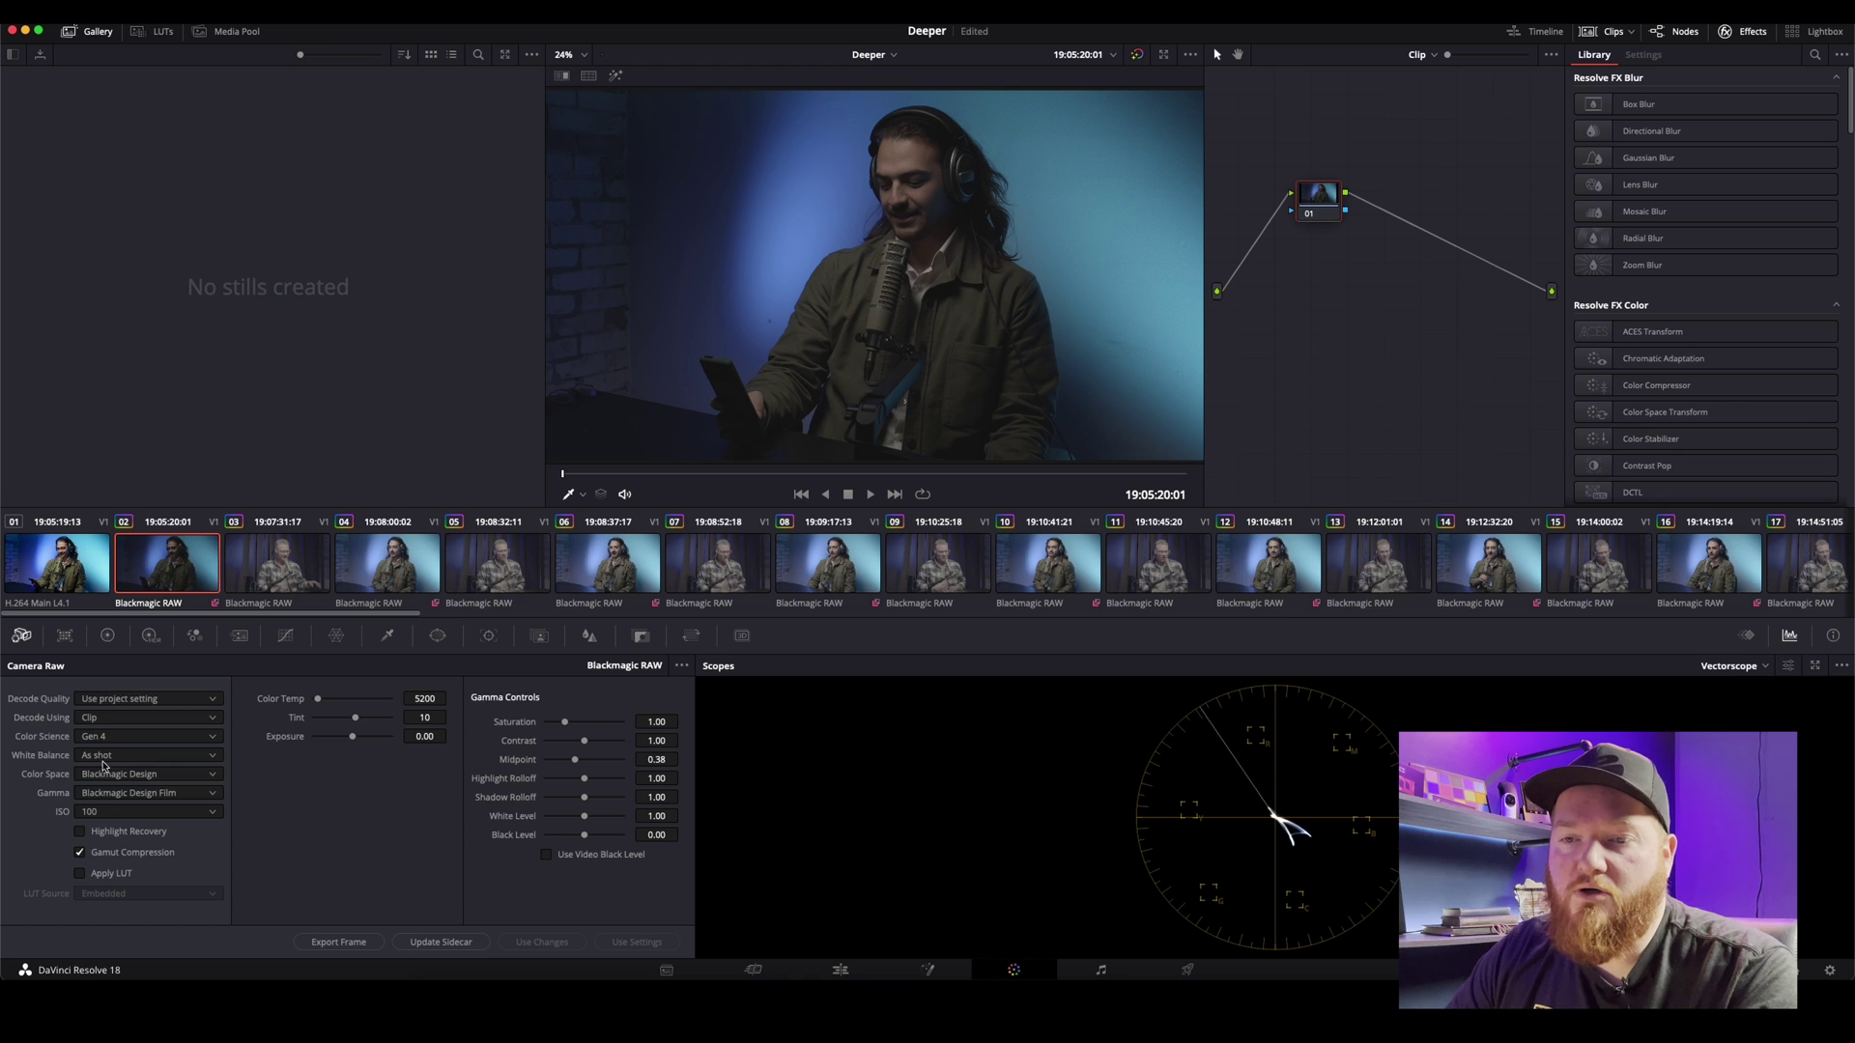
pyautogui.click(101, 813)
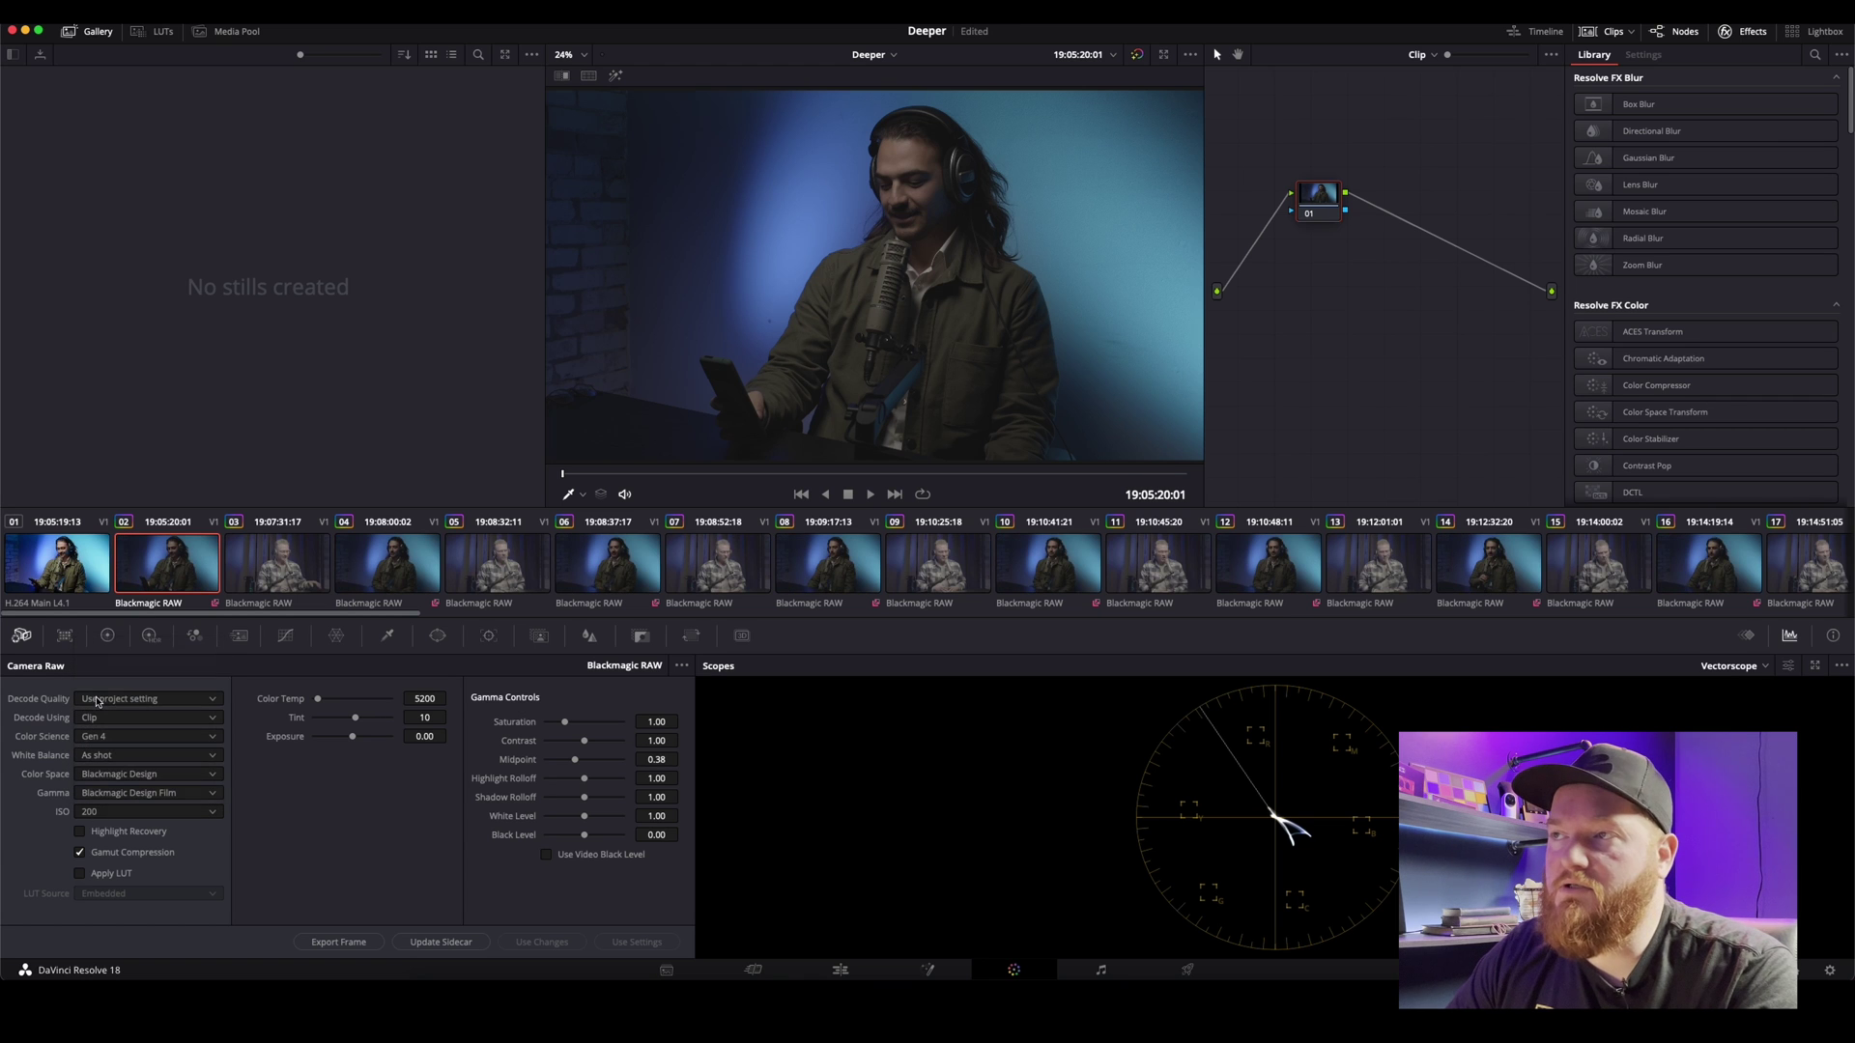
pyautogui.click(98, 697)
pyautogui.click(101, 813)
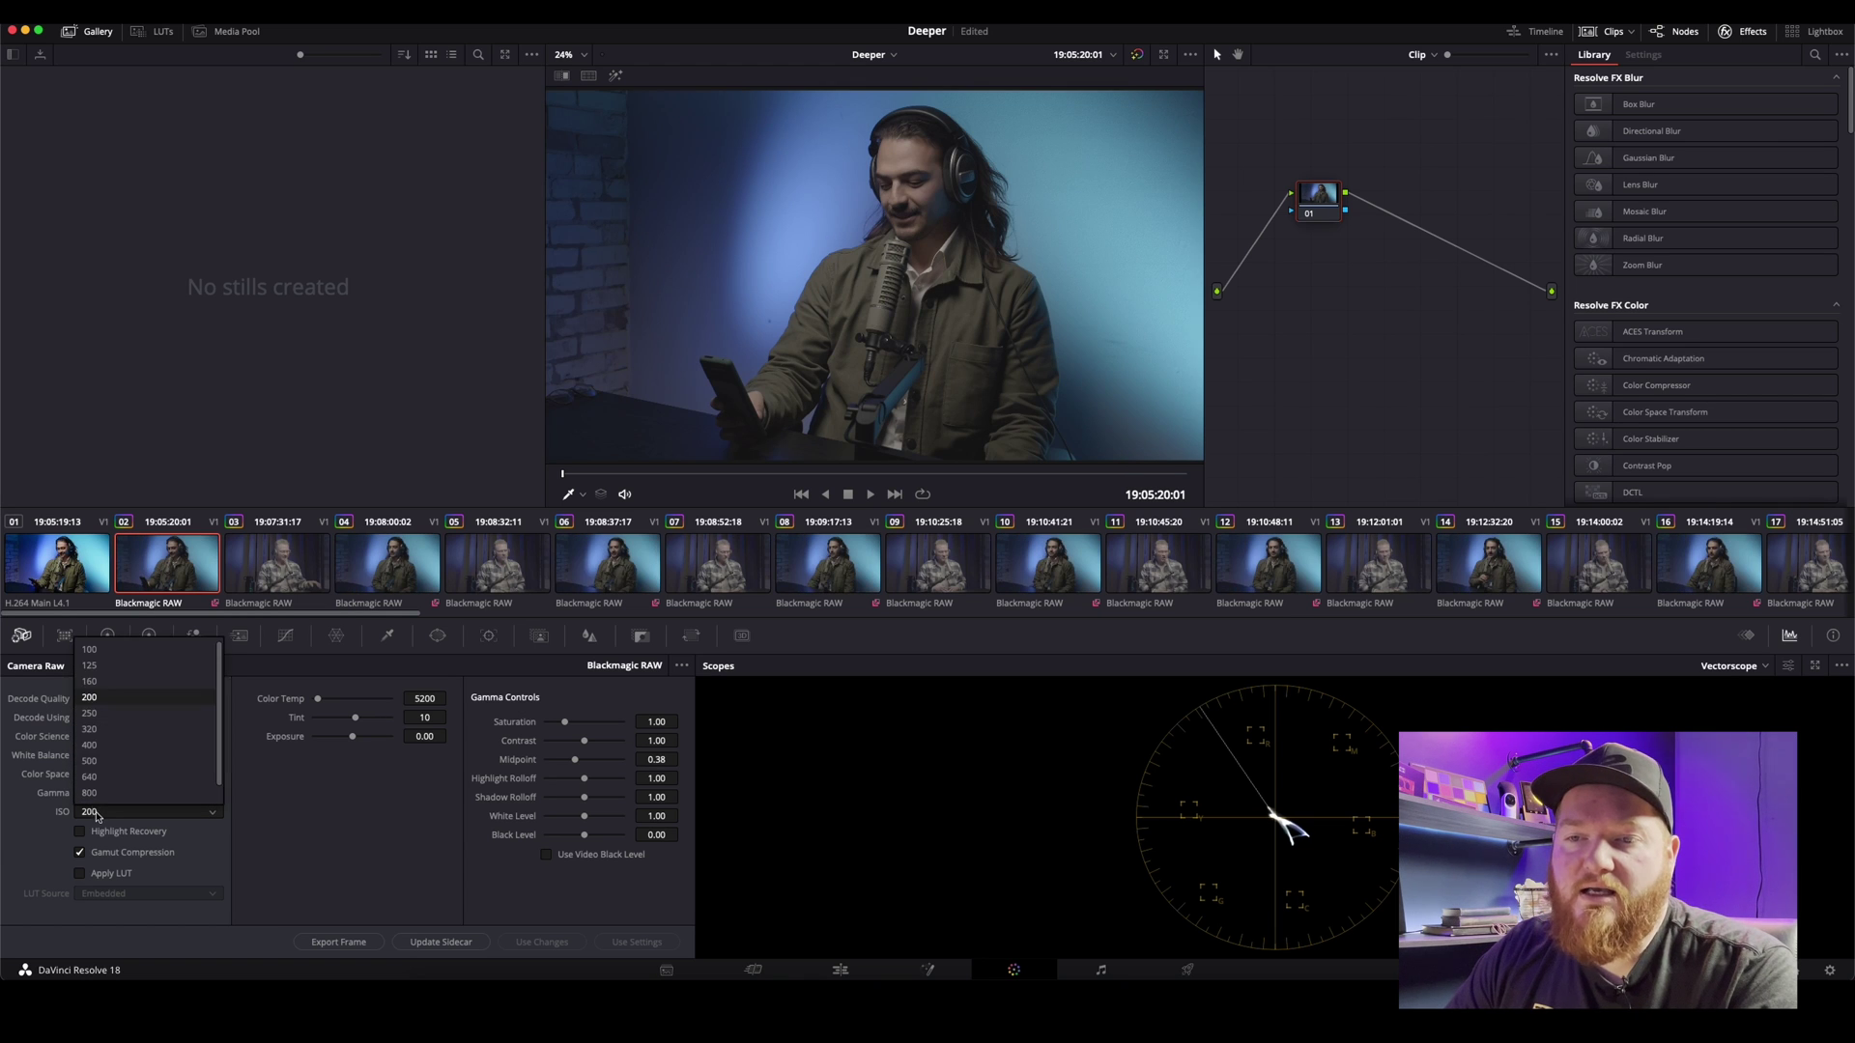
pyautogui.click(91, 745)
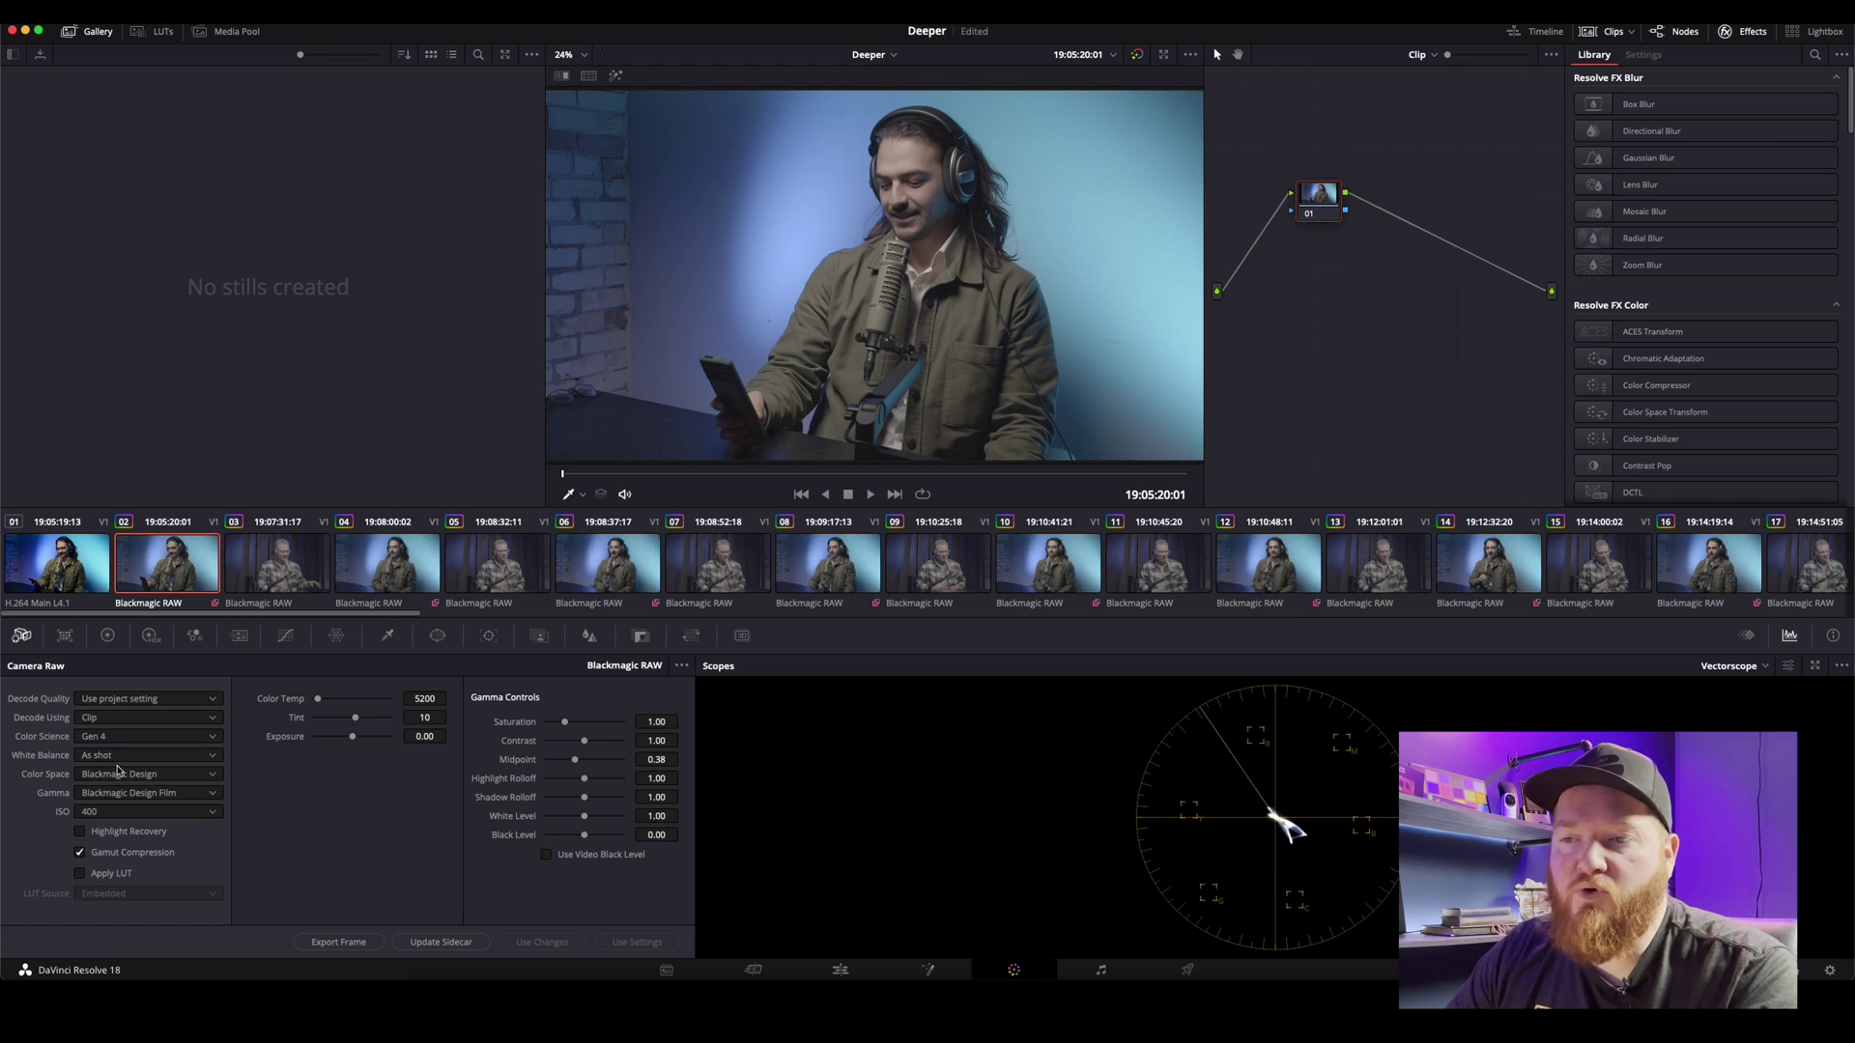
pyautogui.click(65, 636)
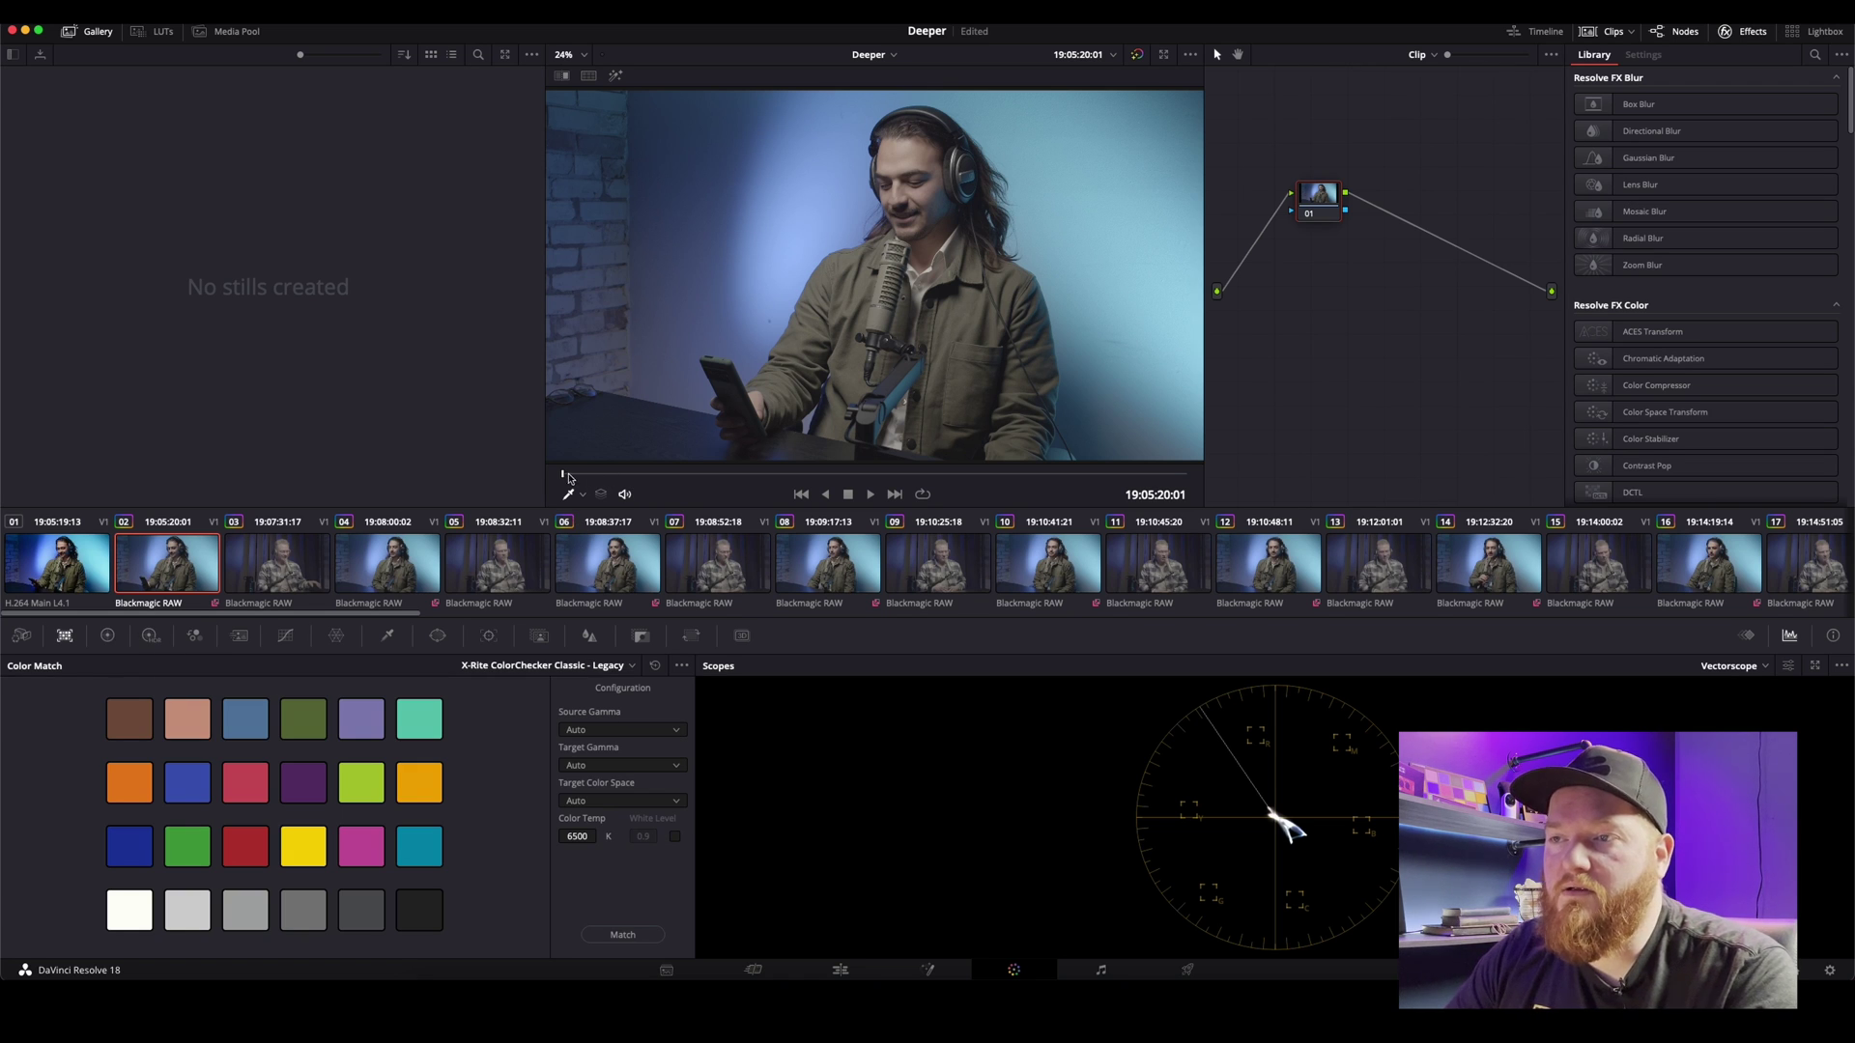
# Step: On the chart frame, enable the Color Chart overlay and fit its four corners to the ColorChecker card
pyautogui.moveTo(592, 477); pyautogui.dragTo(740, 483)
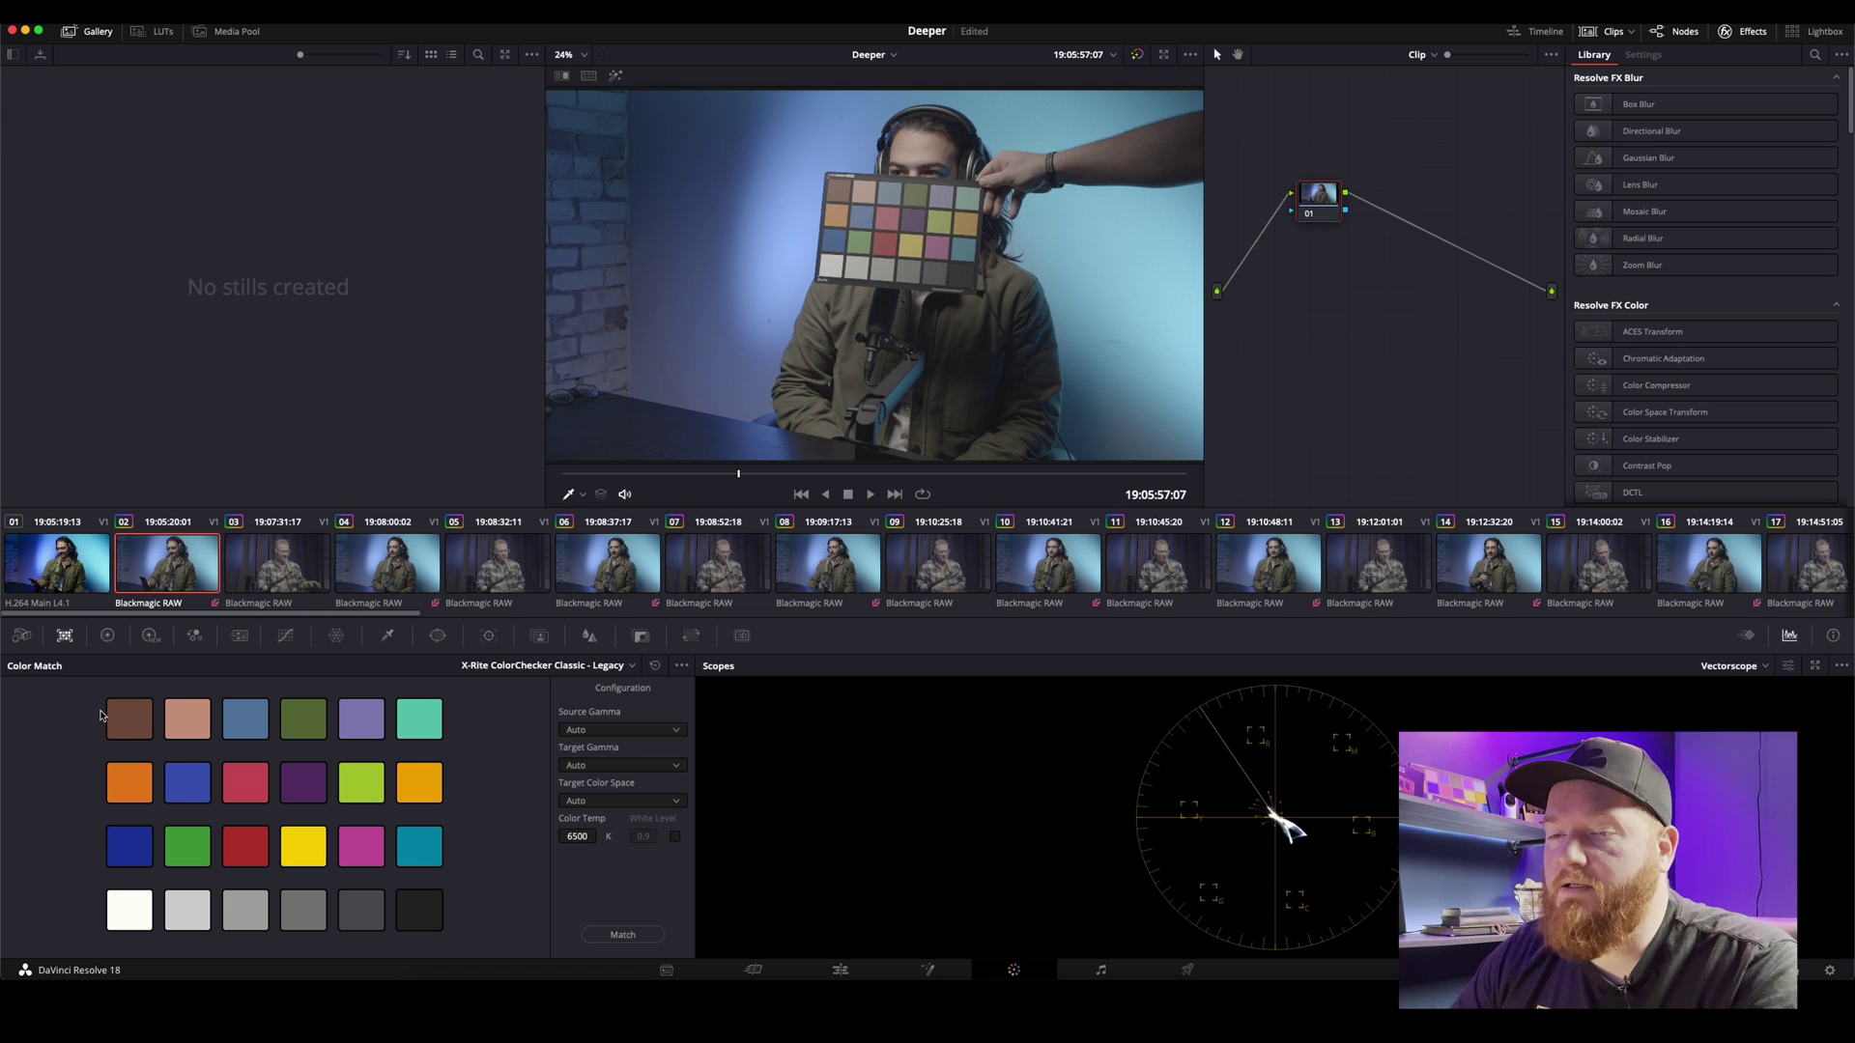
pyautogui.click(576, 495)
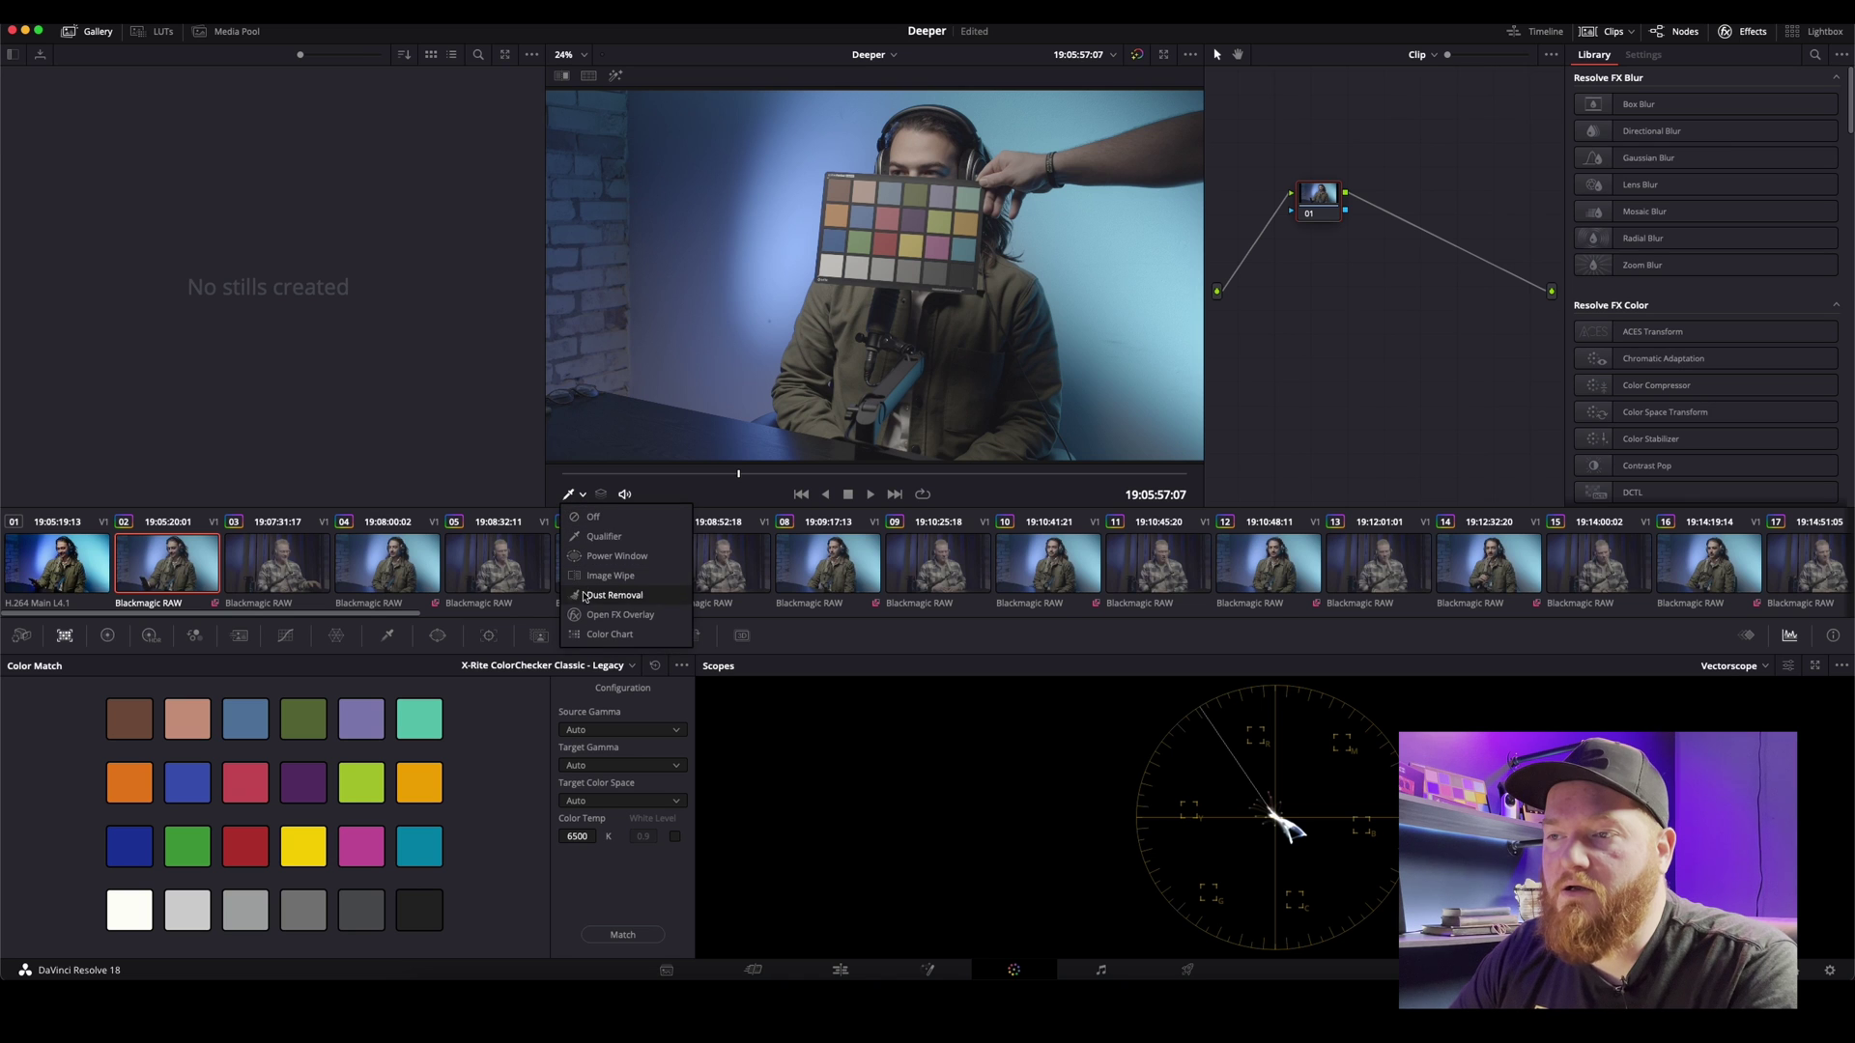
pyautogui.click(593, 635)
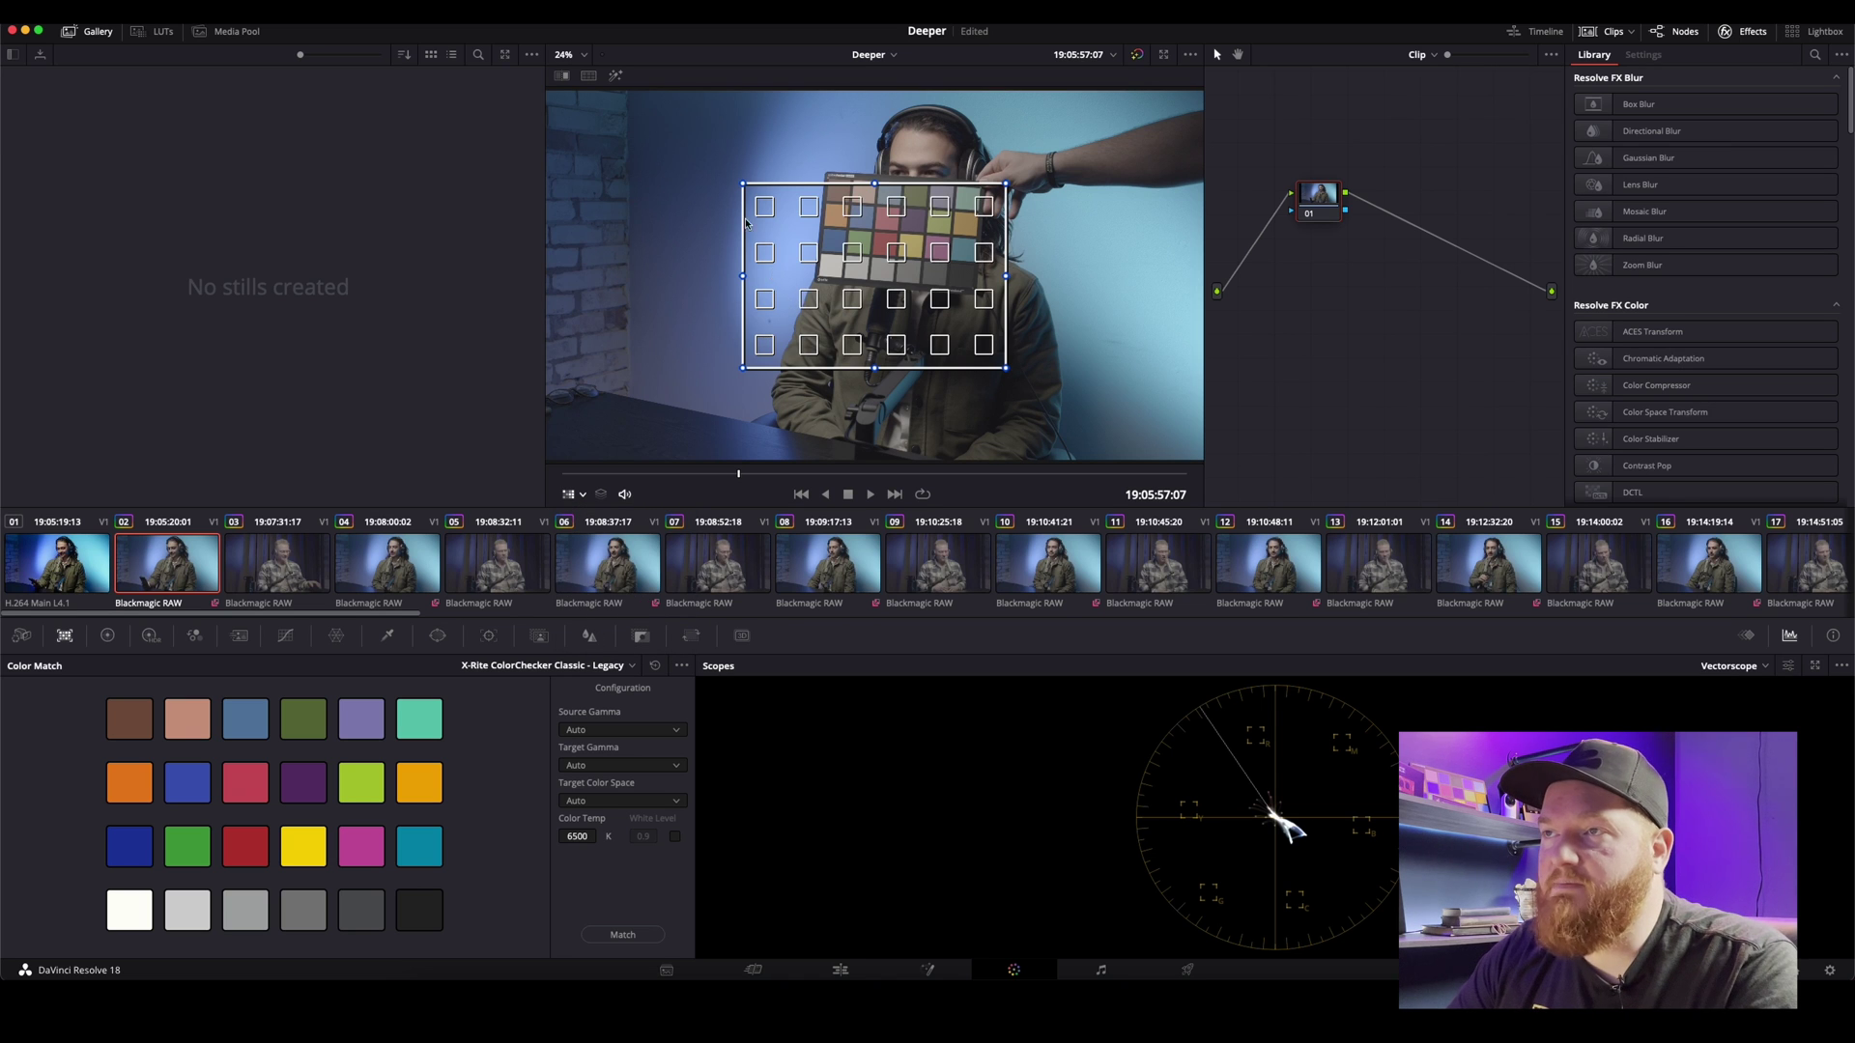
pyautogui.moveTo(742, 181); pyautogui.dragTo(826, 174)
pyautogui.moveTo(740, 367); pyautogui.dragTo(826, 284)
pyautogui.moveTo(1008, 177); pyautogui.dragTo(985, 183)
pyautogui.moveTo(1006, 367); pyautogui.dragTo(974, 292)
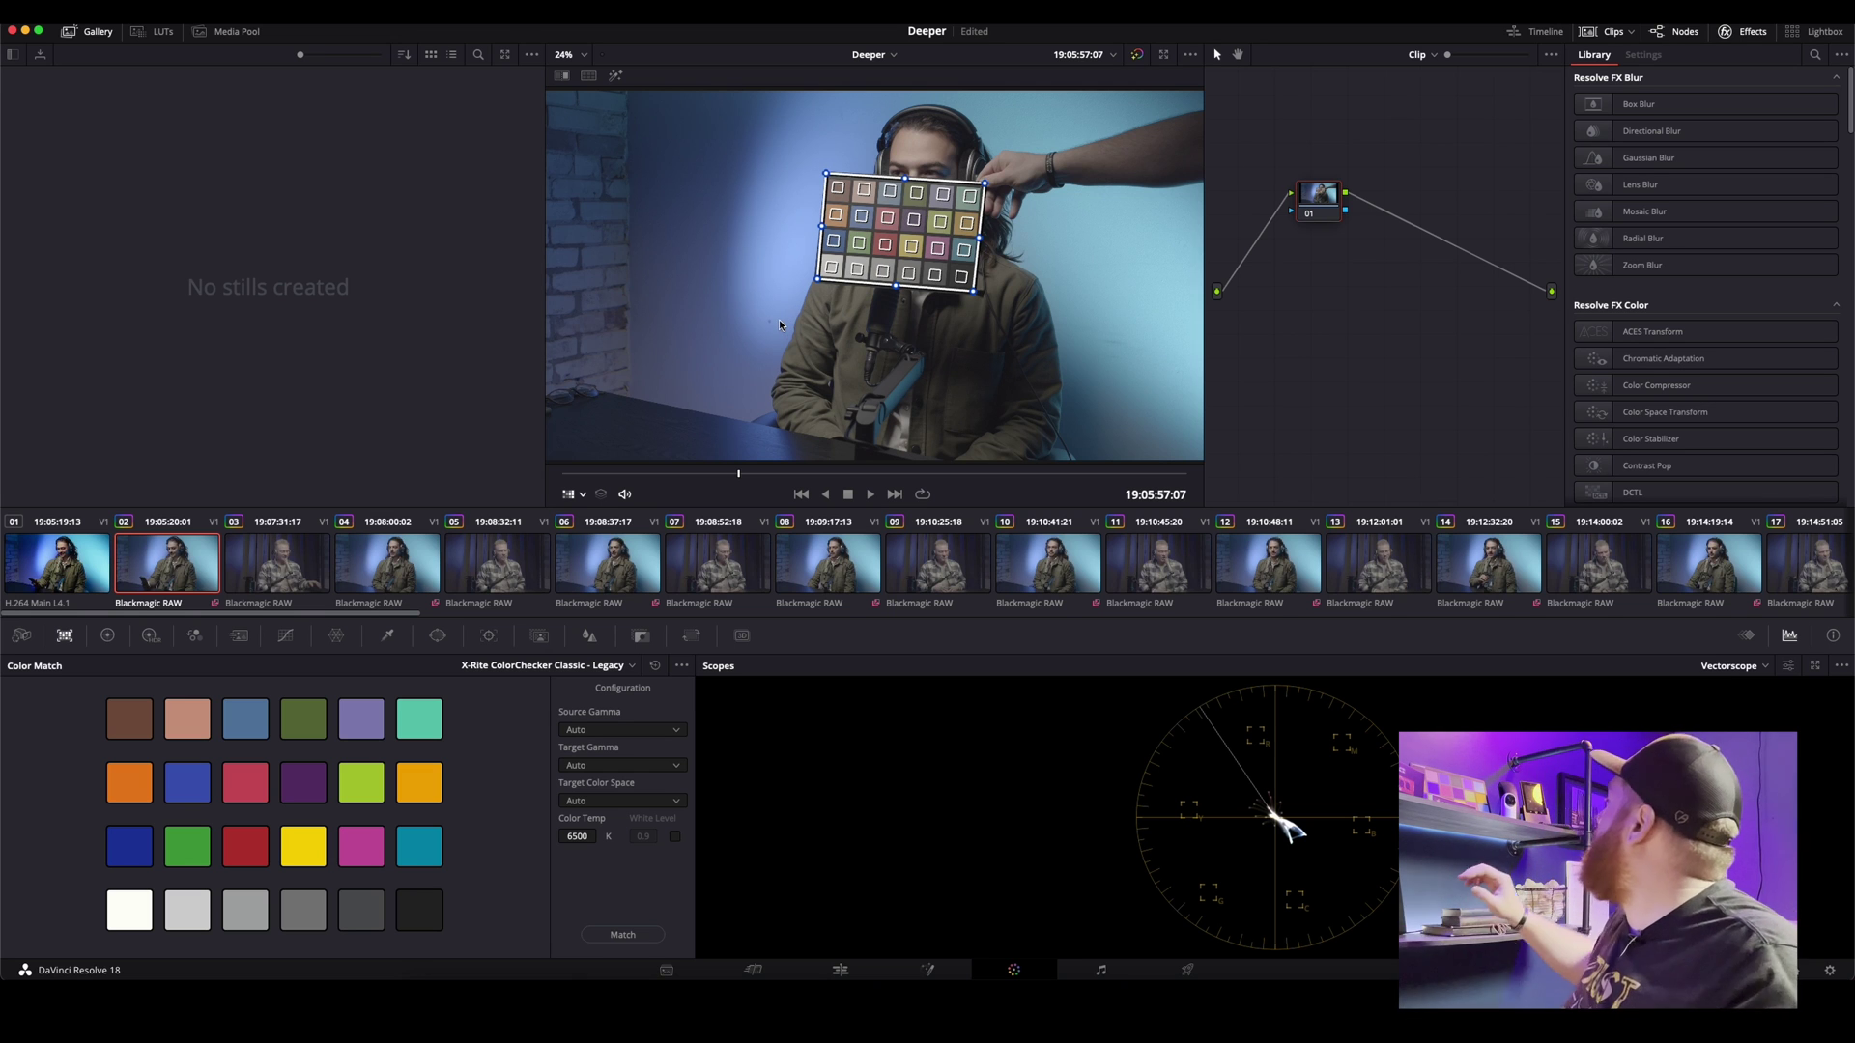
# Step: Set the Source Gamma to Blackmagic Design Pocket 4K Film Gen 4
pyautogui.scroll(-4, 779, 318)
pyautogui.scroll(3, 744, 334)
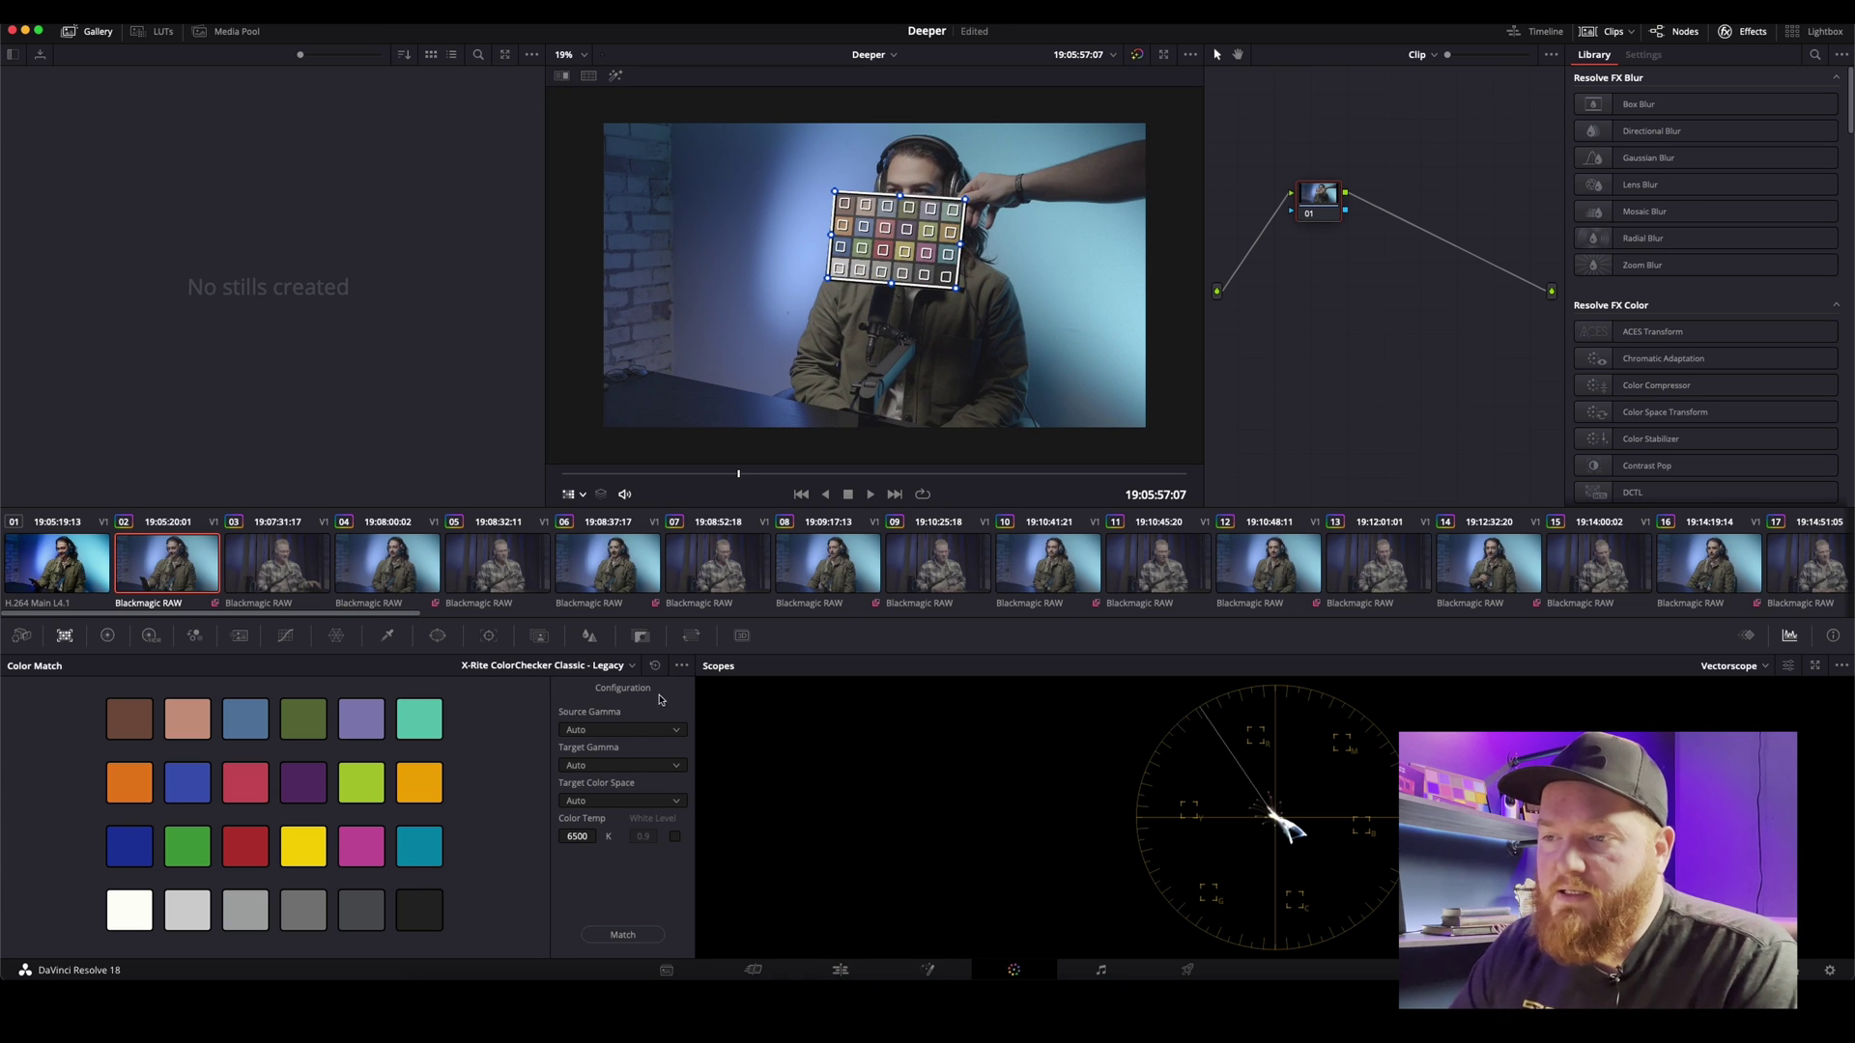
pyautogui.click(606, 730)
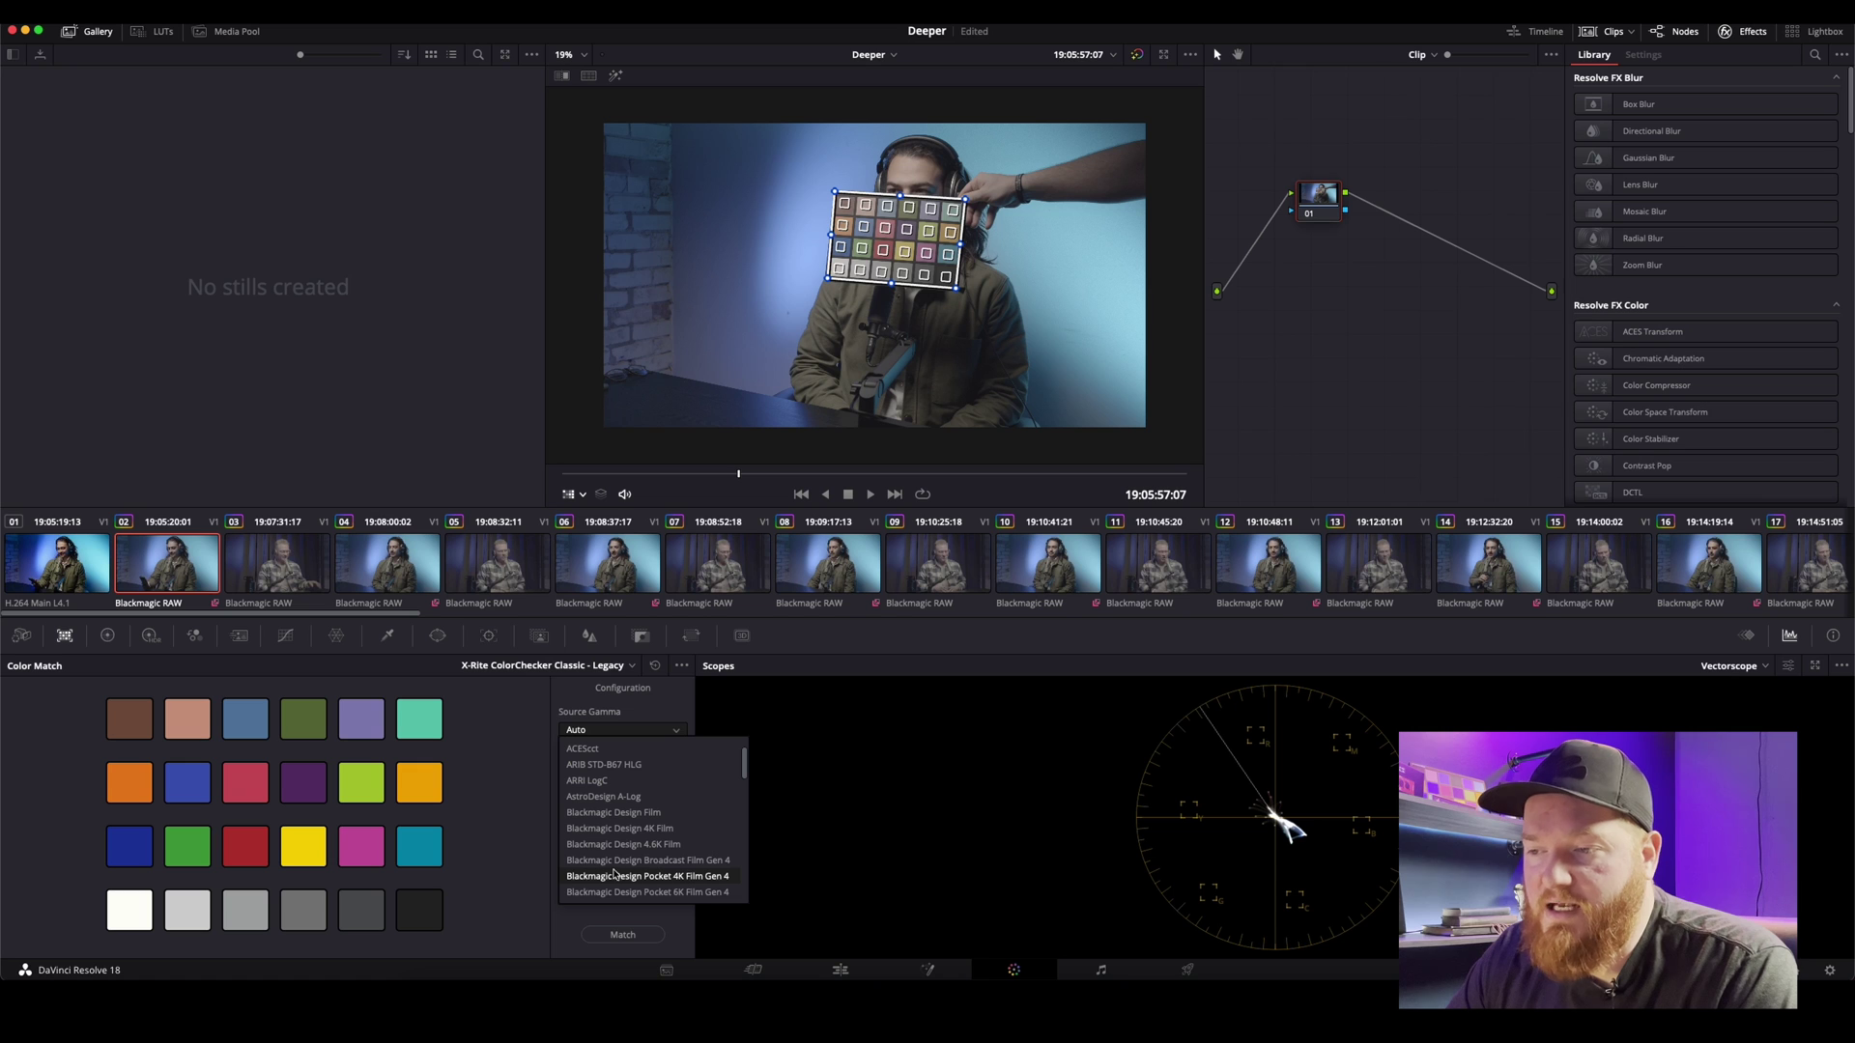
pyautogui.click(611, 877)
# Step: Set the Target Gamma to Rec.709
pyautogui.click(592, 766)
pyautogui.scroll(-5, 601, 850)
pyautogui.scroll(-8, 604, 865)
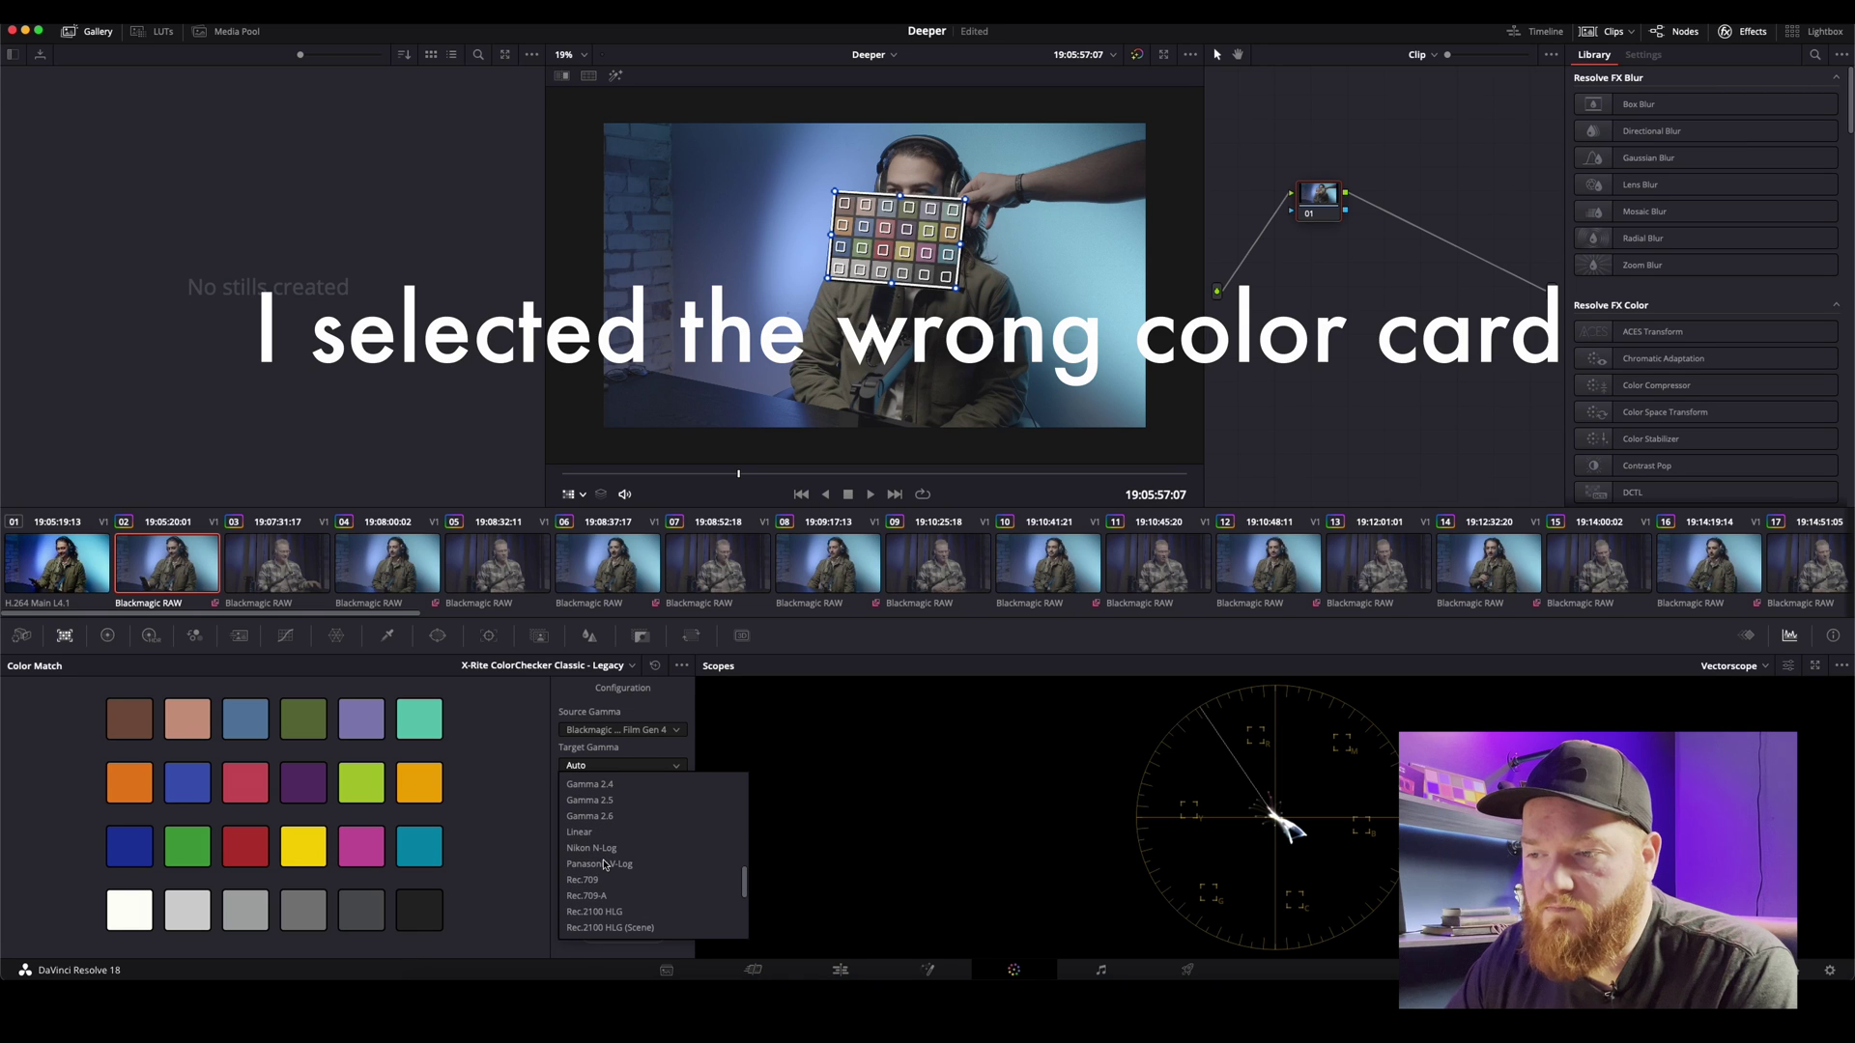
pyautogui.click(585, 875)
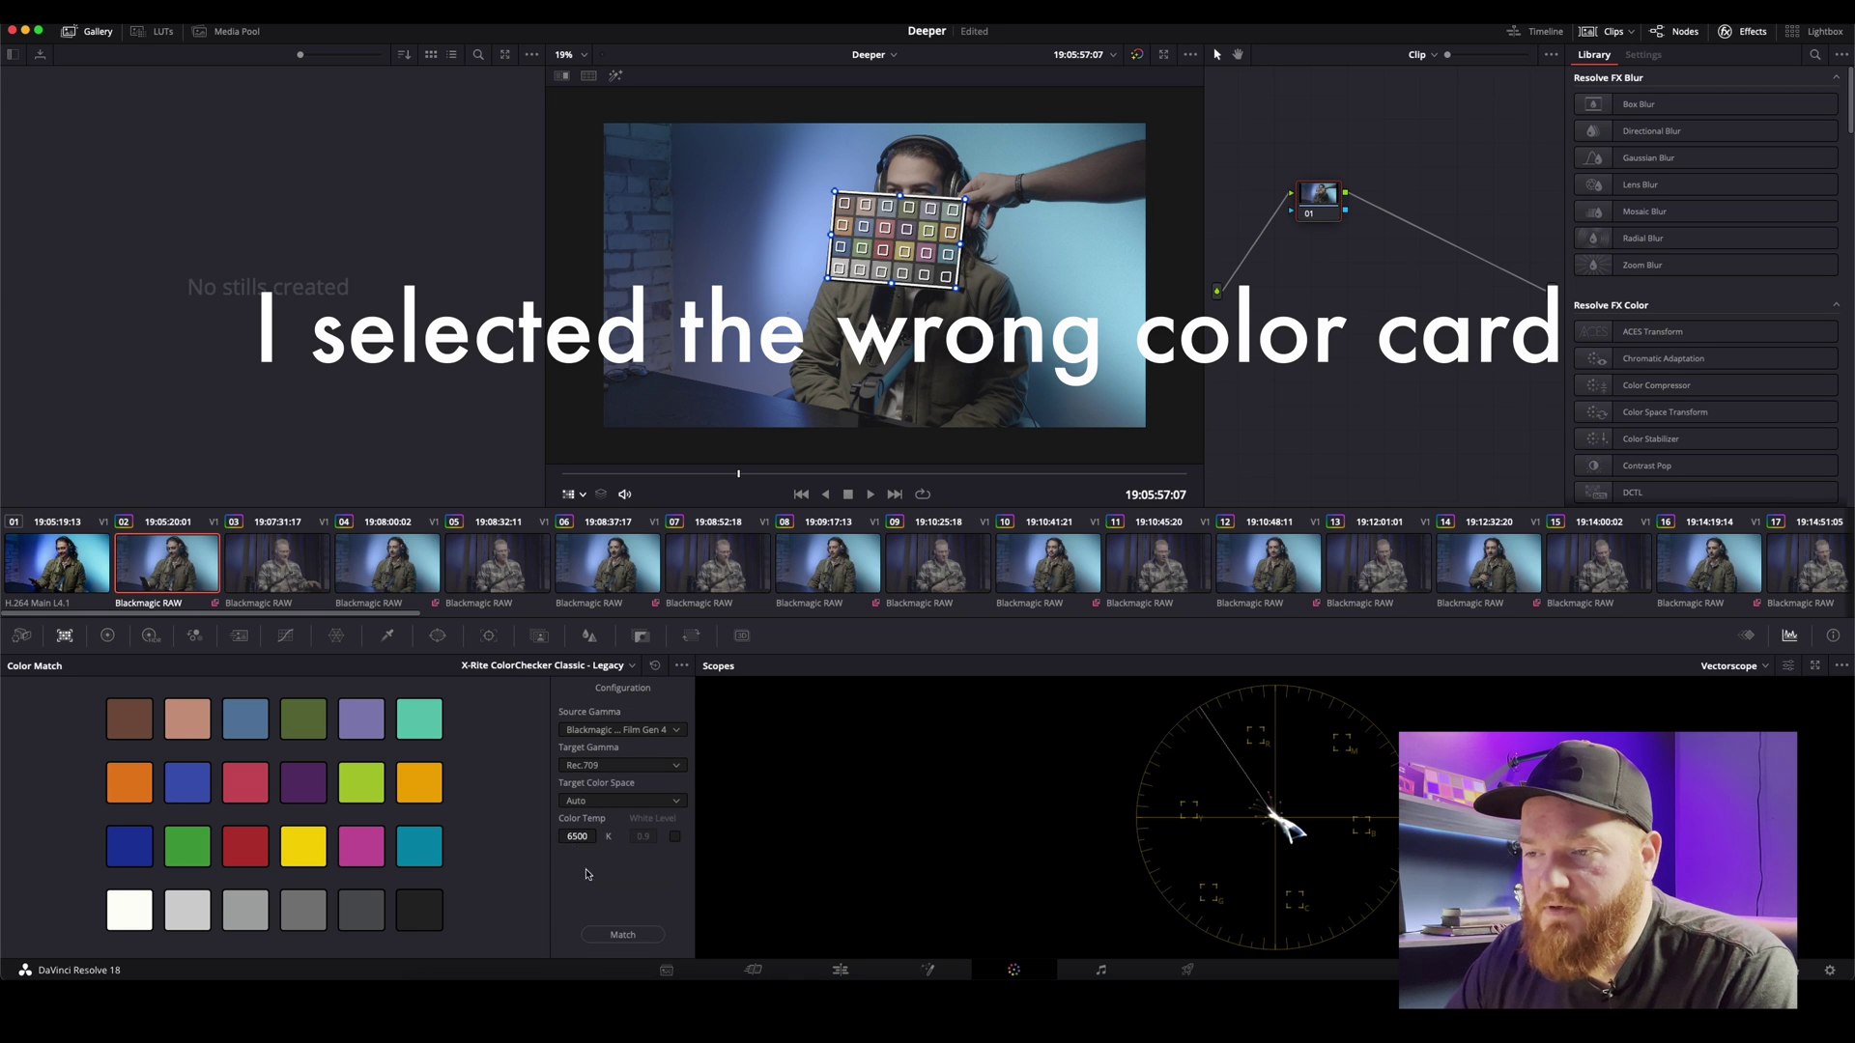
pyautogui.click(594, 766)
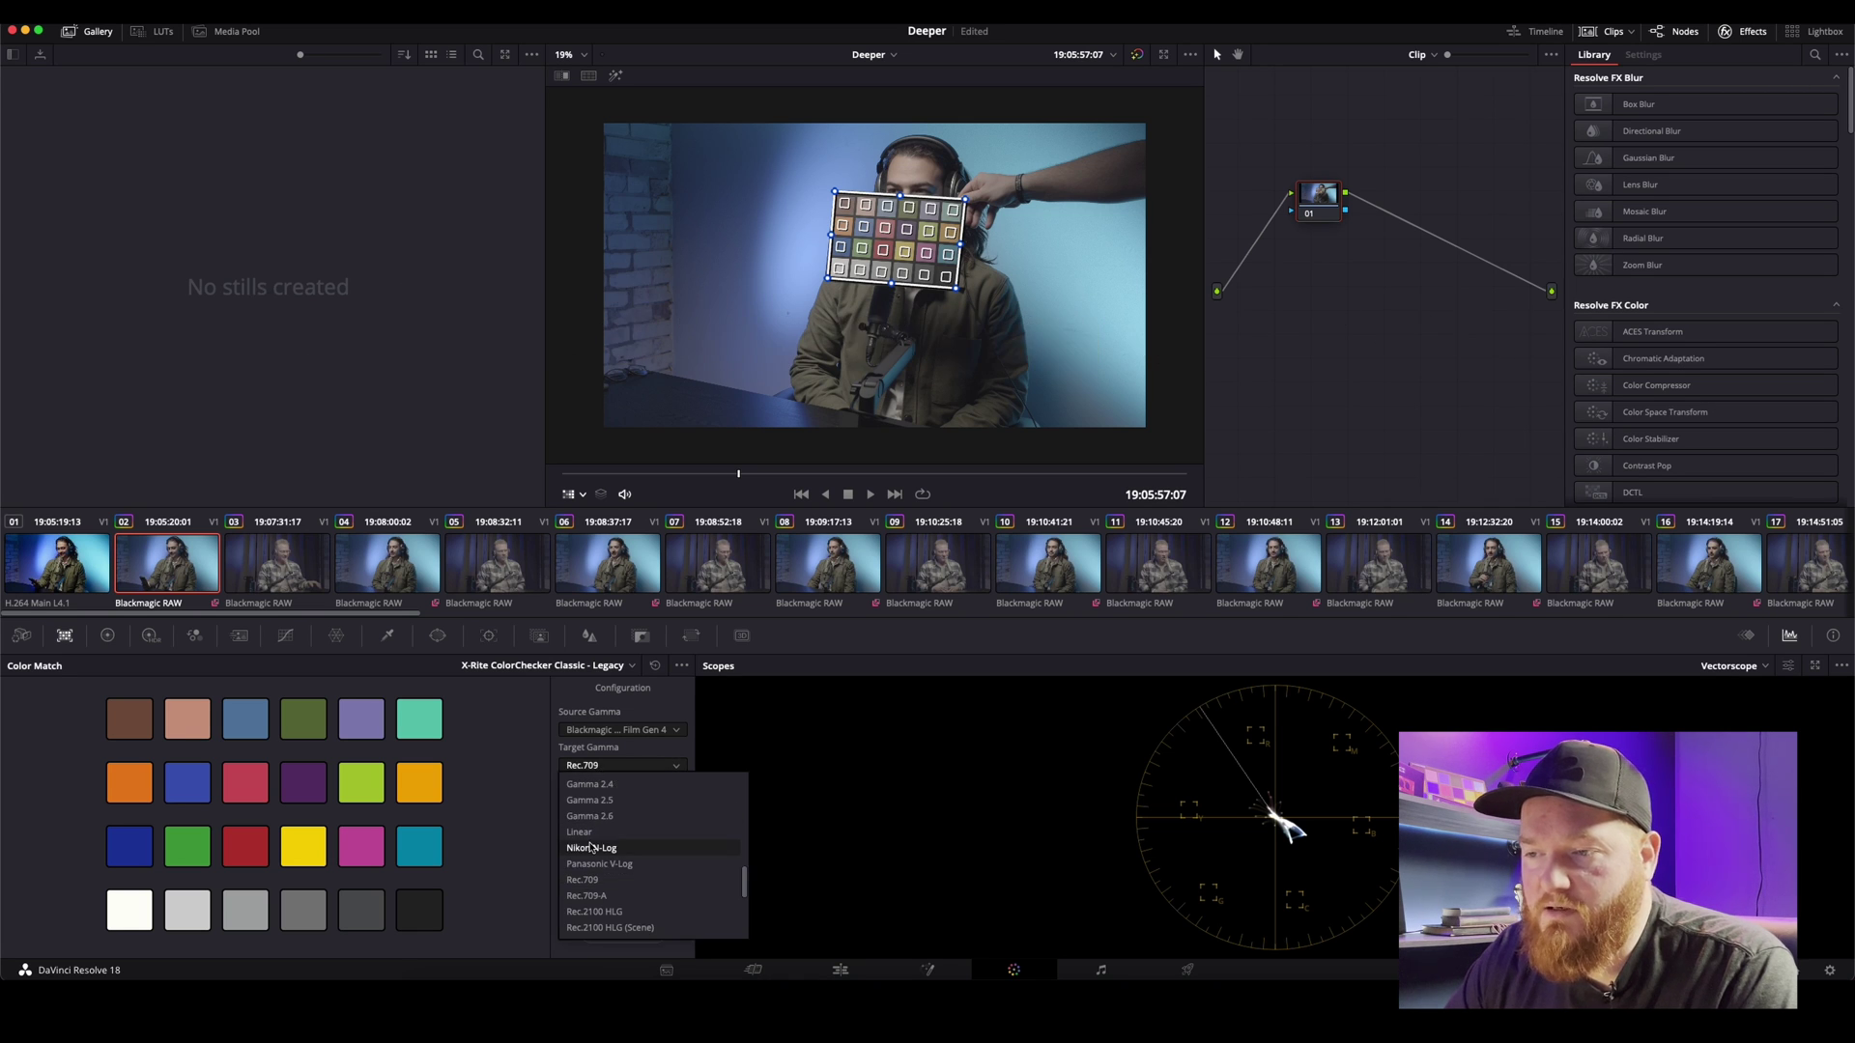
pyautogui.press('Escape')
# Step: Set the target Color Space to Rec.709 and the colour temperature to 5600 K, then run Match
pyautogui.click(597, 802)
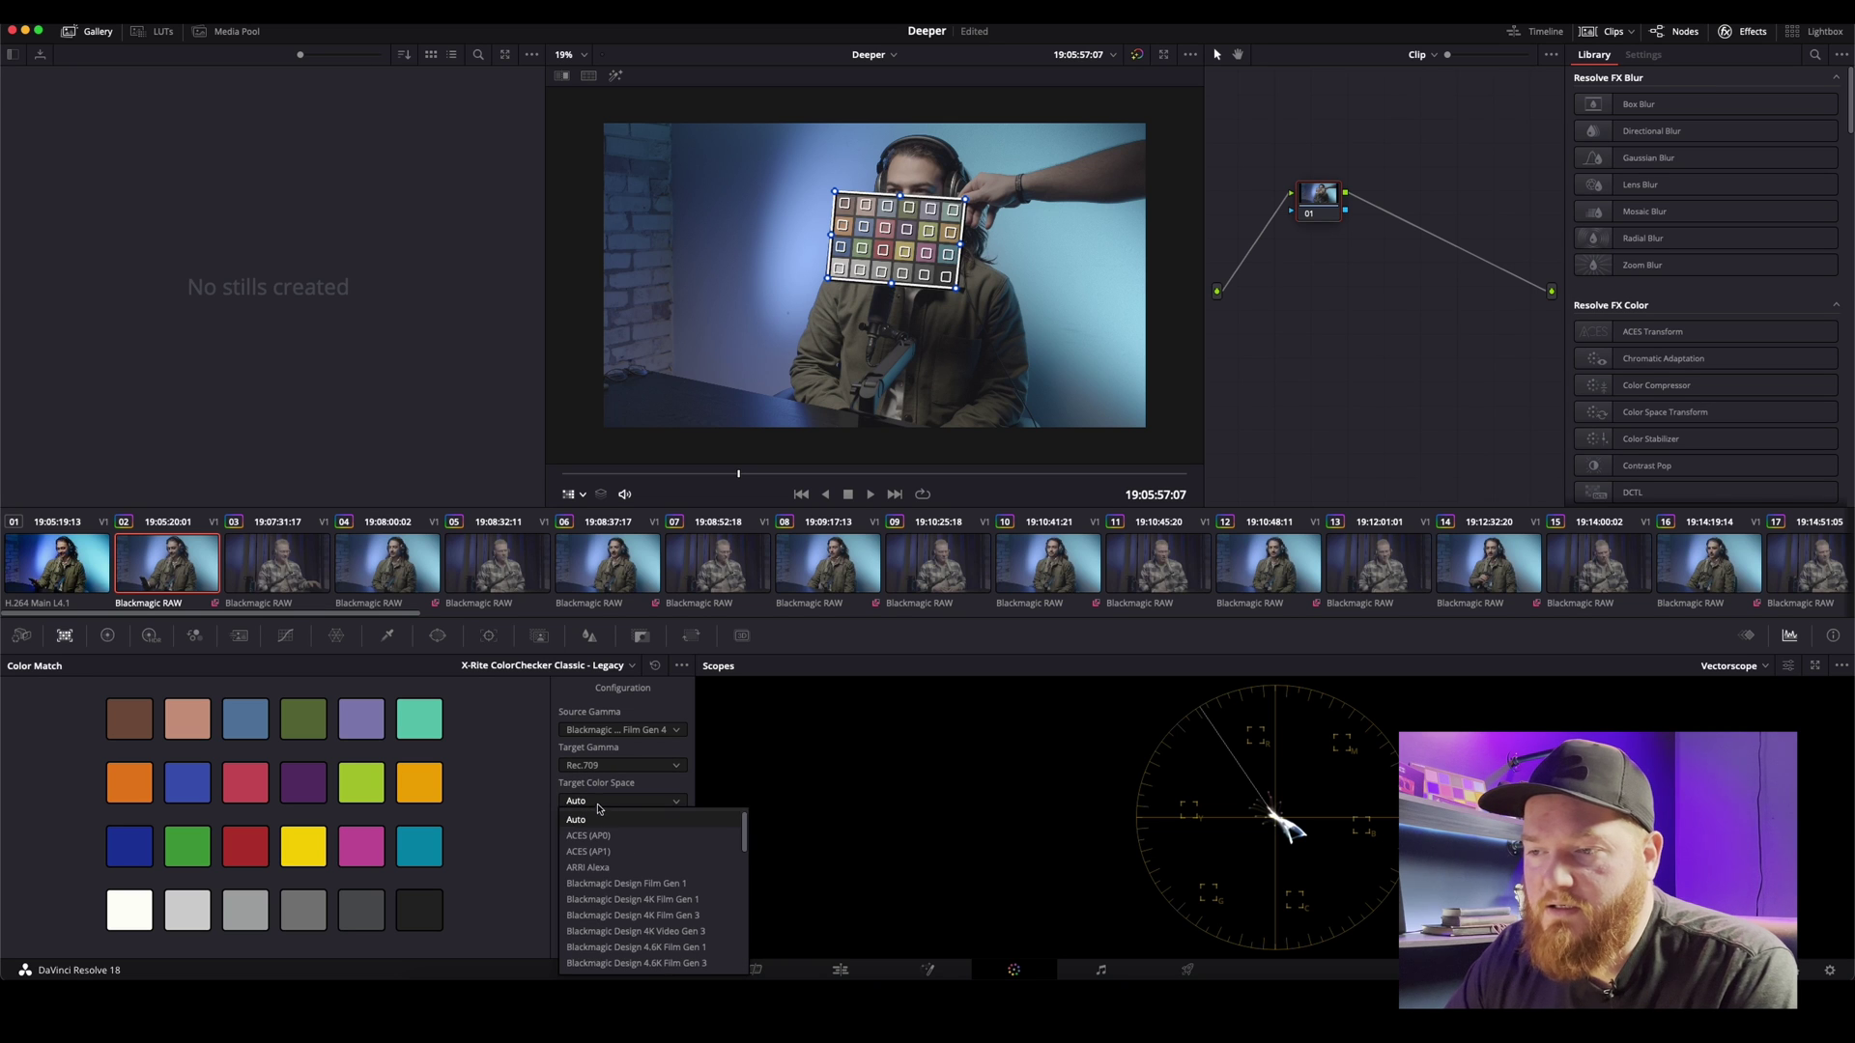
pyautogui.scroll(-15, 596, 870)
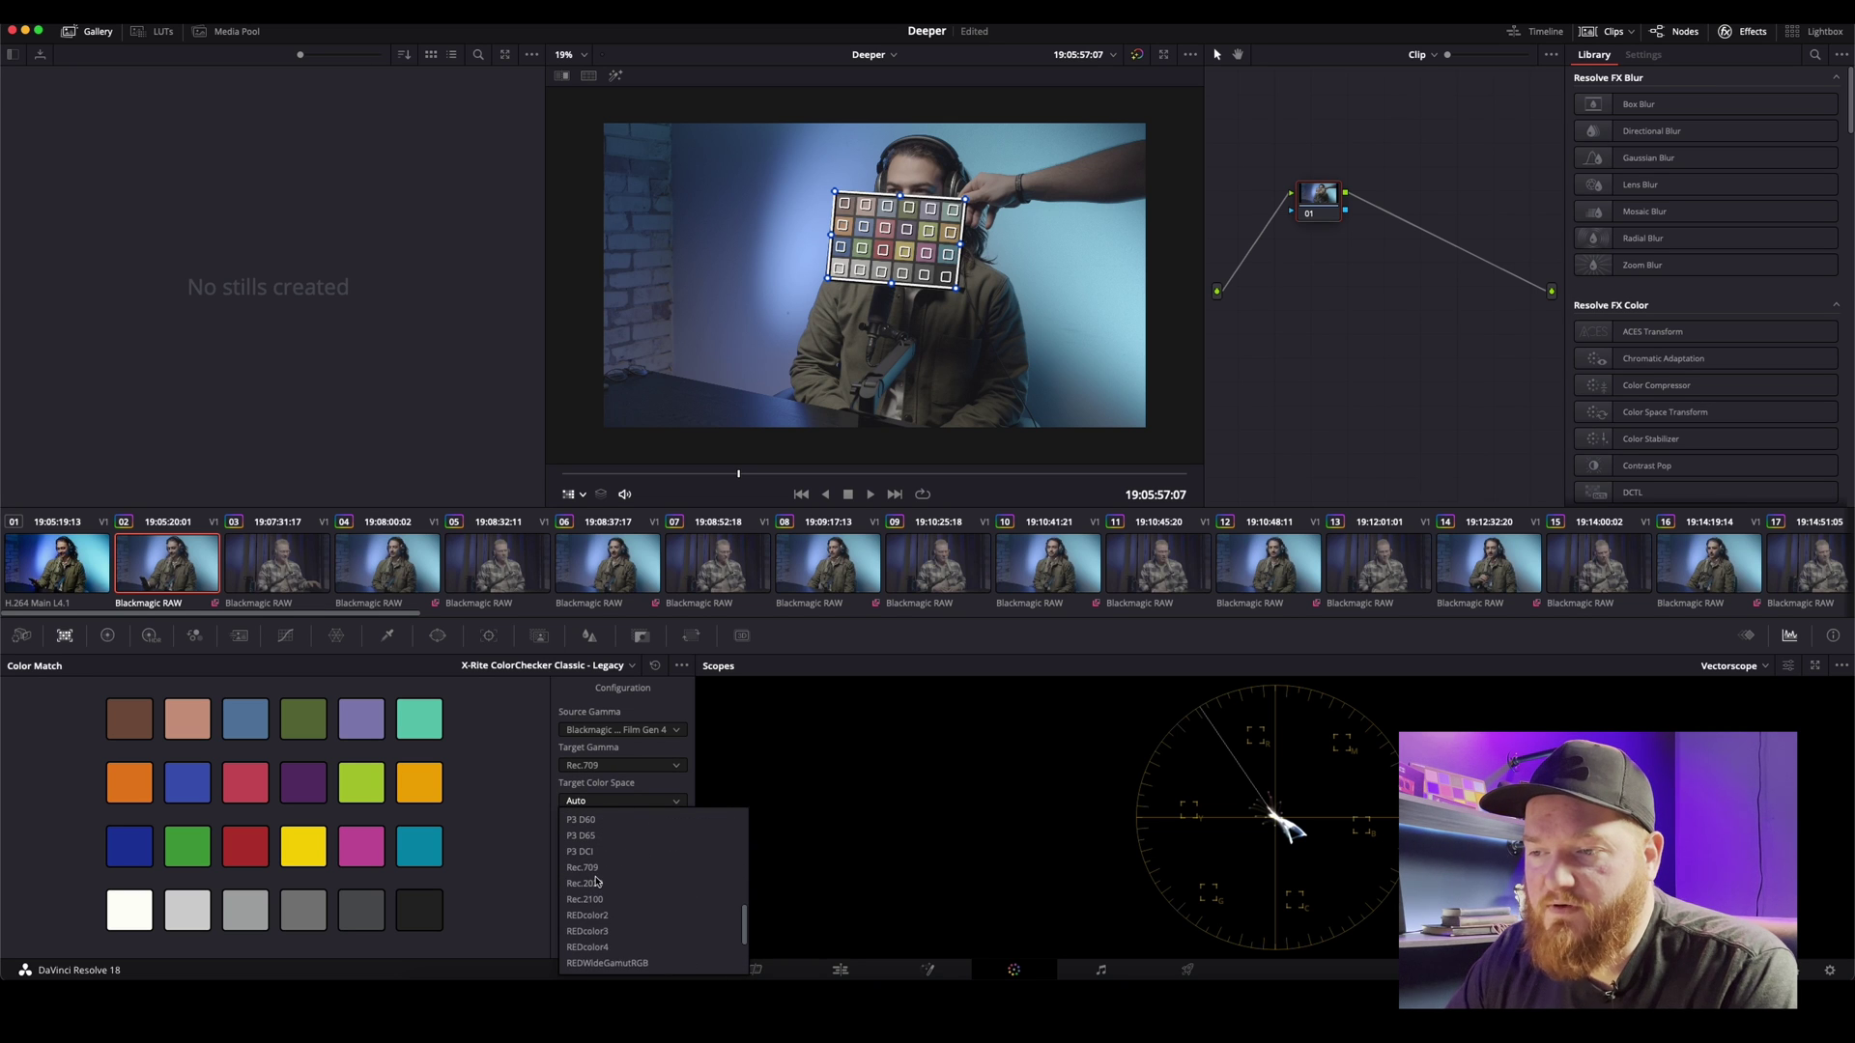
pyautogui.click(583, 867)
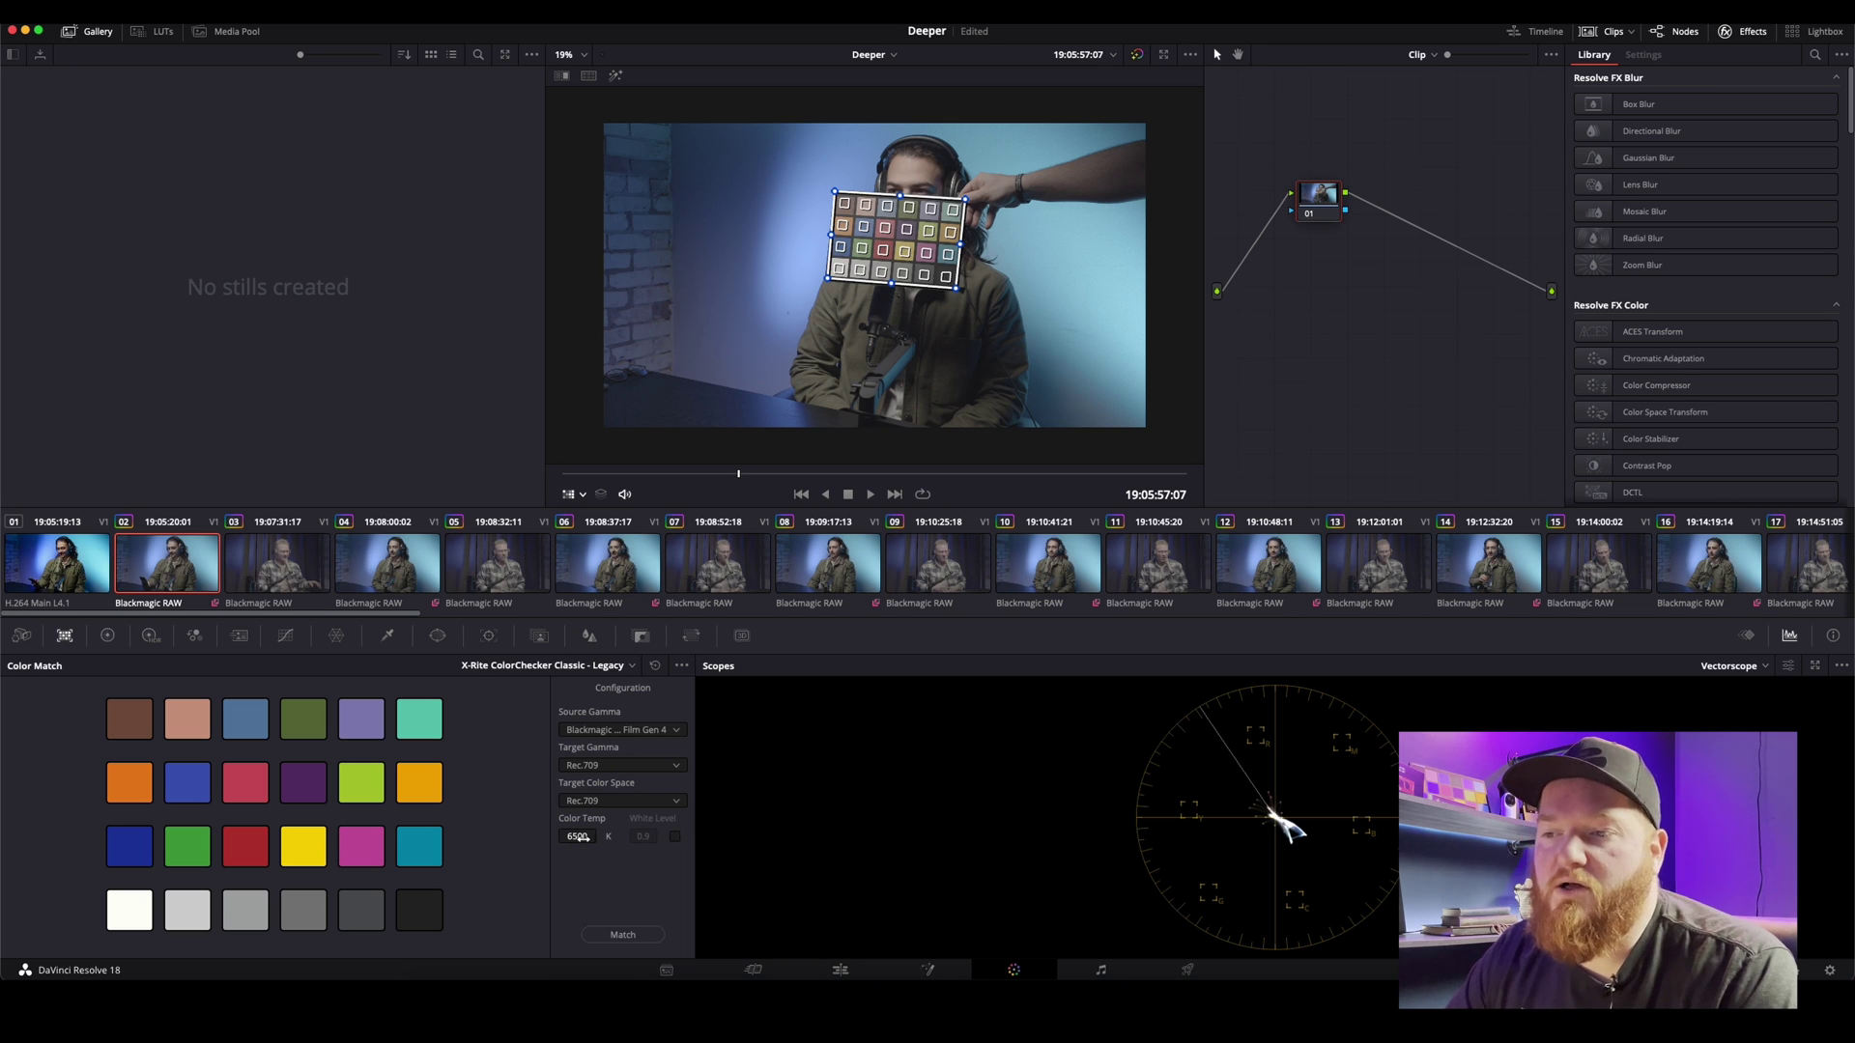
pyautogui.click(580, 836)
pyautogui.write('560')
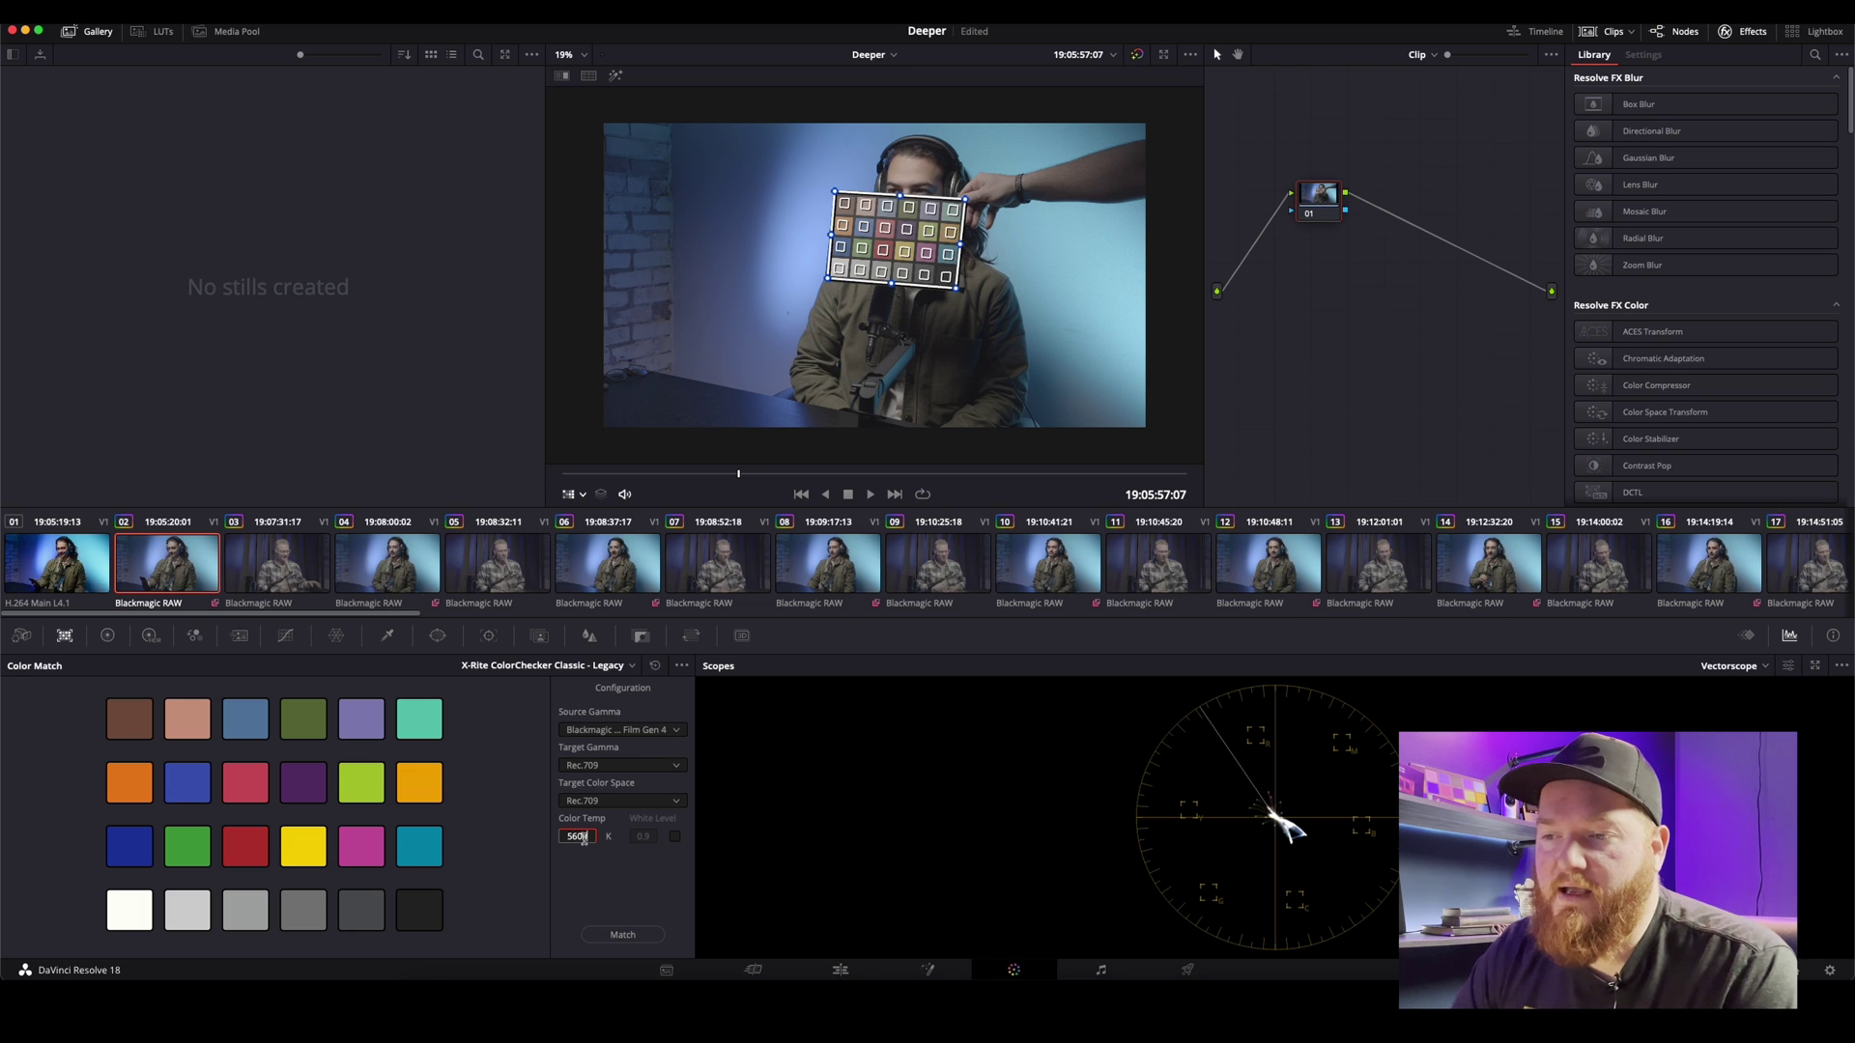
pyautogui.click(623, 935)
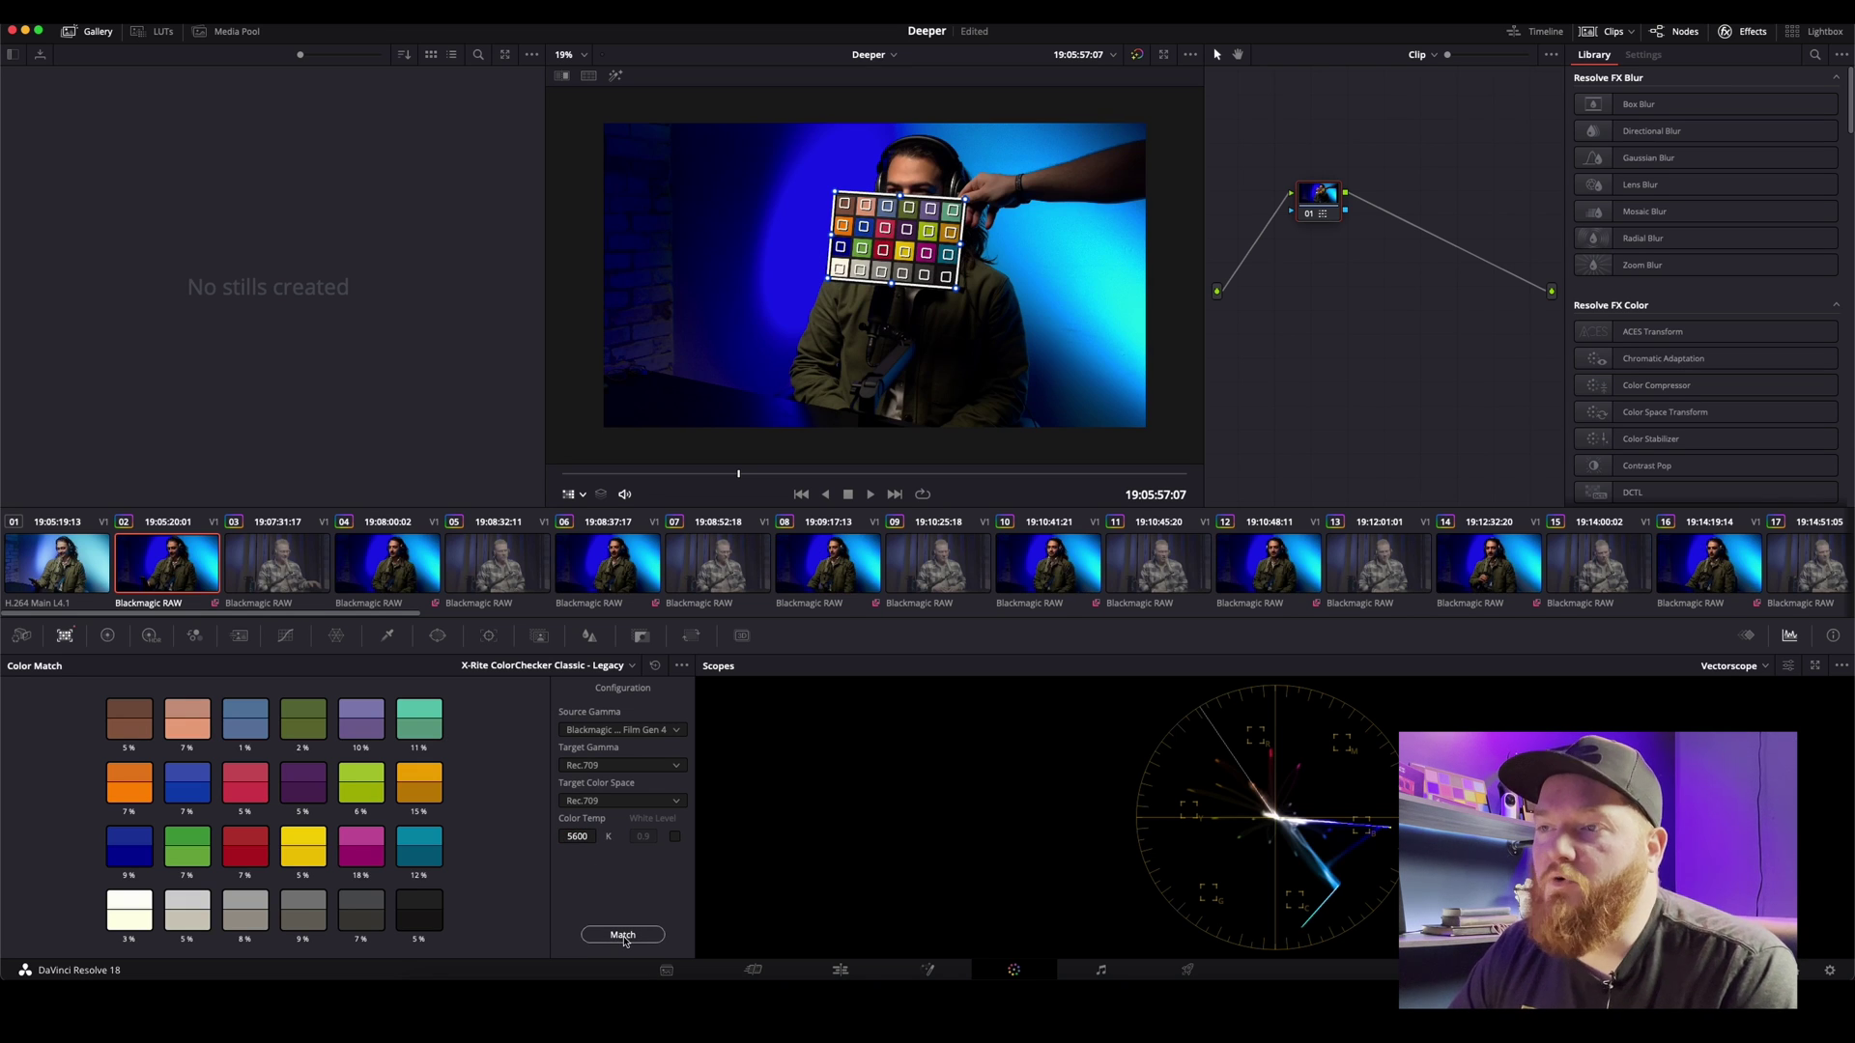
# Step: Turn the colour chart overlay off and move past the chart to a clean frame
pyautogui.click(581, 496)
pyautogui.click(591, 517)
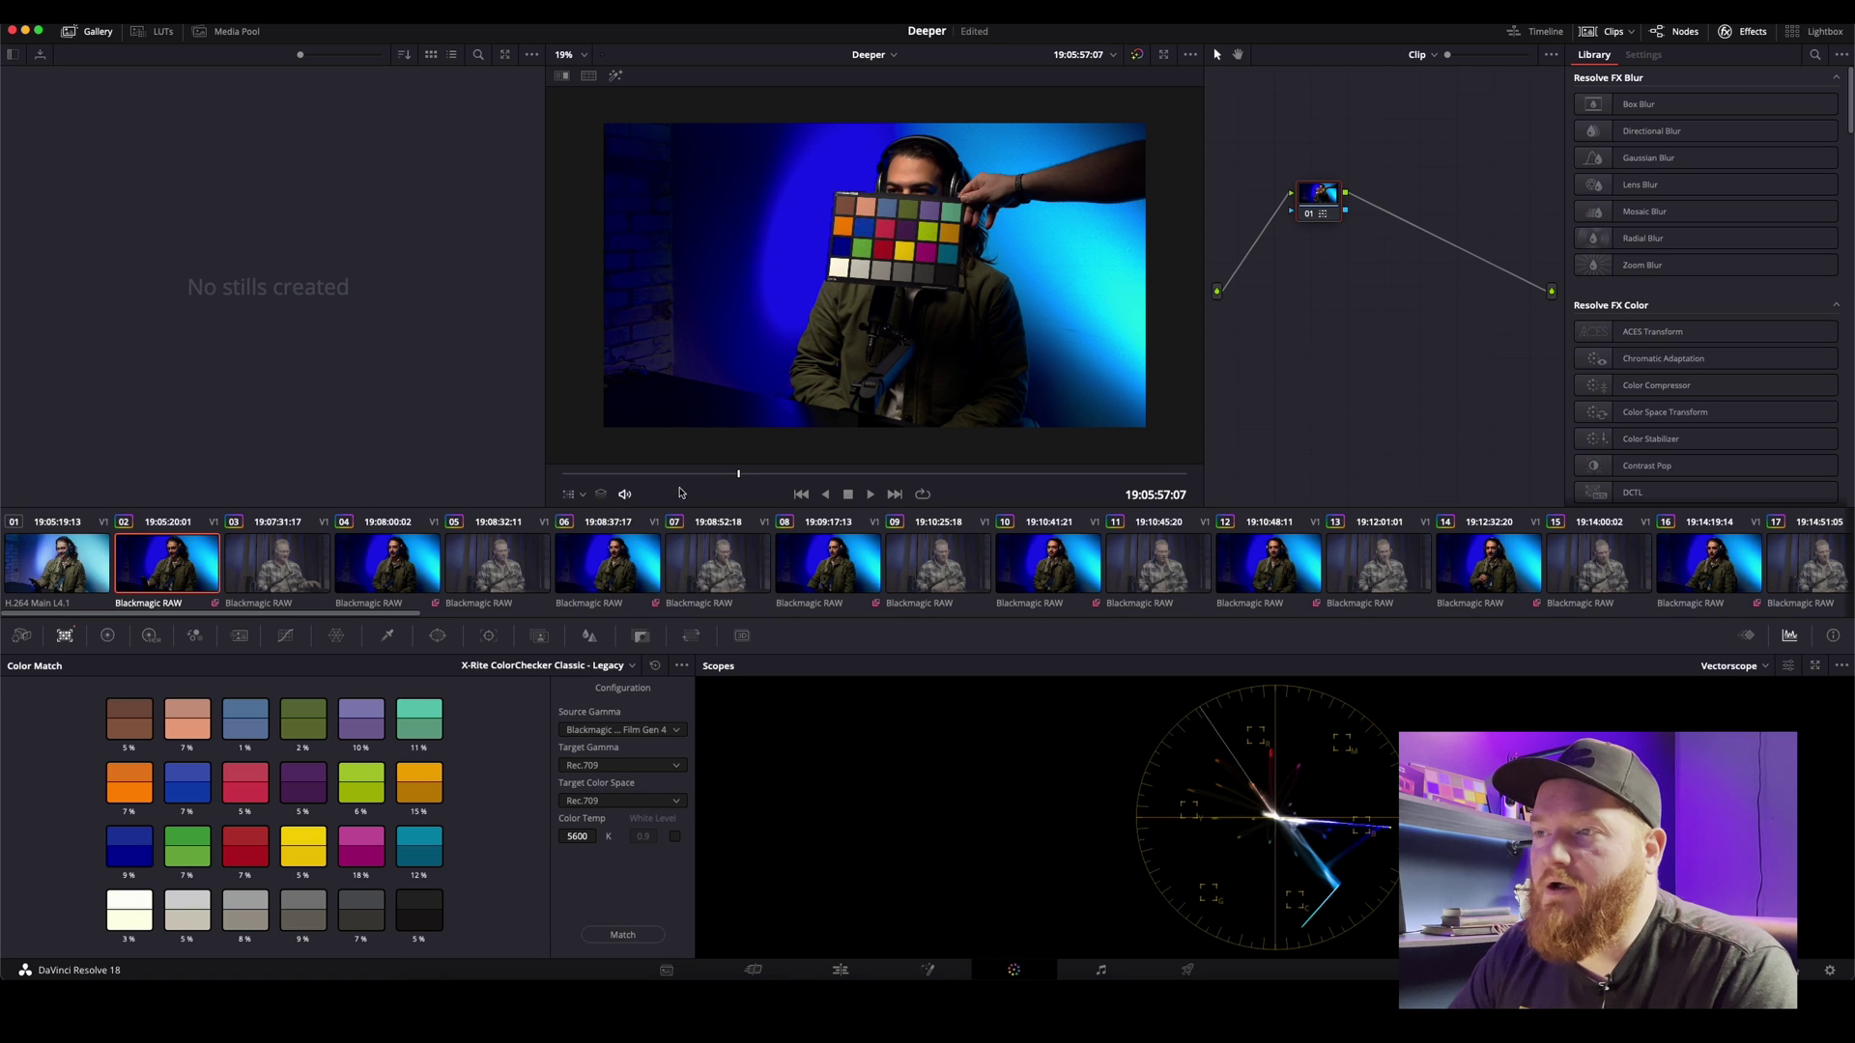
pyautogui.moveTo(738, 476); pyautogui.dragTo(751, 477)
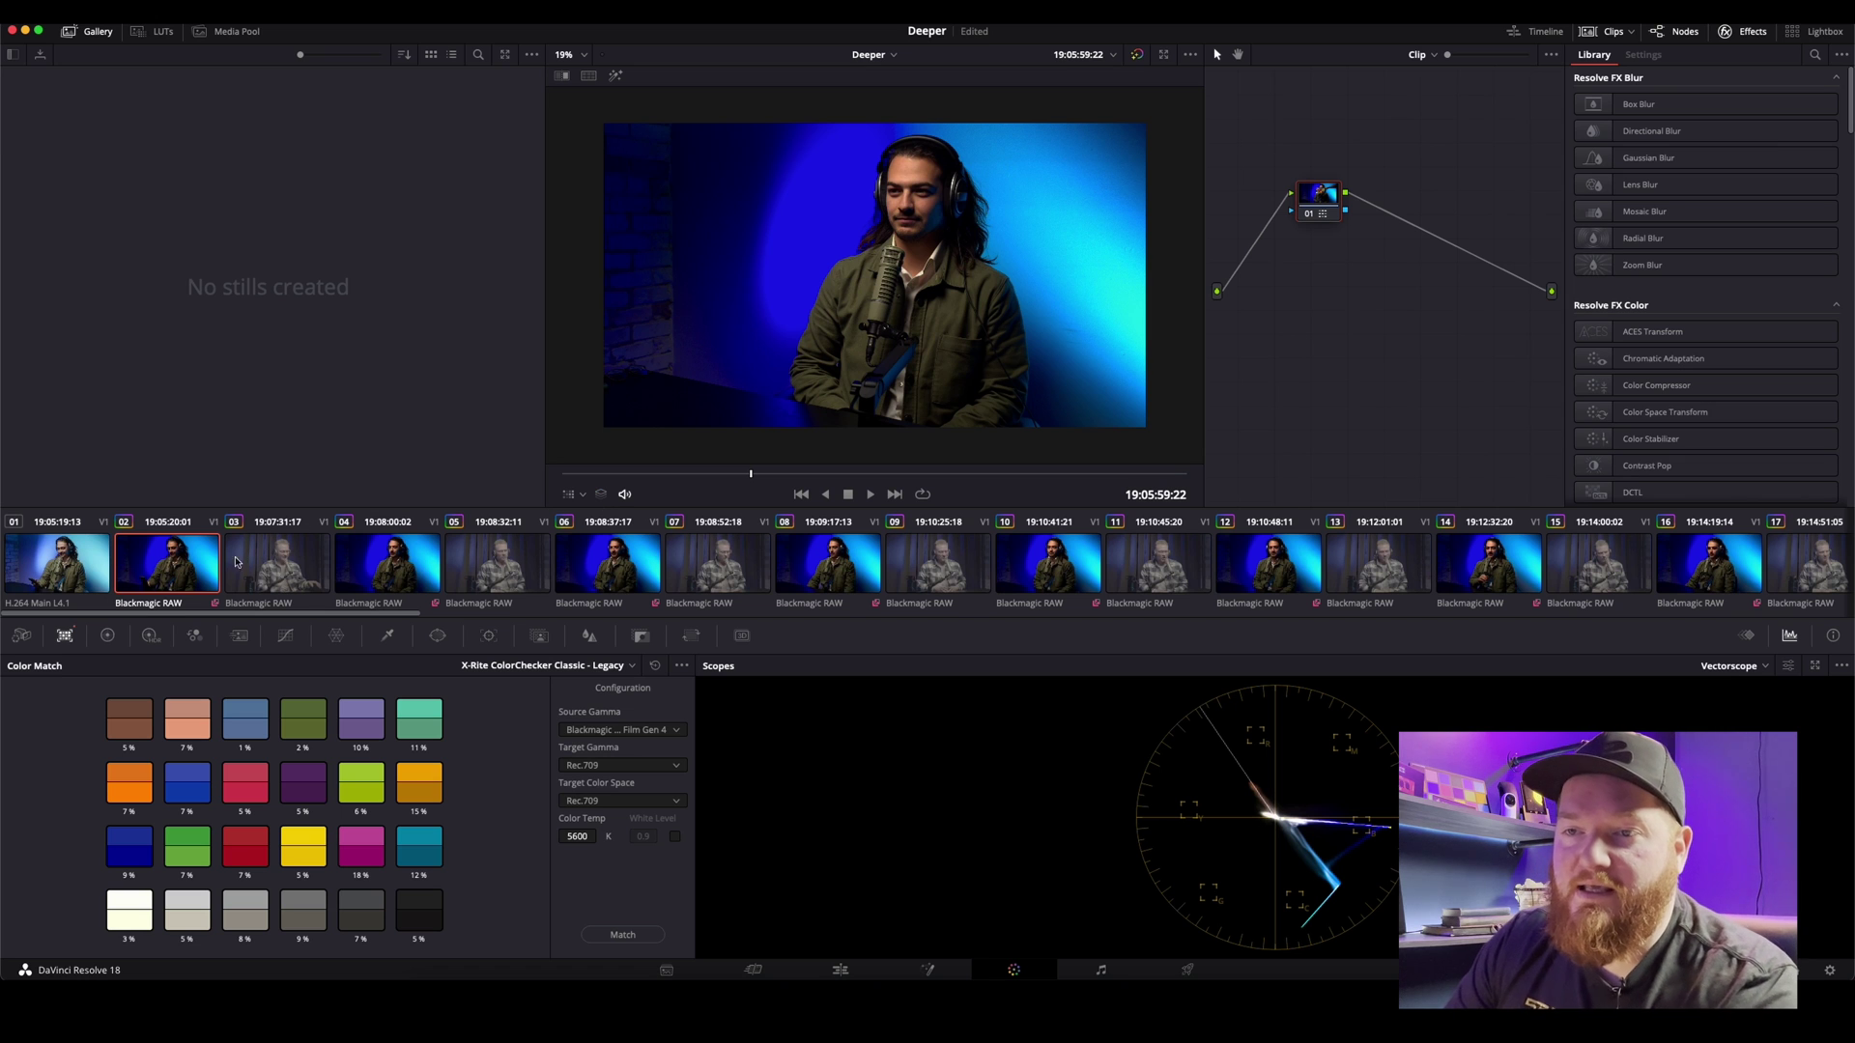
# Step: Compare host clips 04, 06, 08, 10 against guest clips 09, 07, 05, 03
pyautogui.click(384, 567)
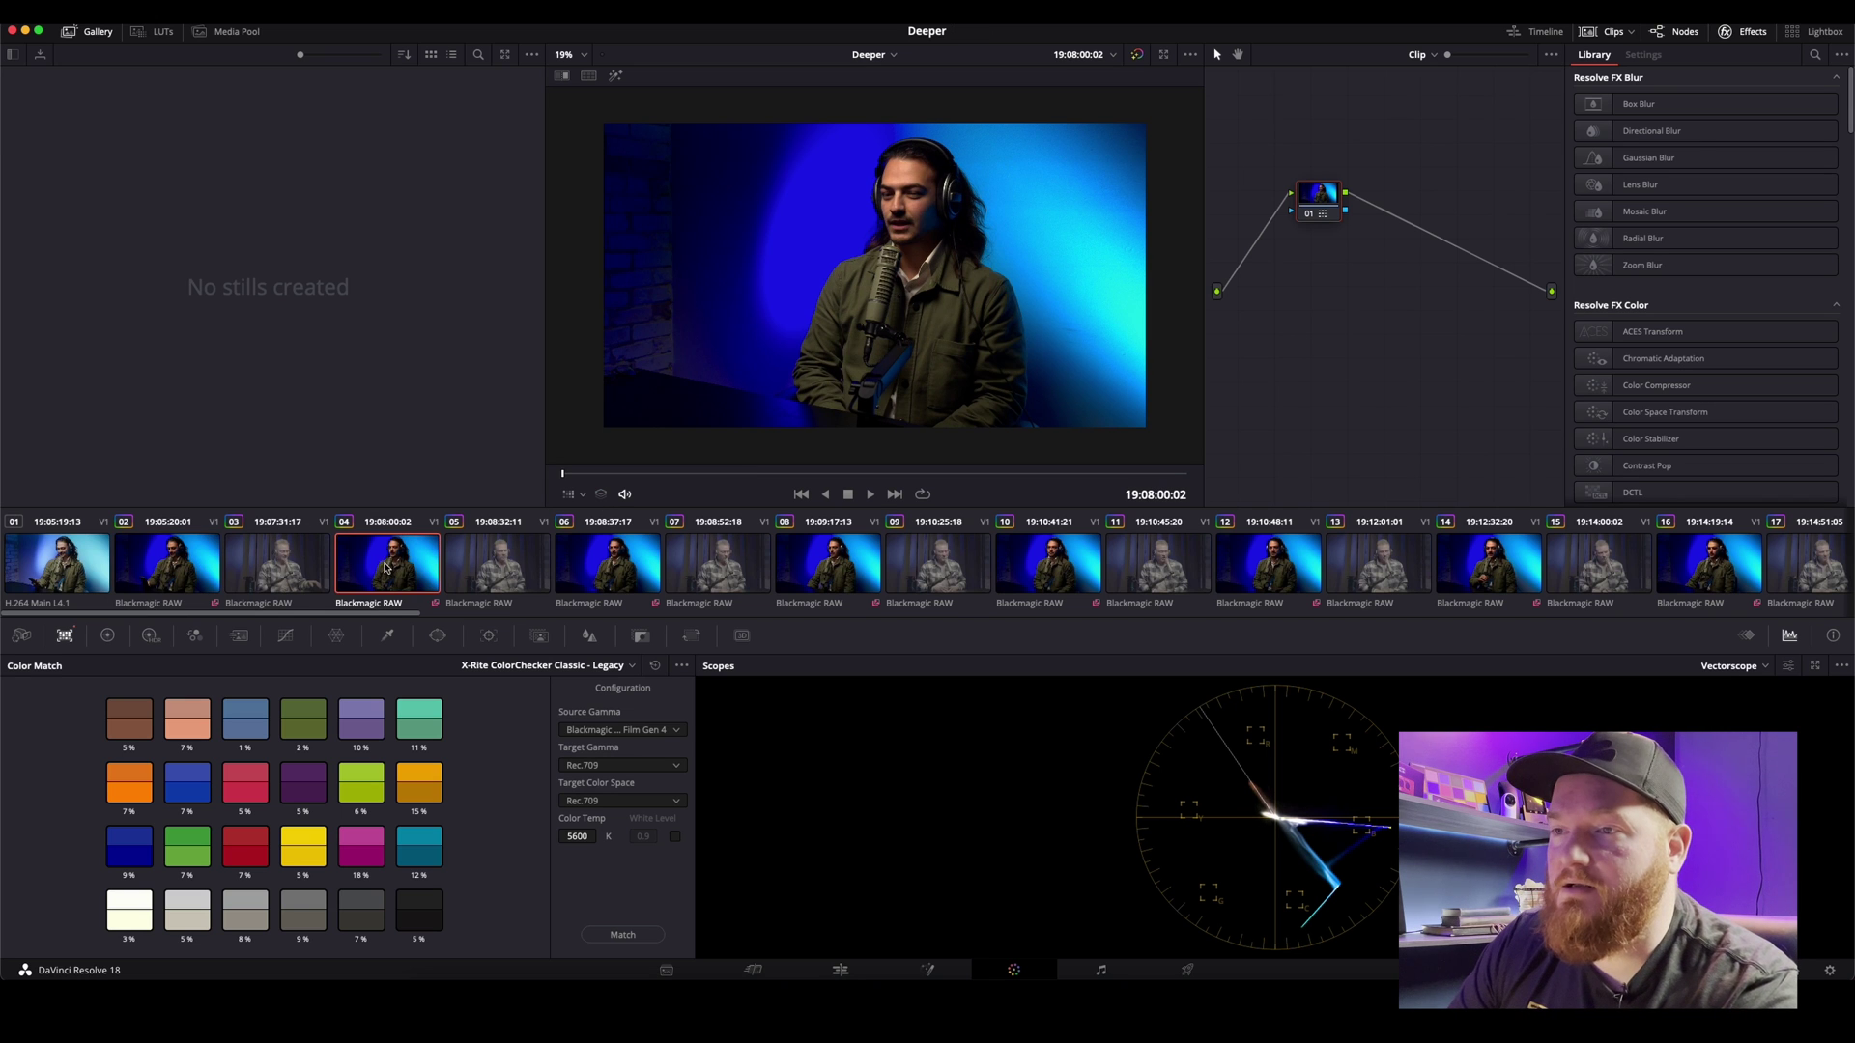
pyautogui.click(610, 563)
pyautogui.click(826, 567)
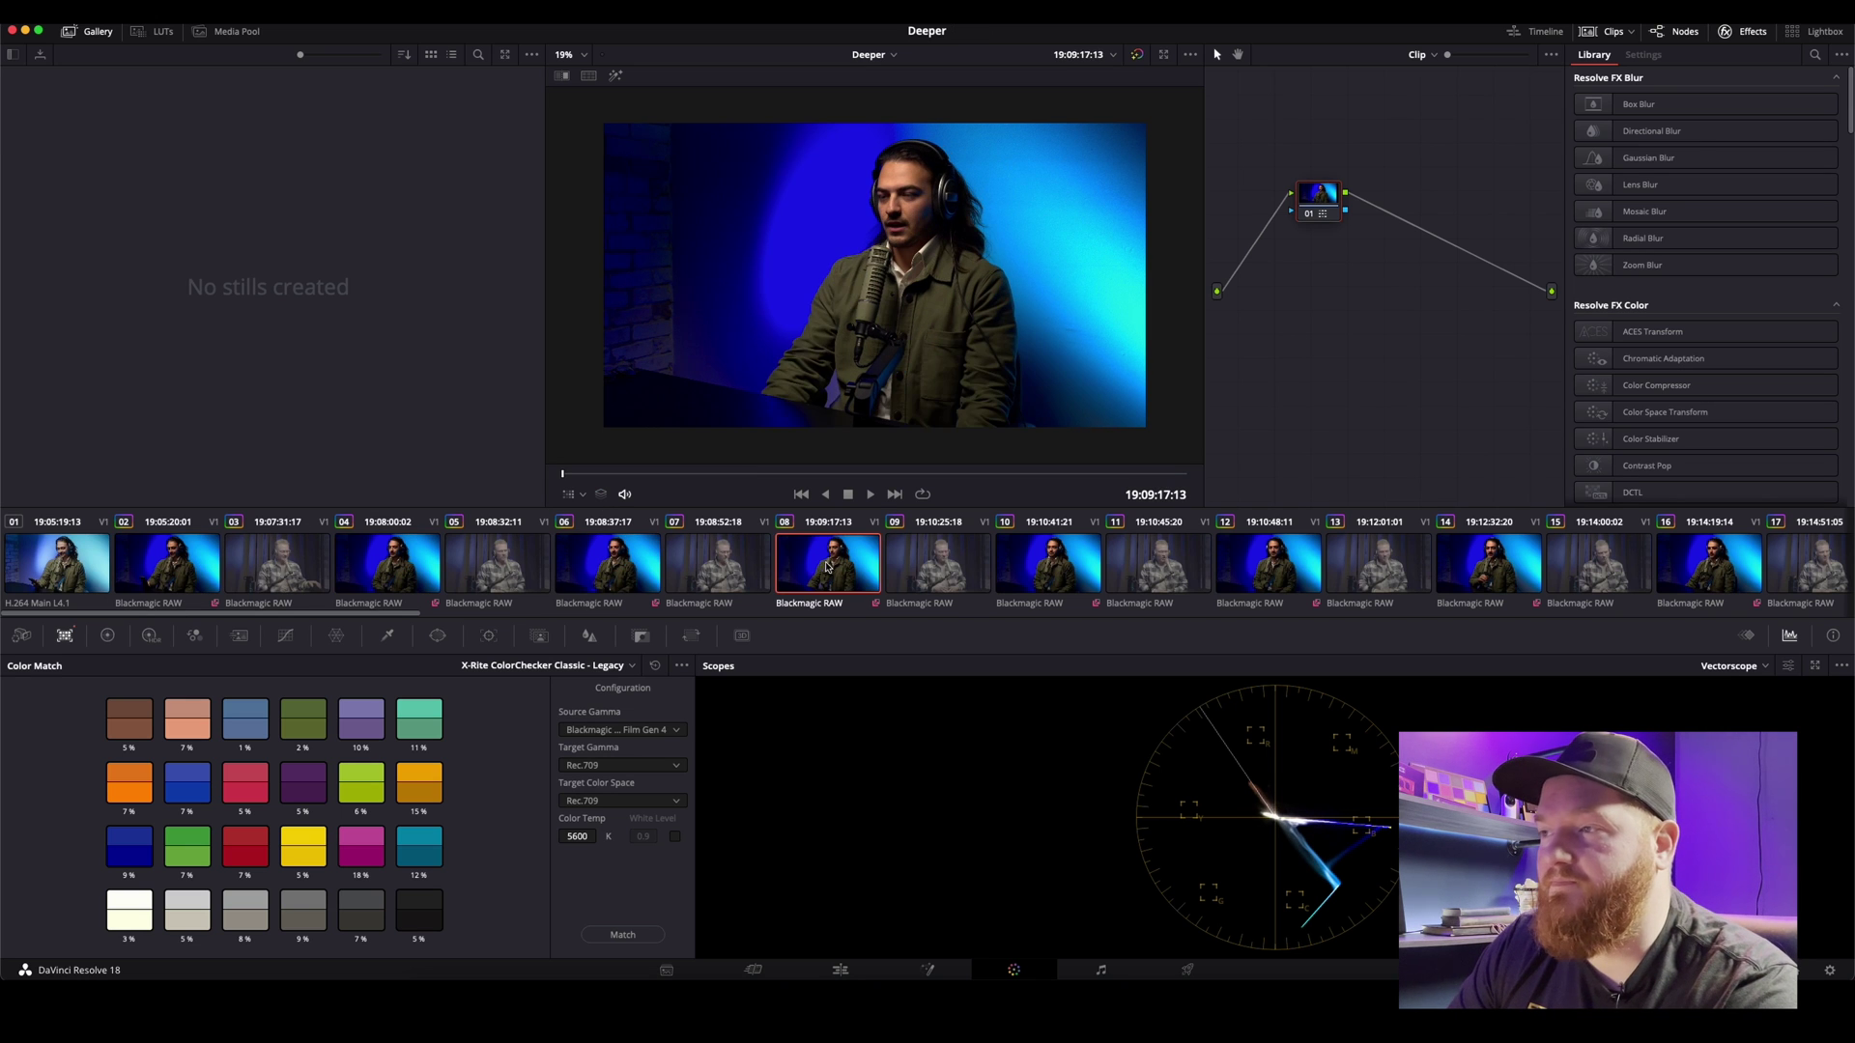
pyautogui.click(1054, 576)
pyautogui.click(943, 571)
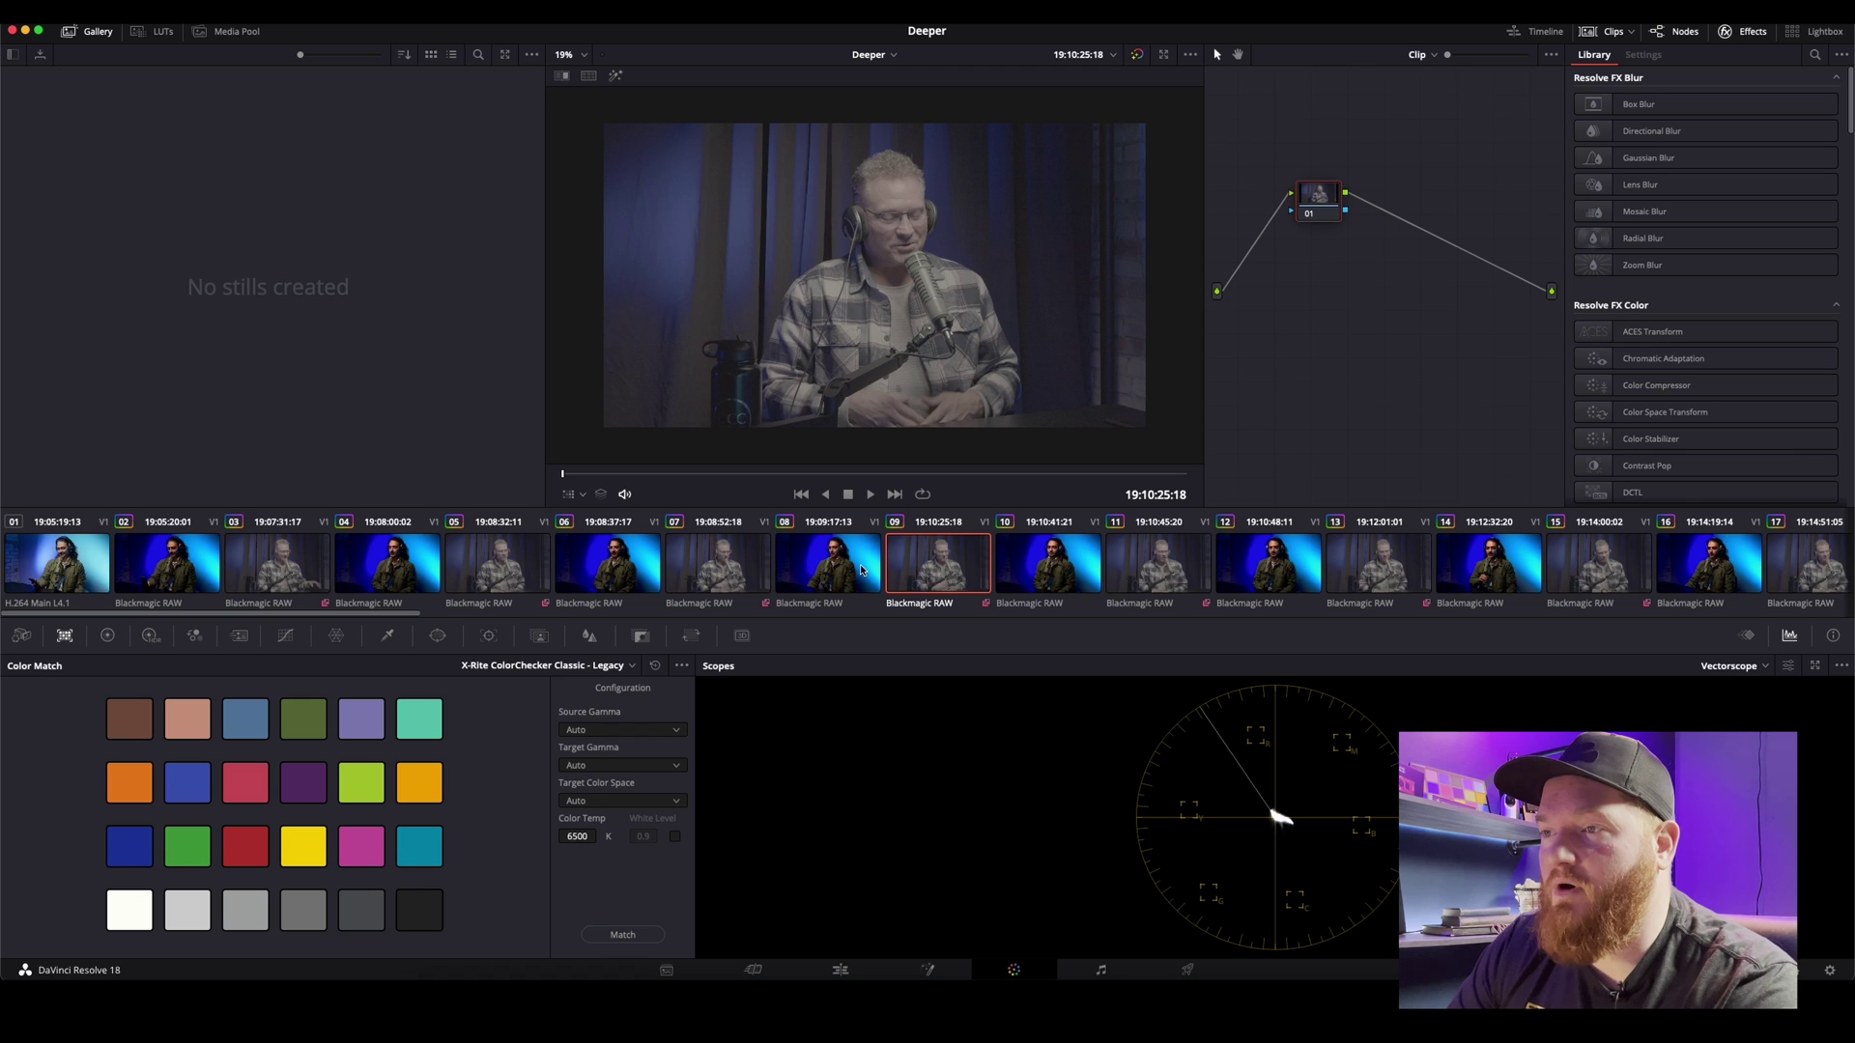
pyautogui.click(733, 570)
pyautogui.click(517, 568)
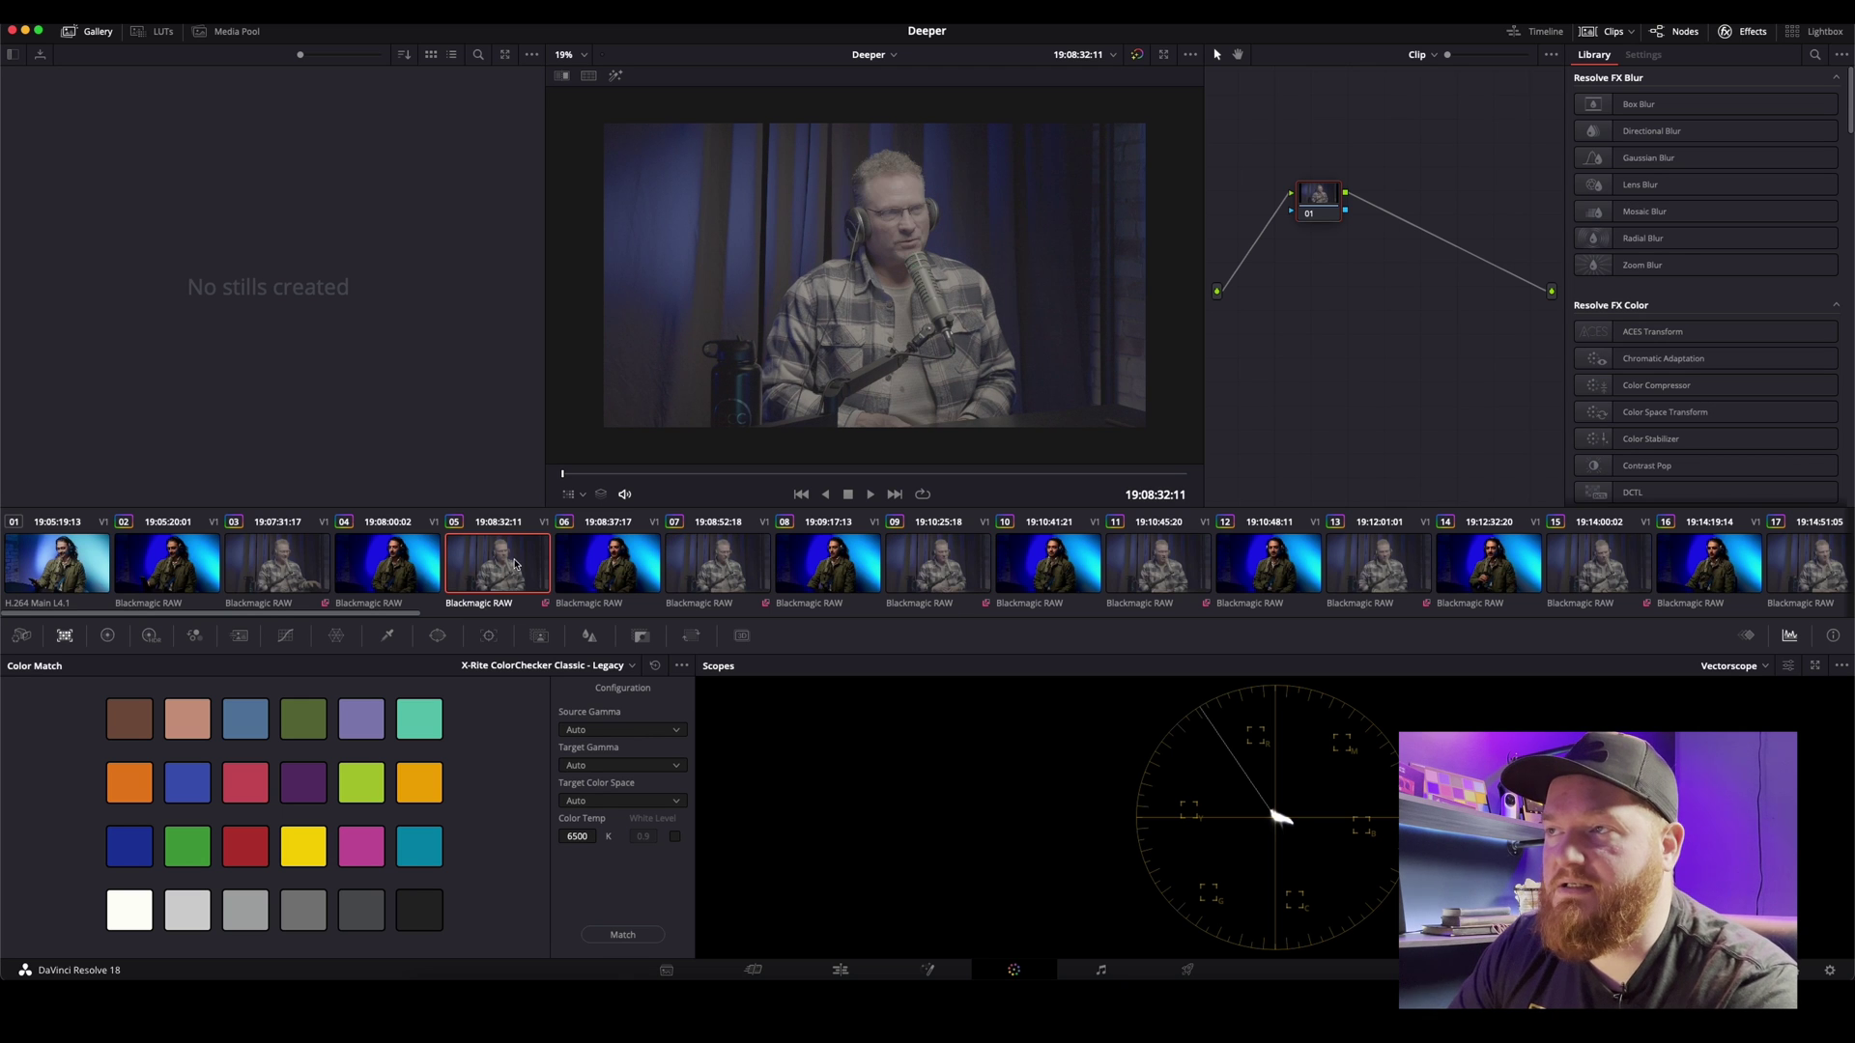
pyautogui.click(283, 570)
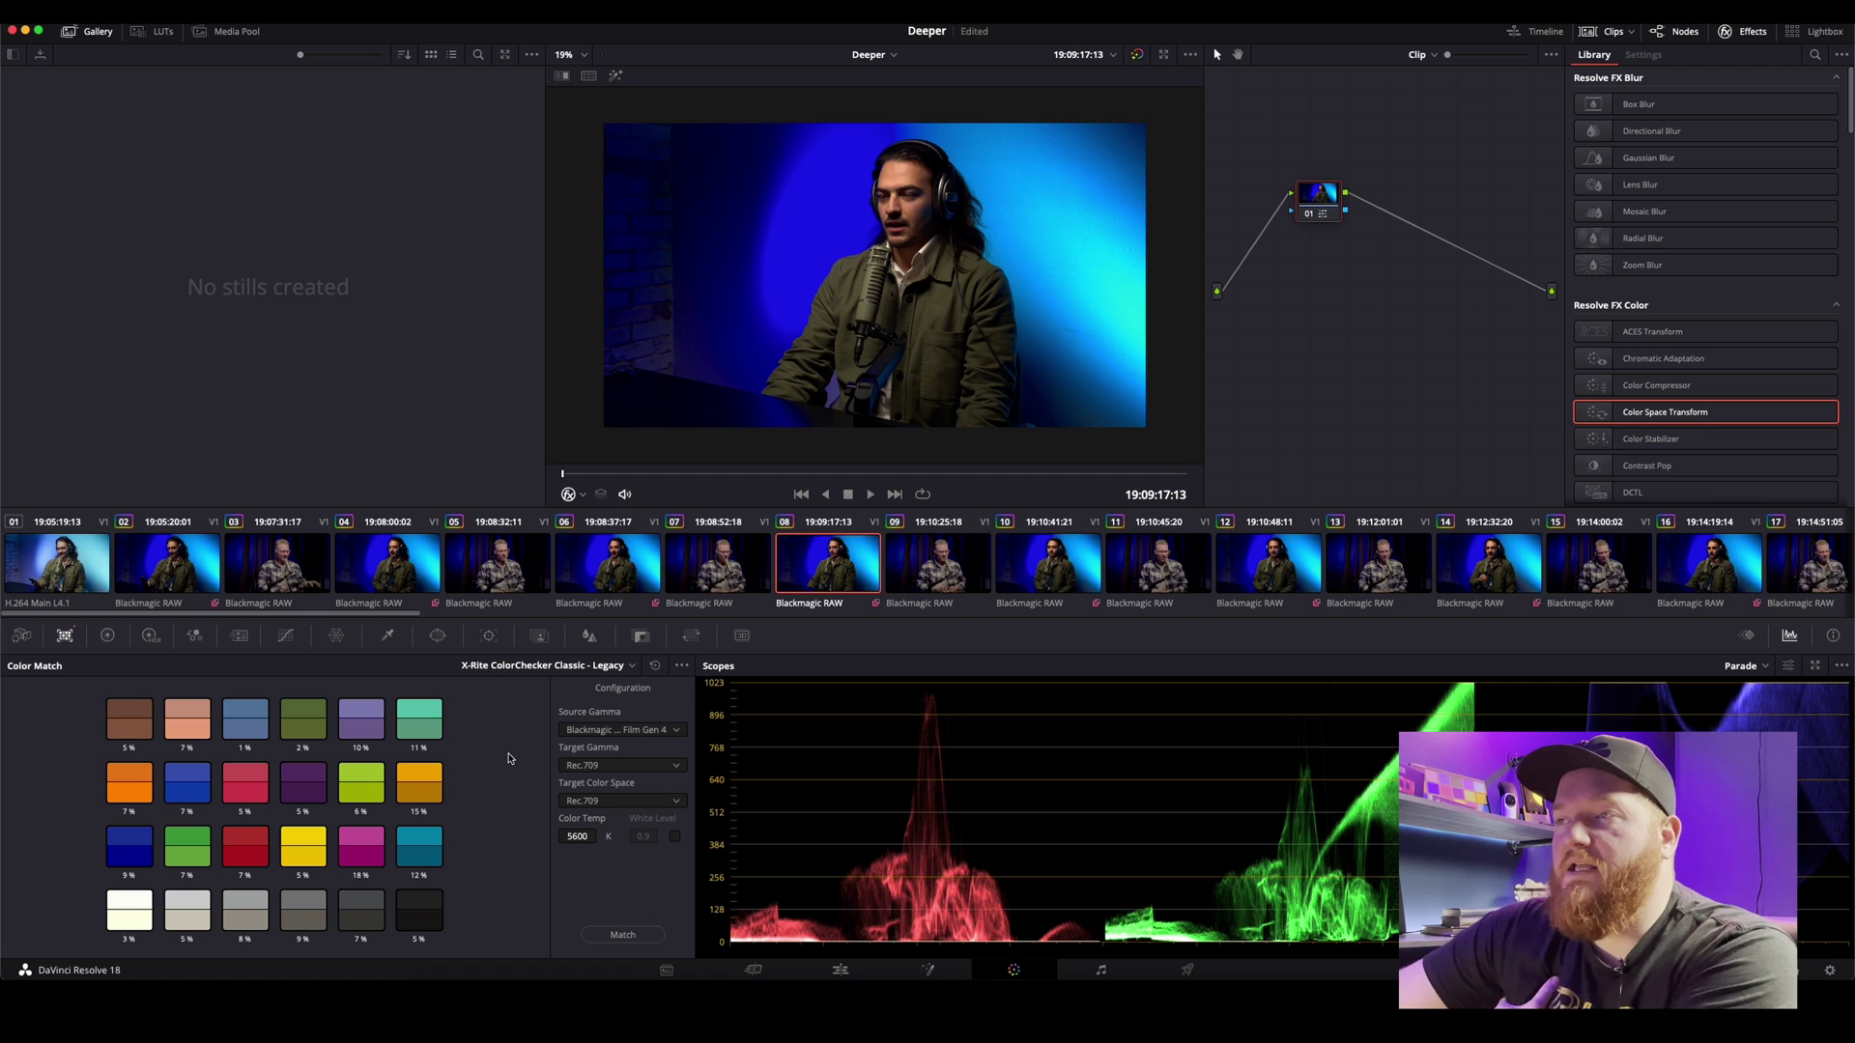
# Step: On the Edit page, scrub and scroll the timeline to review the matched host shots across the episode
pyautogui.click(841, 971)
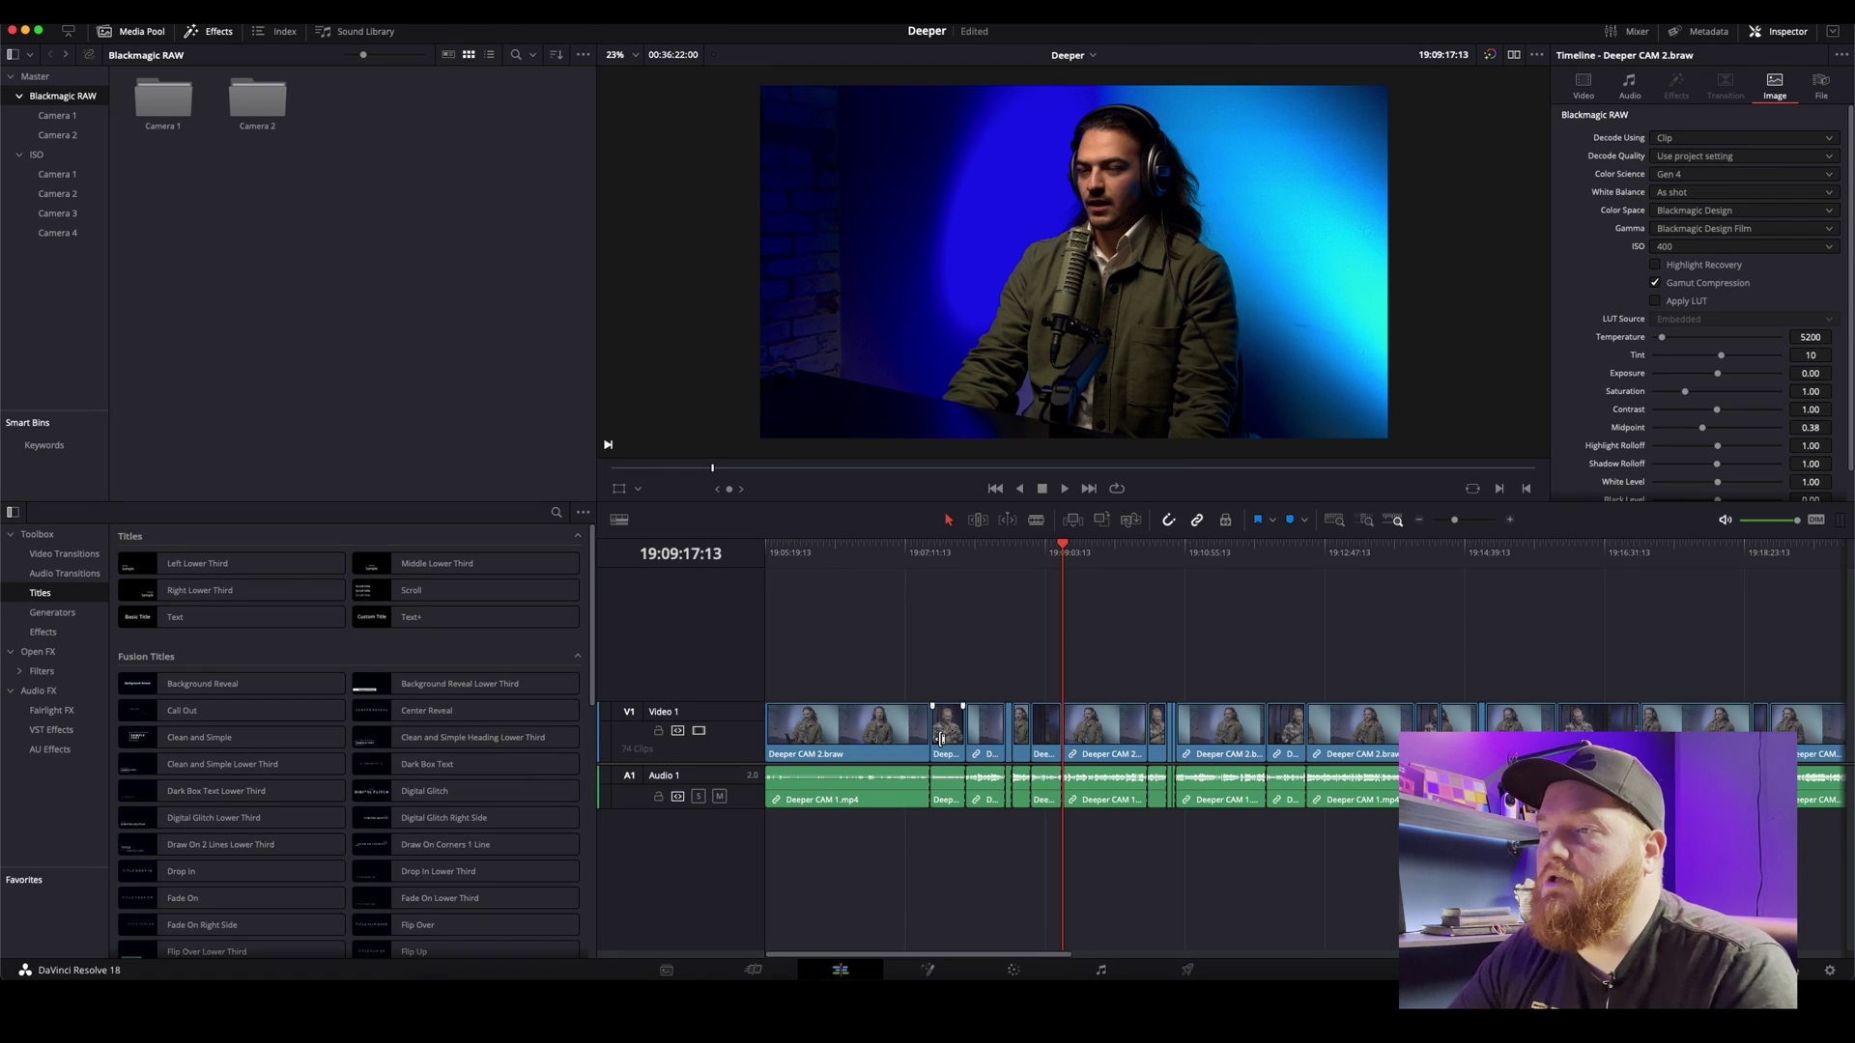
pyautogui.moveTo(1044, 559); pyautogui.dragTo(1349, 599)
pyautogui.hscroll(5, 1272, 608)
pyautogui.moveTo(995, 559); pyautogui.dragTo(1336, 597)
pyautogui.hscroll(10, 1268, 609)
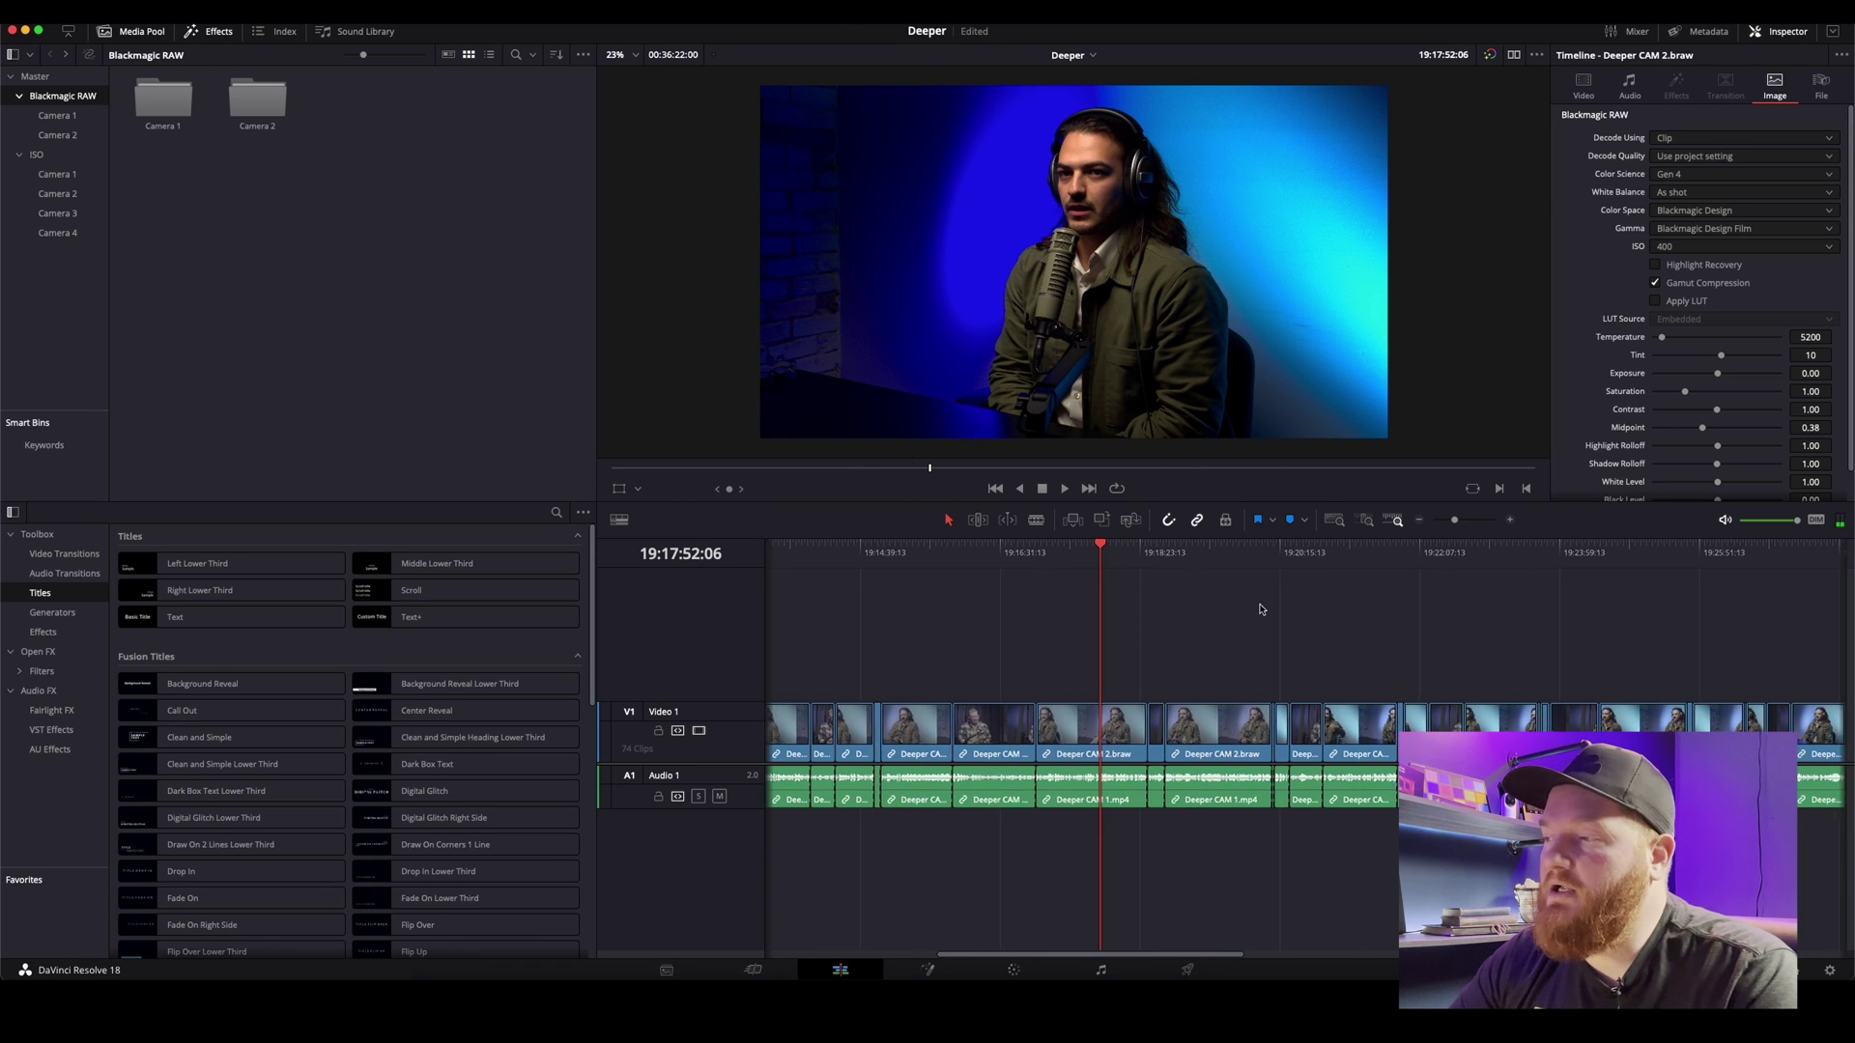
pyautogui.hscroll(-5, 1260, 610)
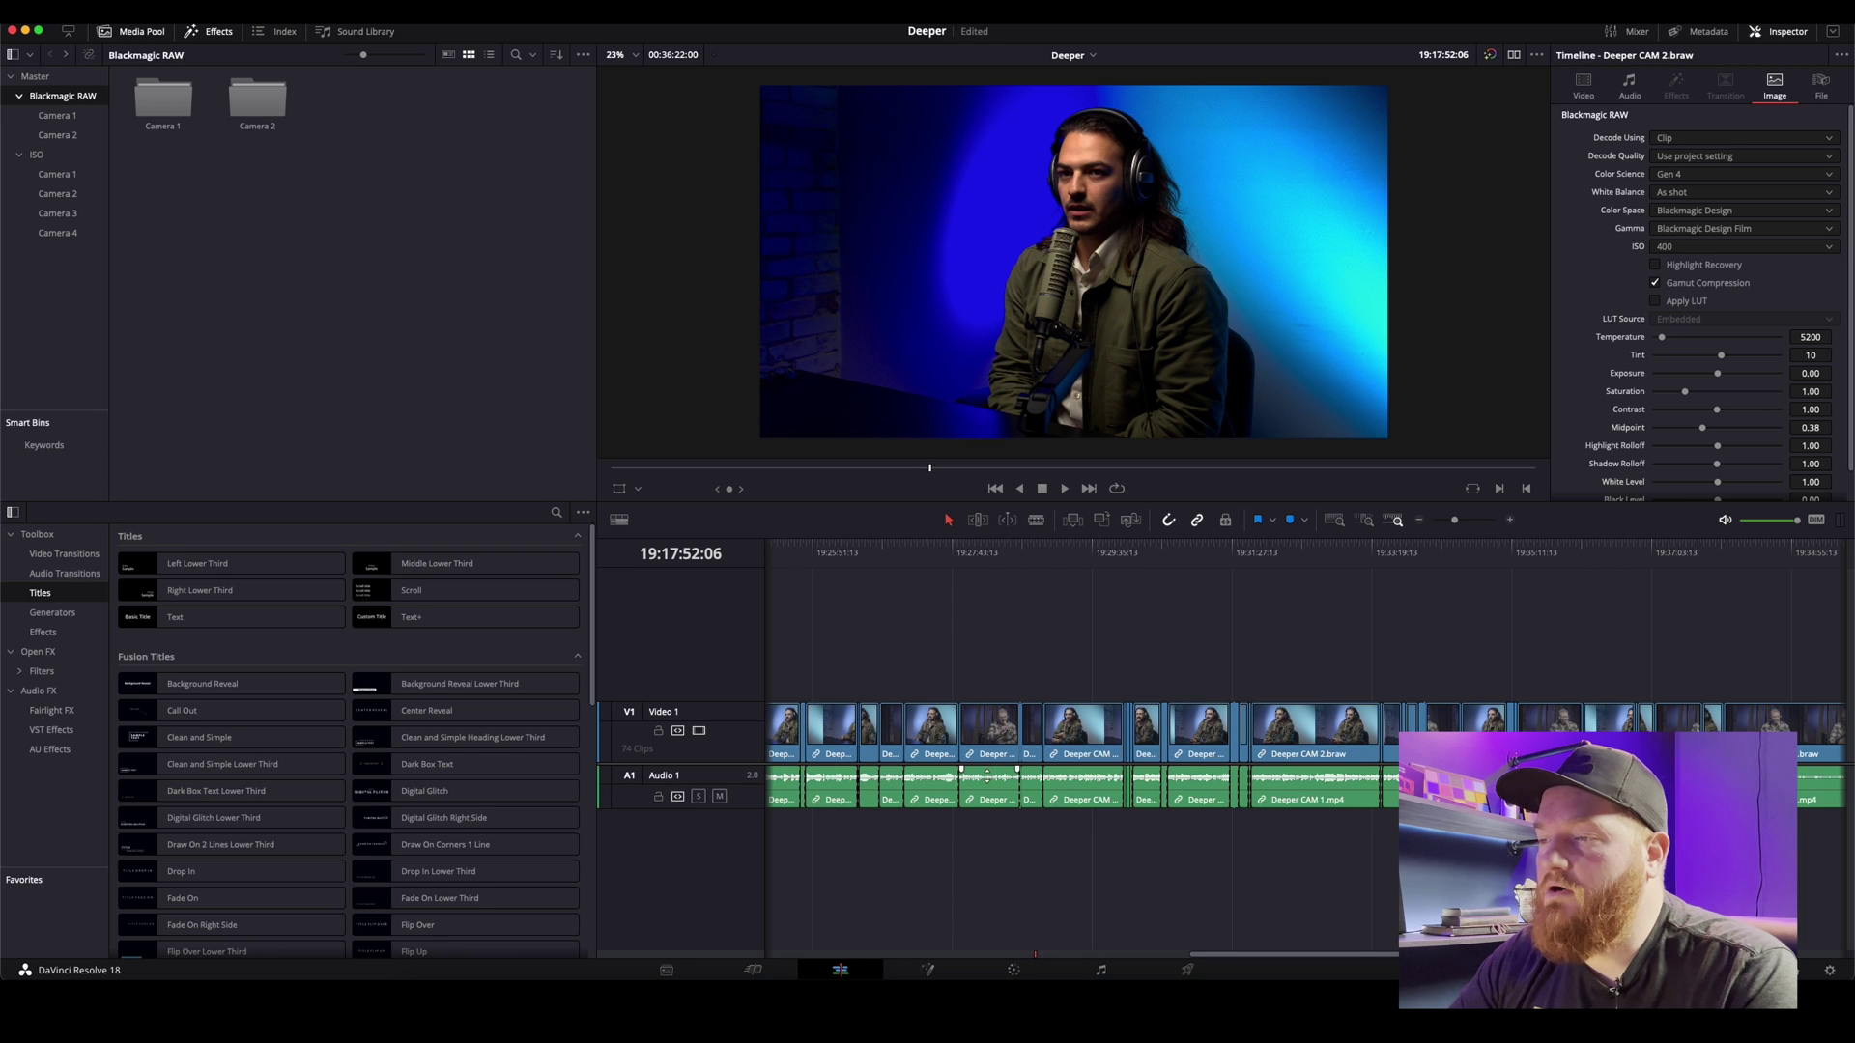
pyautogui.moveTo(987, 772); pyautogui.dragTo(971, 771)
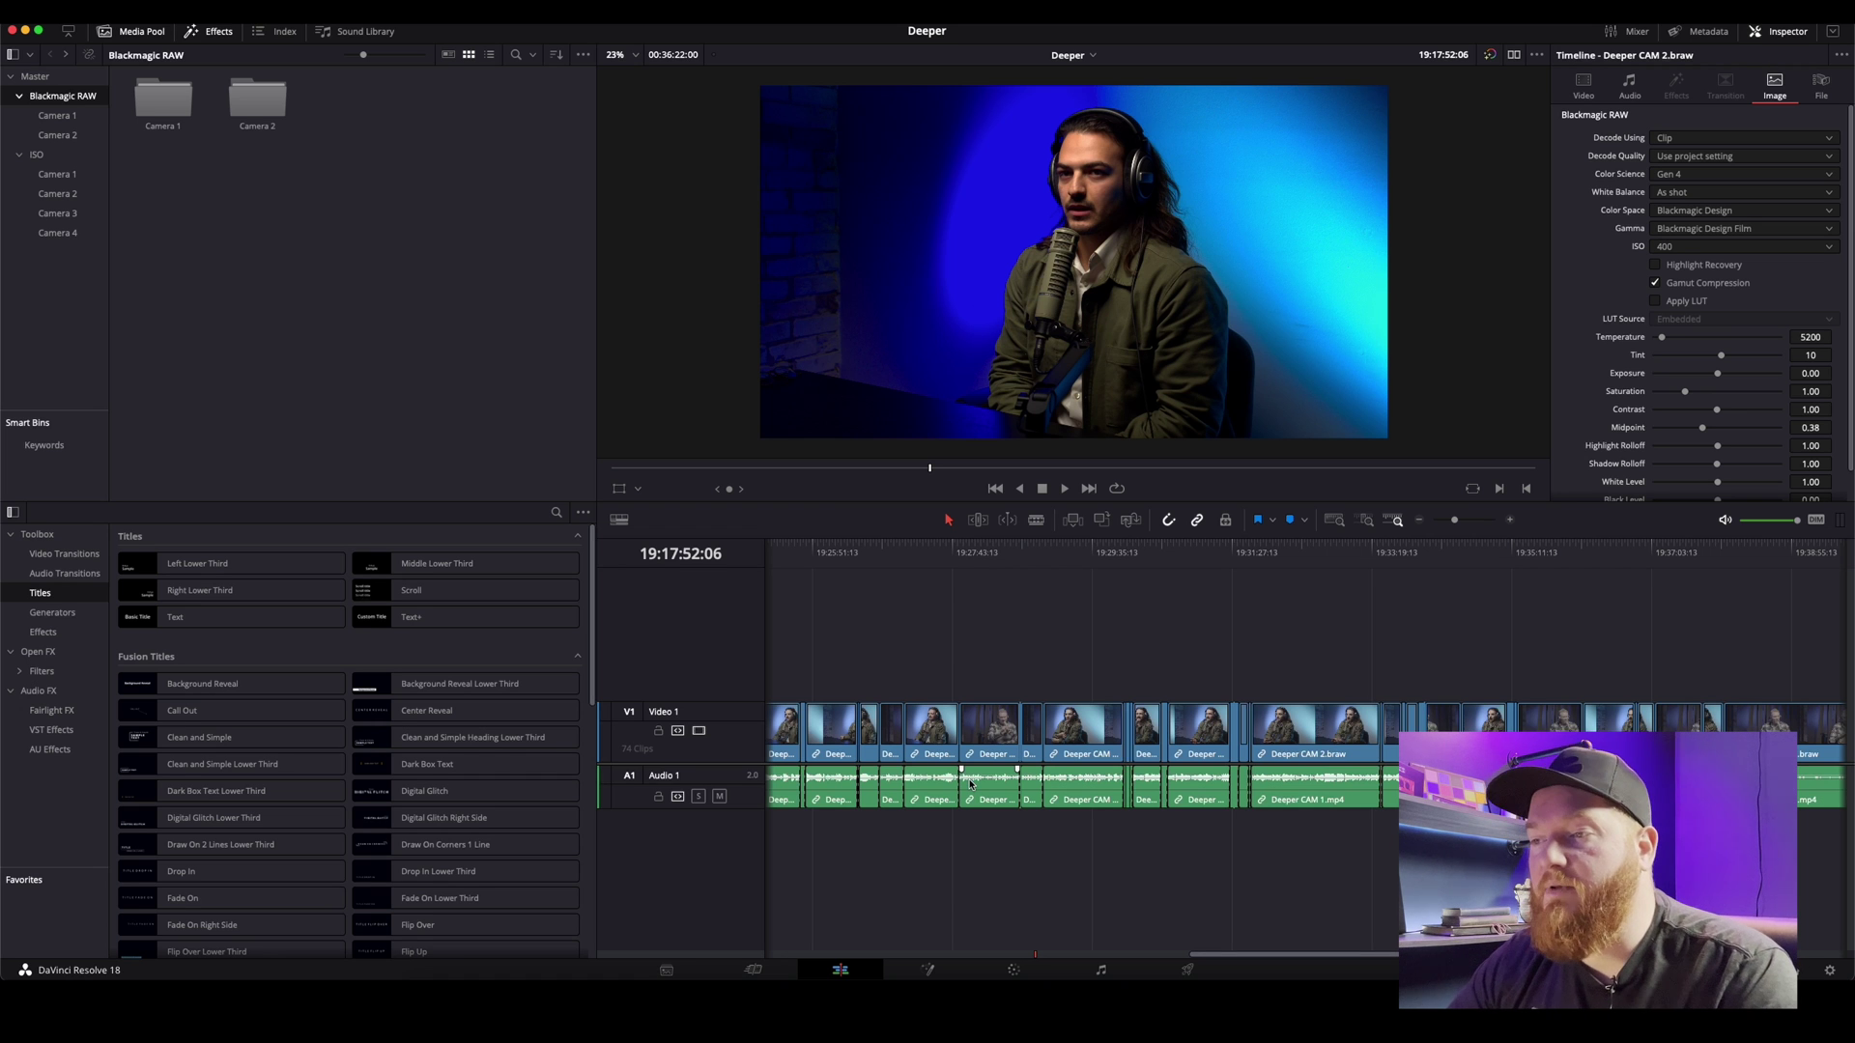
pyautogui.hscroll(-15, 971, 784)
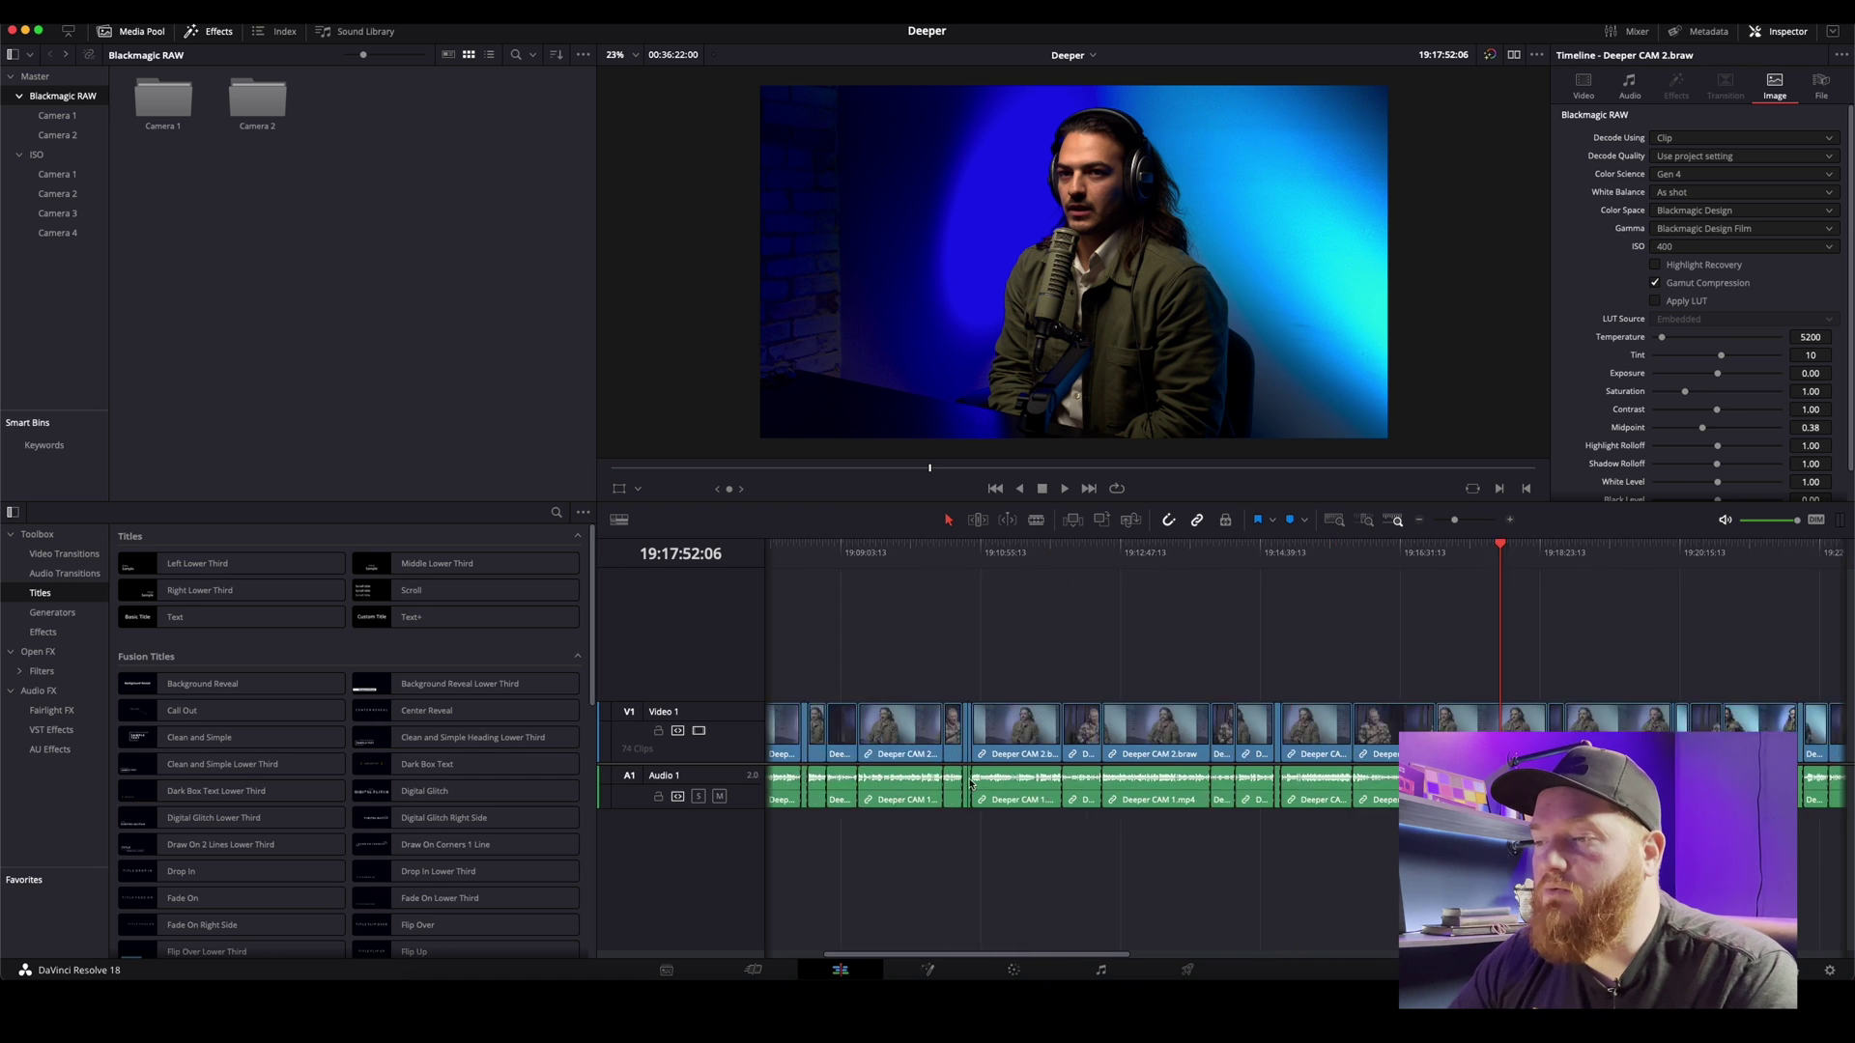